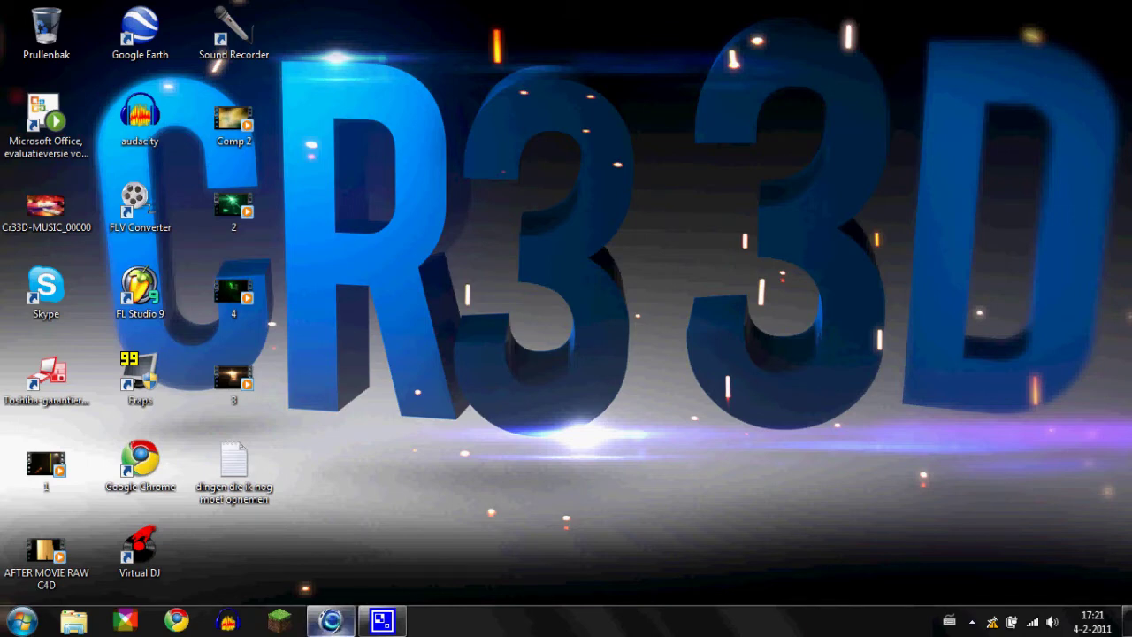
# Switch to CINEMA 4D with the empty untitled scene.
pyautogui.click(339, 622)
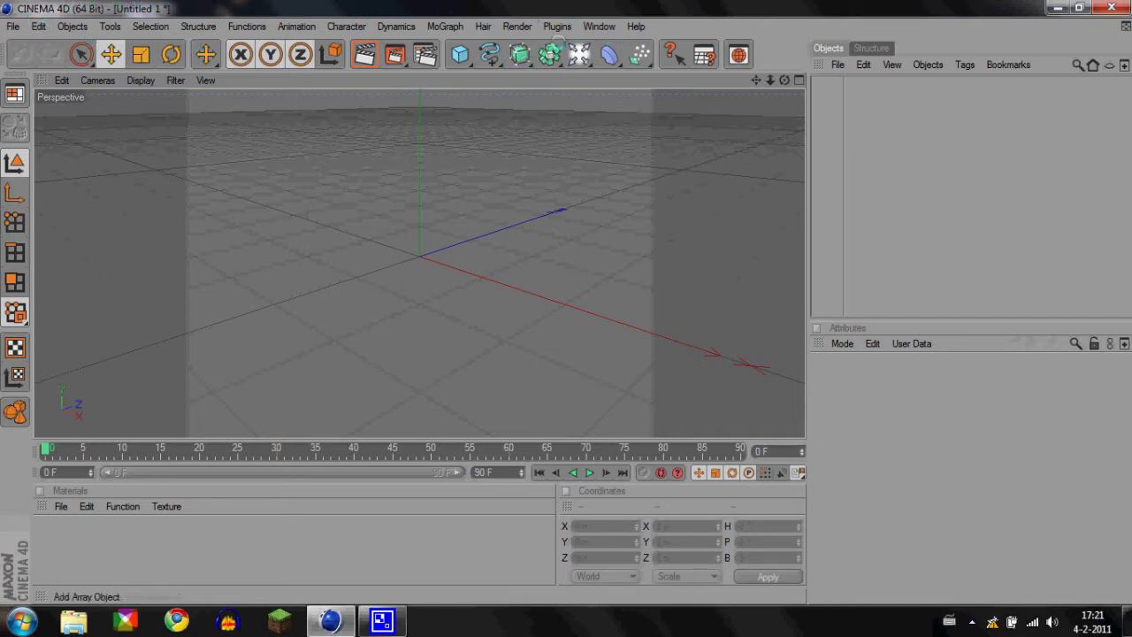
pyautogui.click(10, 26)
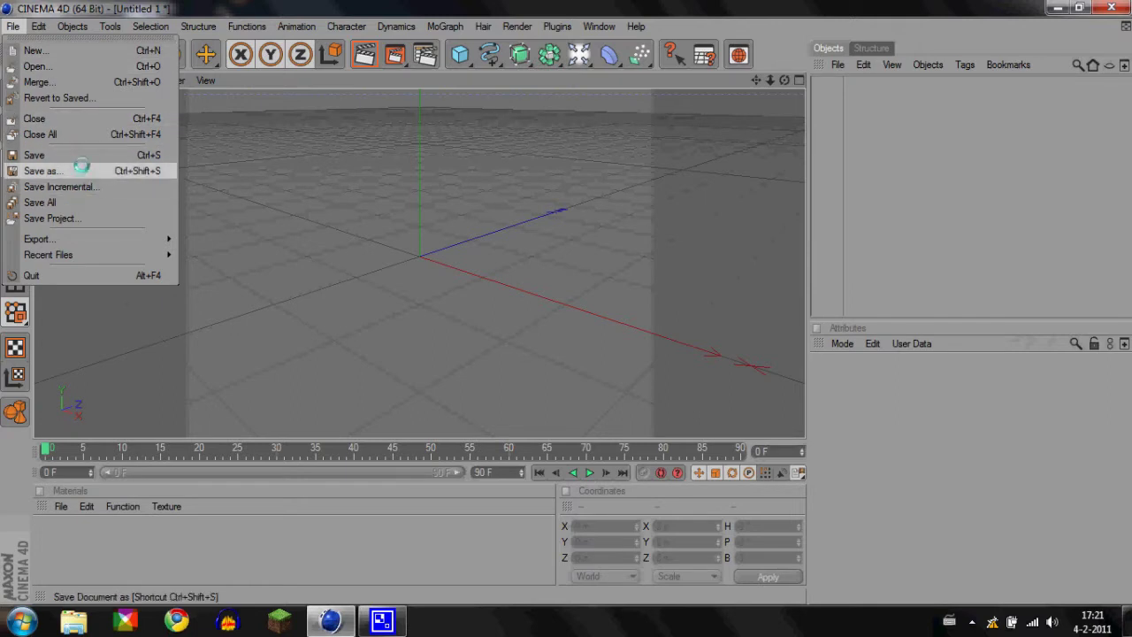
pyautogui.moveTo(85, 254)
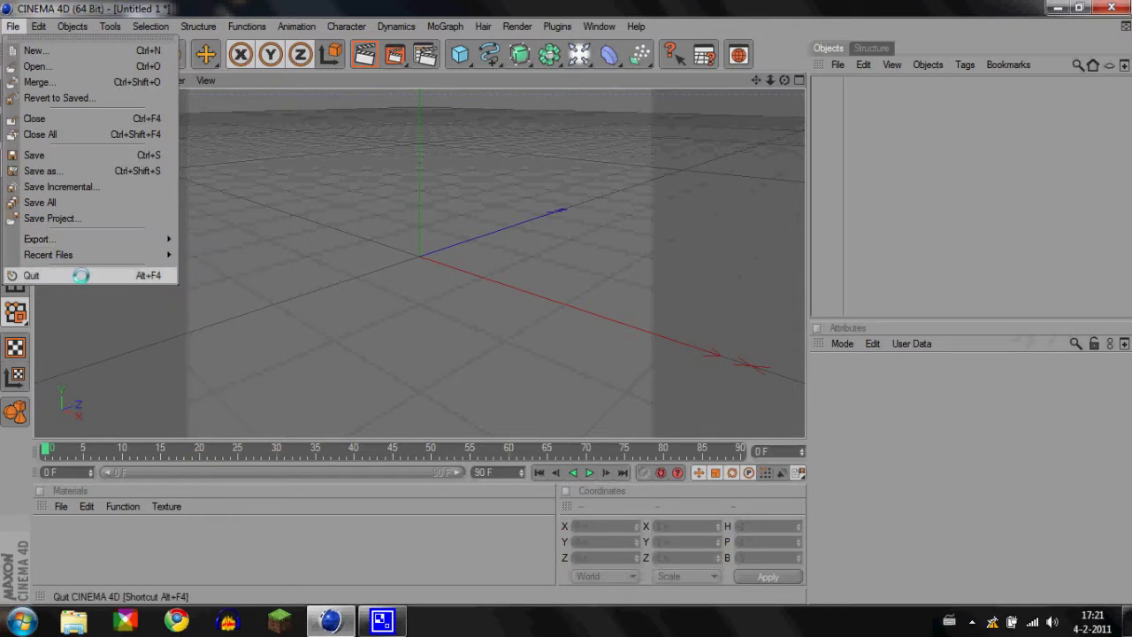
pyautogui.moveTo(35, 25)
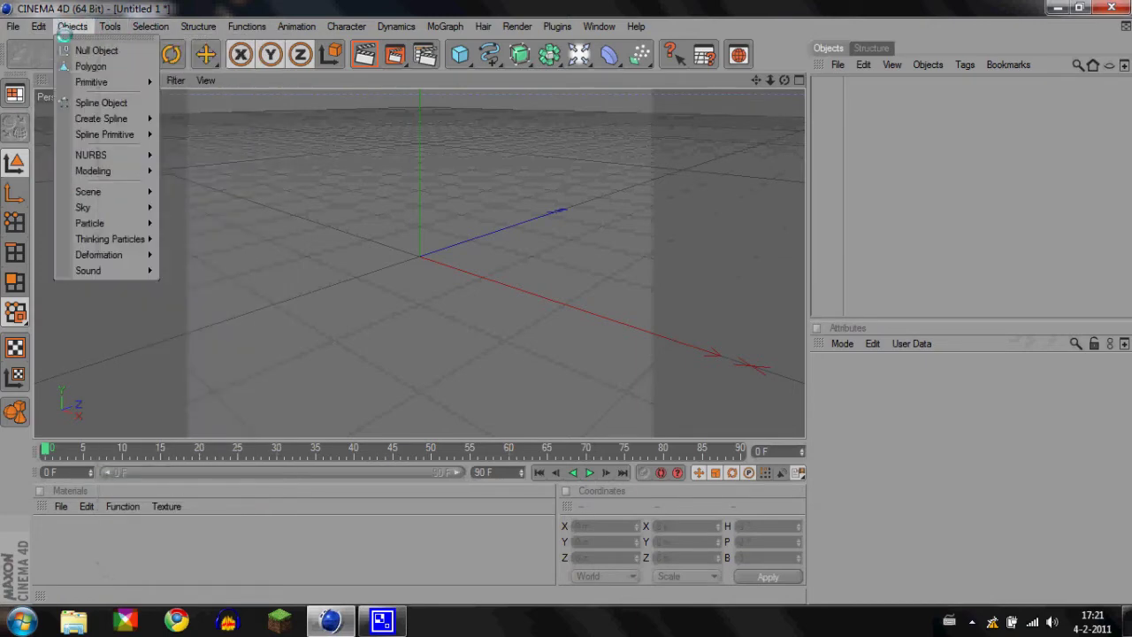
pyautogui.moveTo(234, 27)
pyautogui.click(402, 4)
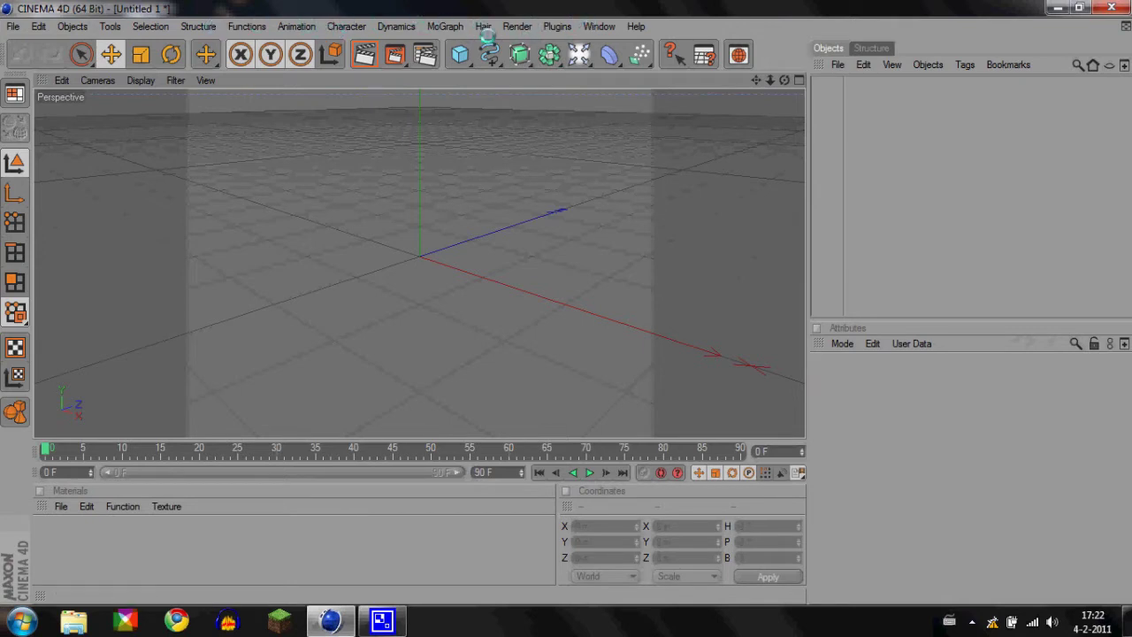
pyautogui.click(437, 25)
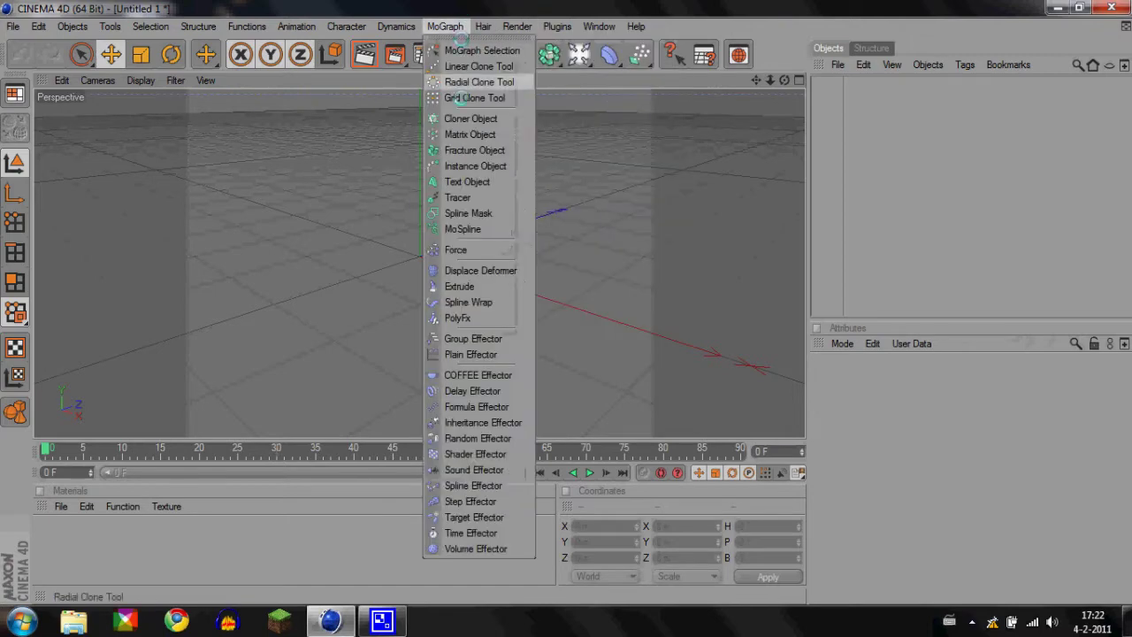
pyautogui.click(516, 5)
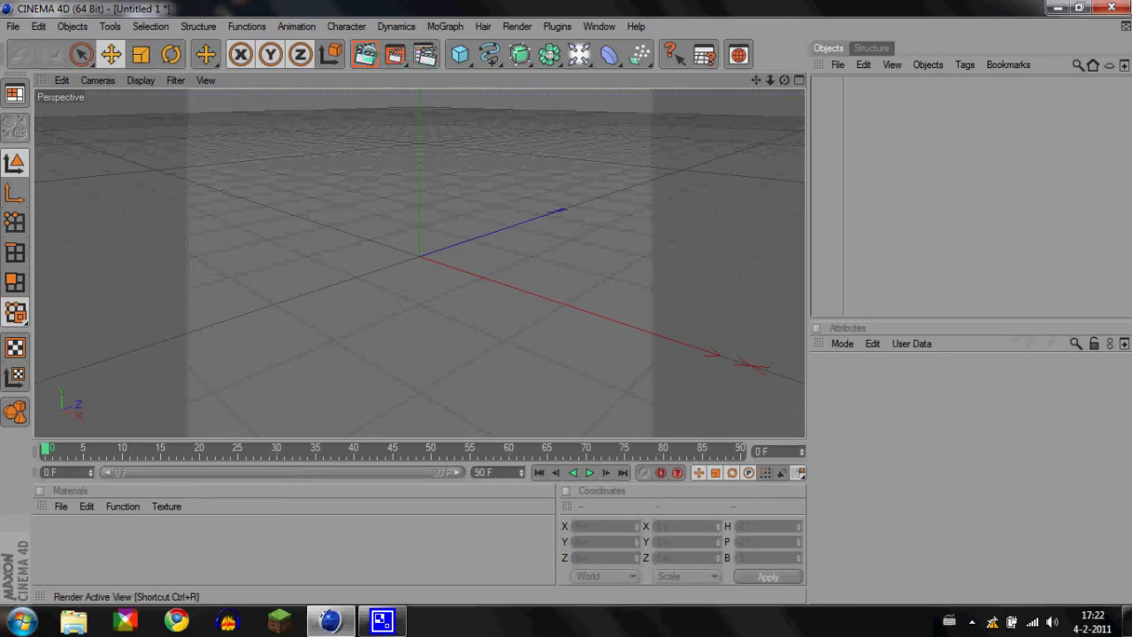
# Render the empty perspective view as a preview.
pyautogui.click(365, 55)
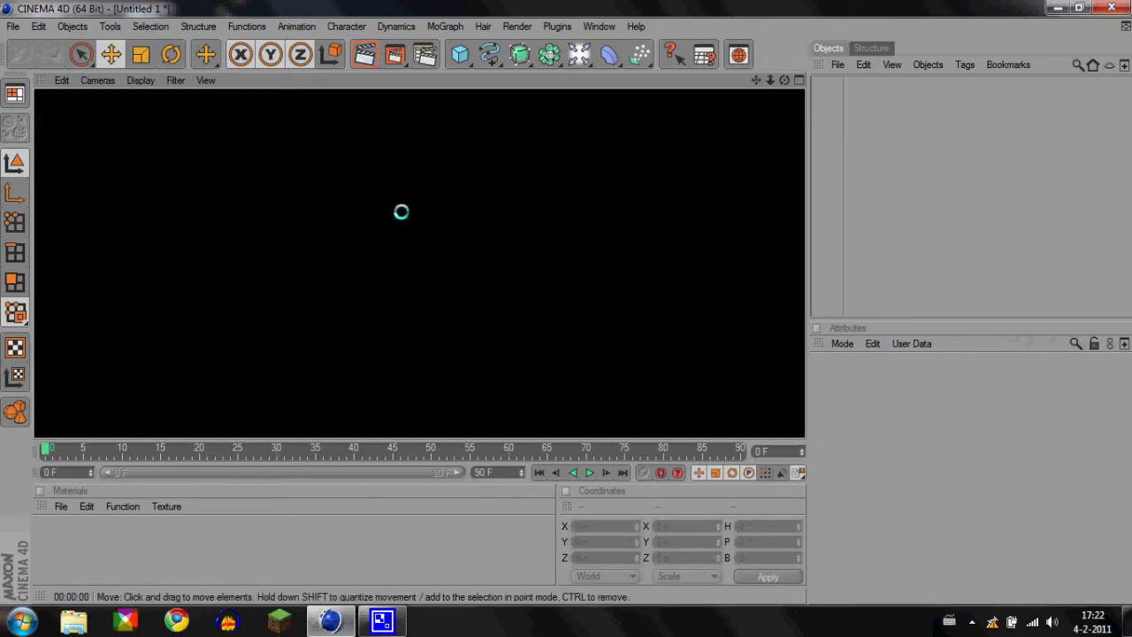
pyautogui.click(396, 54)
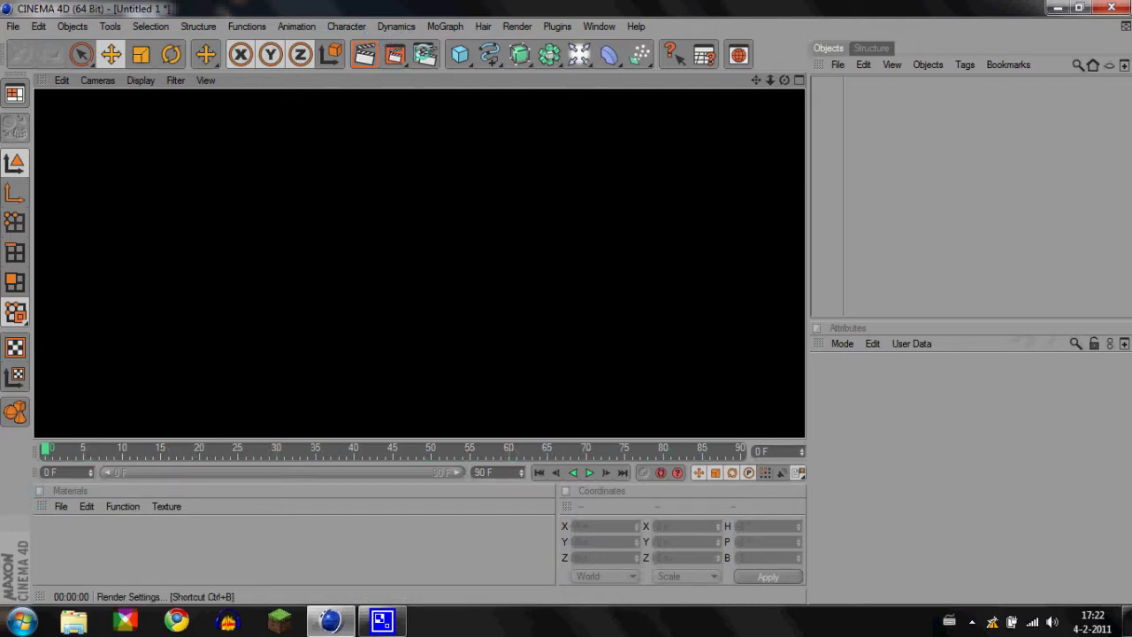
# Set the render output size to 1280 x 720 pixels and open the Save section of the render settings.
pyautogui.click(425, 55)
pyautogui.click(162, 63)
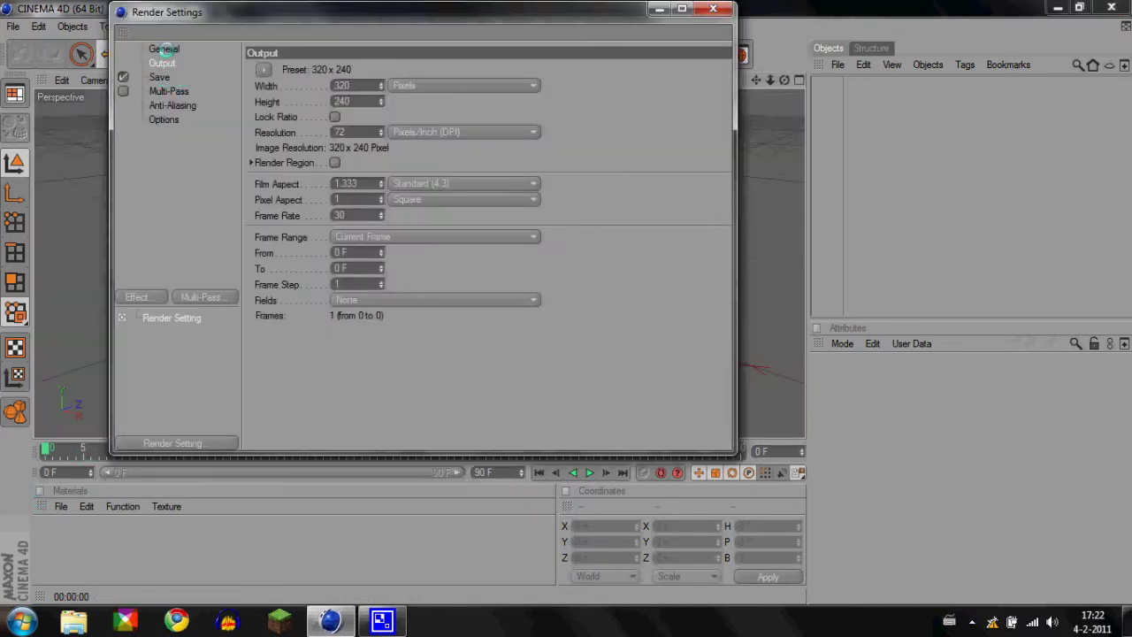
pyautogui.doubleClick(341, 85)
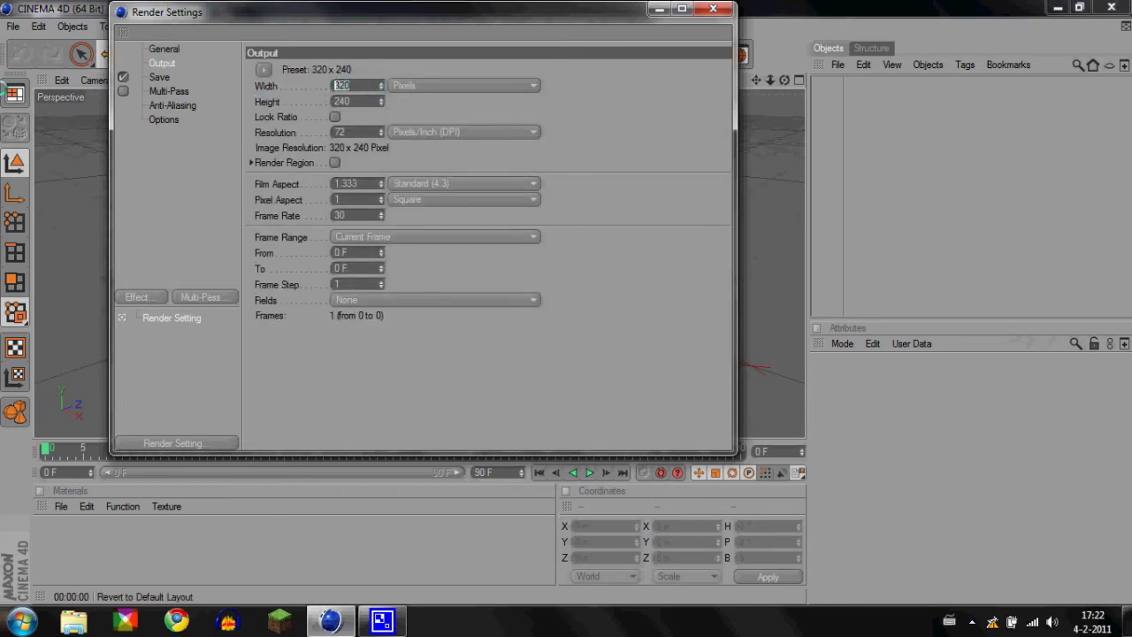
pyautogui.press('Tab')
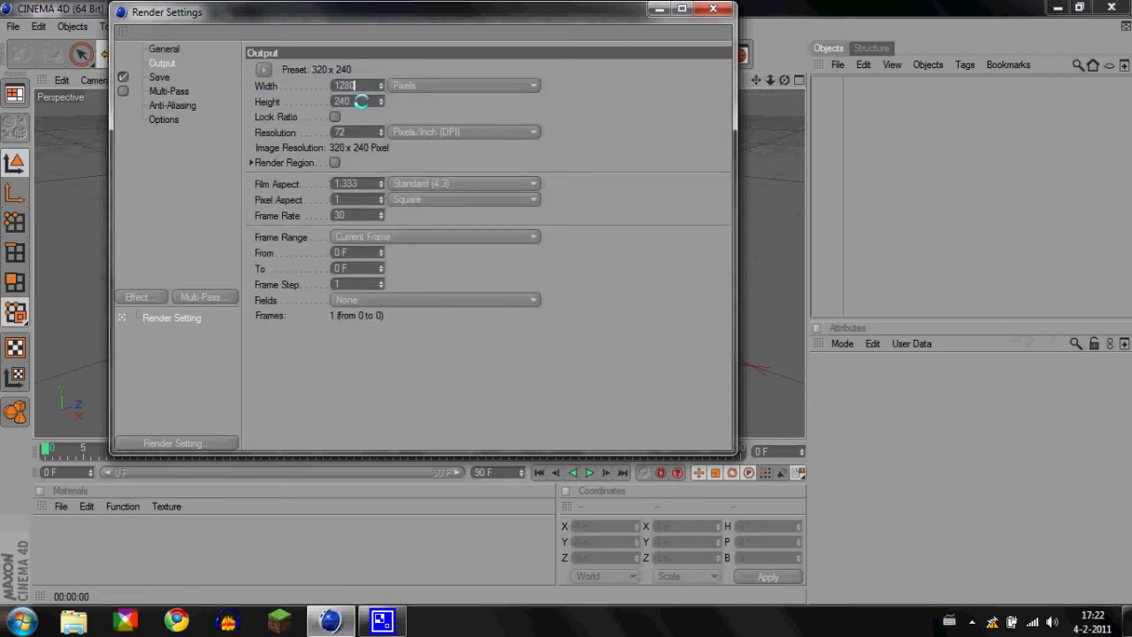
pyautogui.write('720')
pyautogui.press('Return')
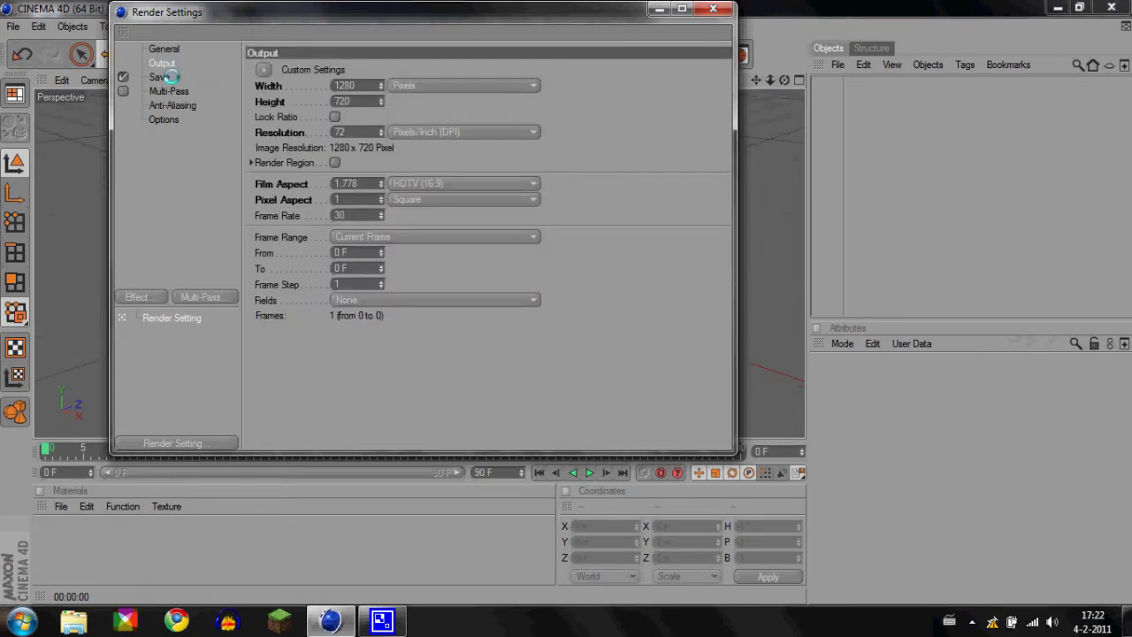
pyautogui.click(162, 77)
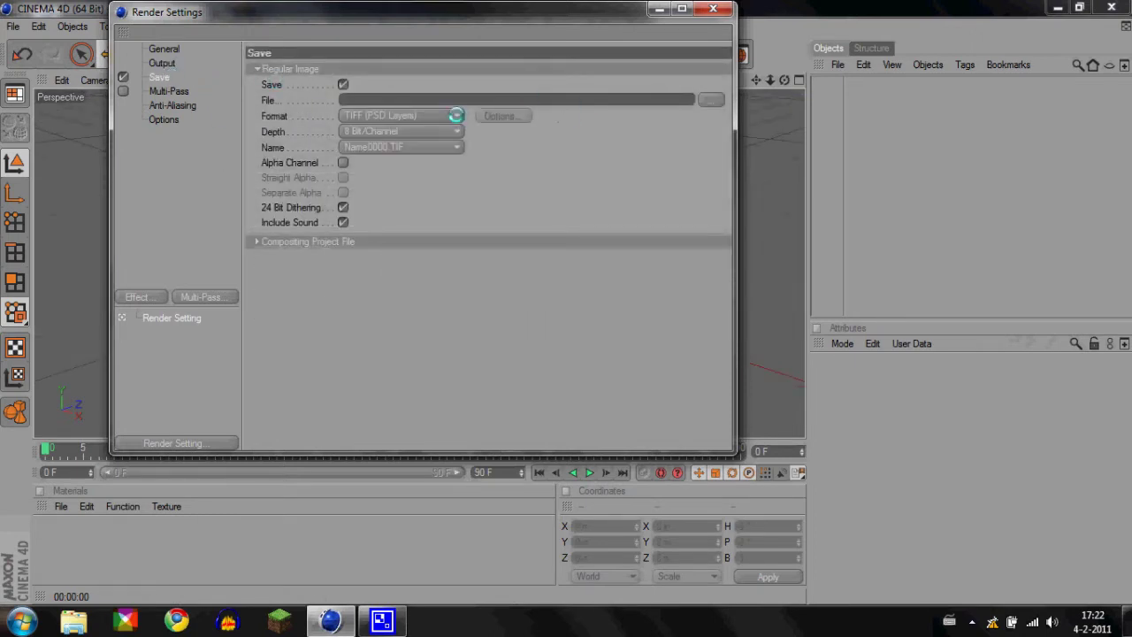
pyautogui.click(456, 115)
pyautogui.click(715, 91)
pyautogui.click(711, 99)
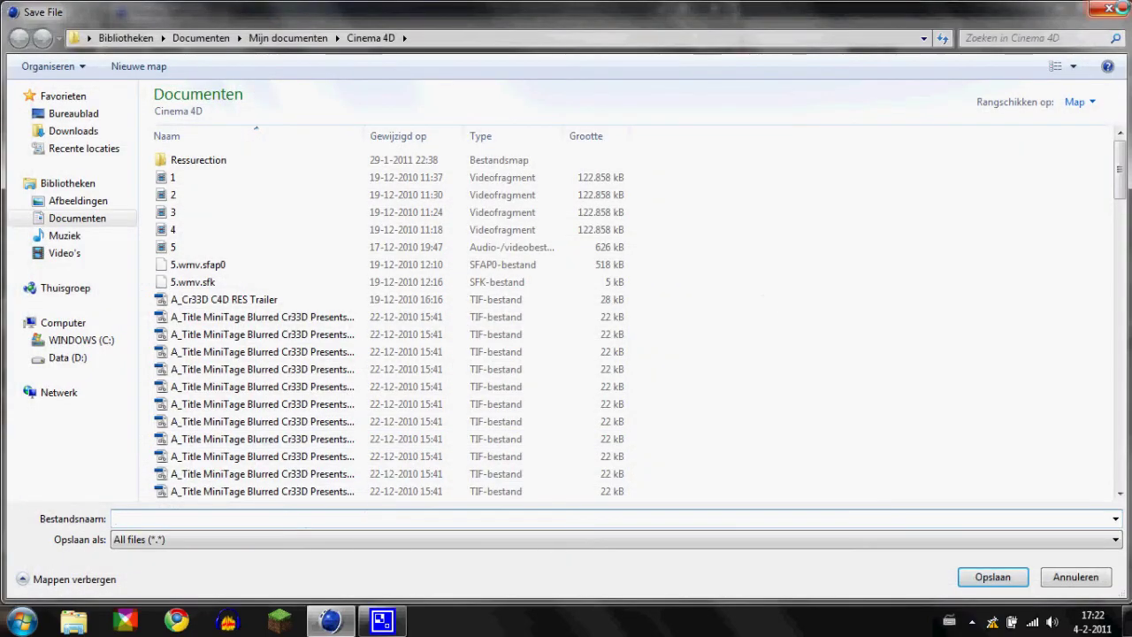
pyautogui.click(1110, 7)
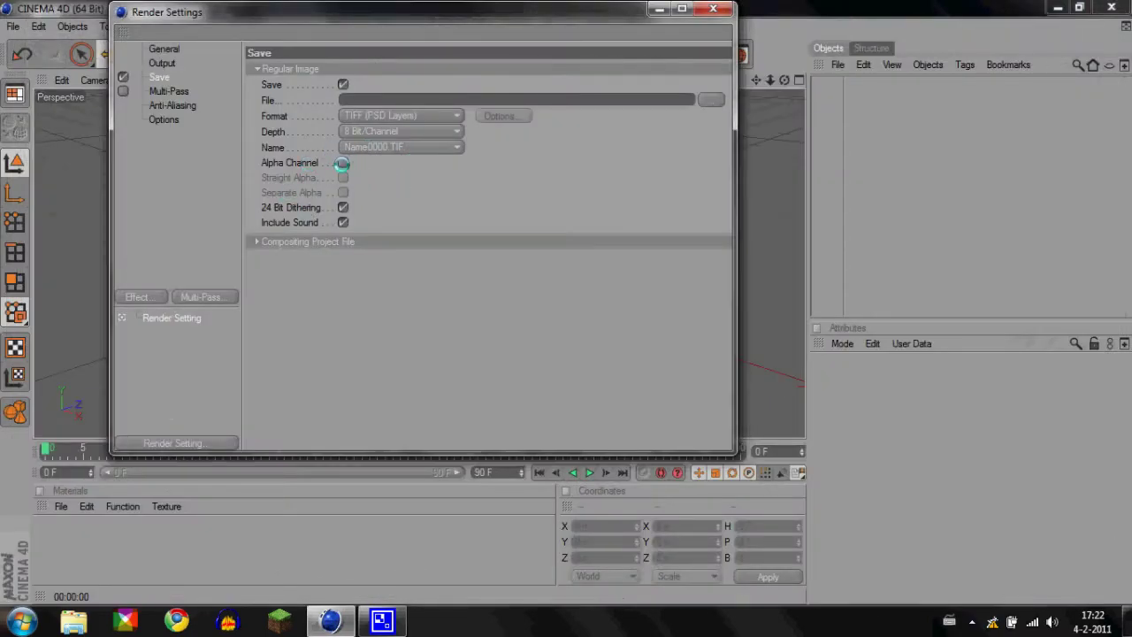
# Set the render save format to PNG with Alpha Channel and Straight Alpha enabled.
pyautogui.click(387, 119)
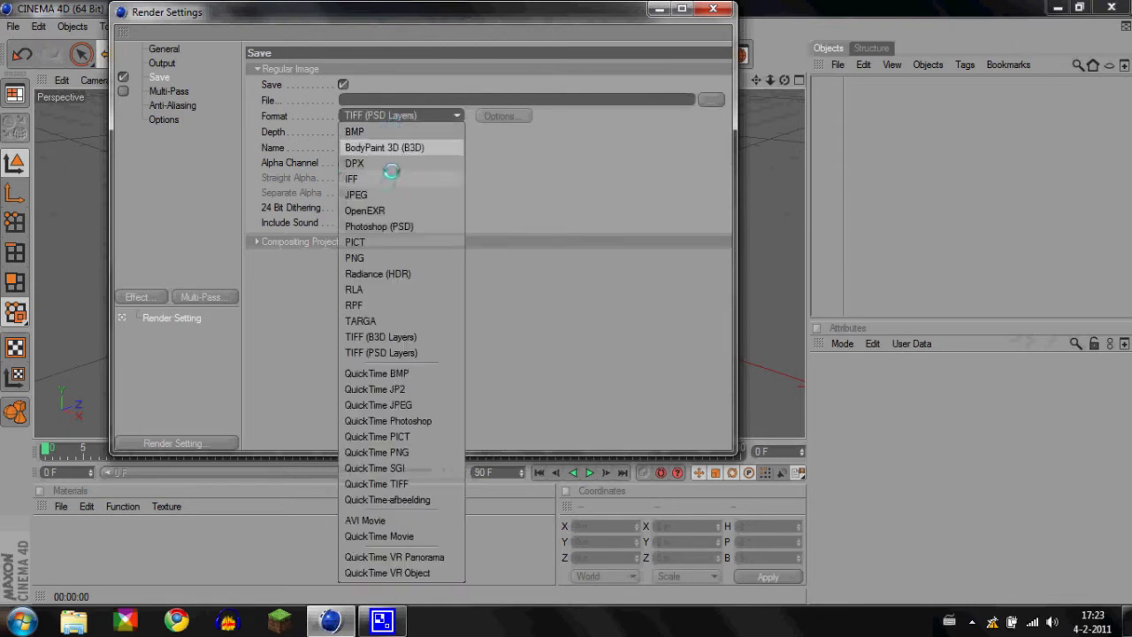
pyautogui.click(371, 258)
pyautogui.click(343, 163)
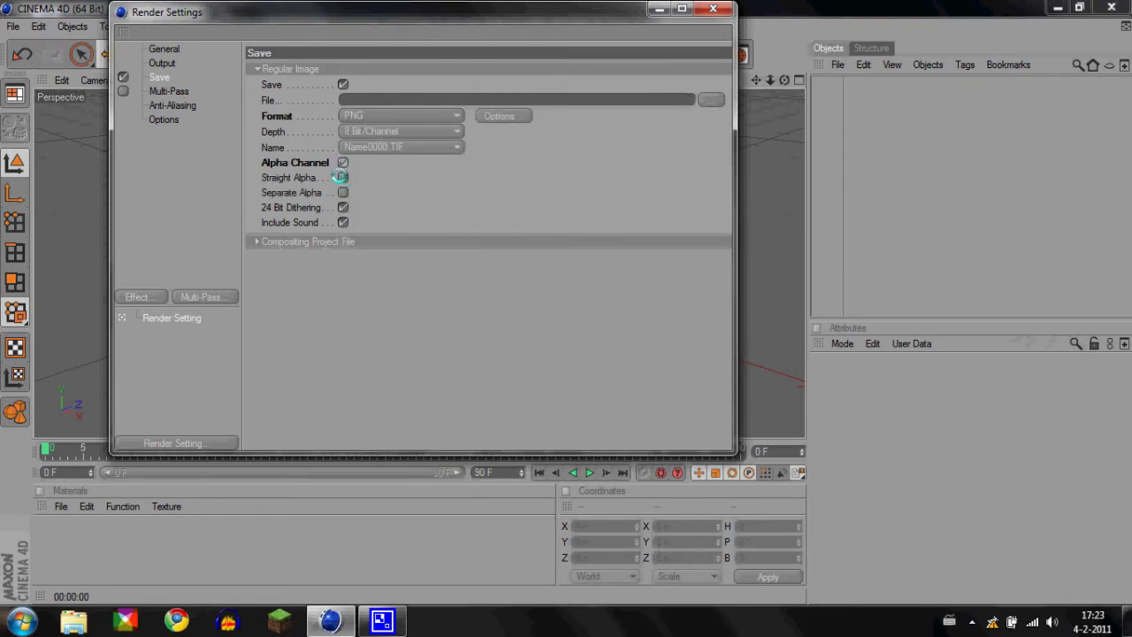
pyautogui.click(342, 177)
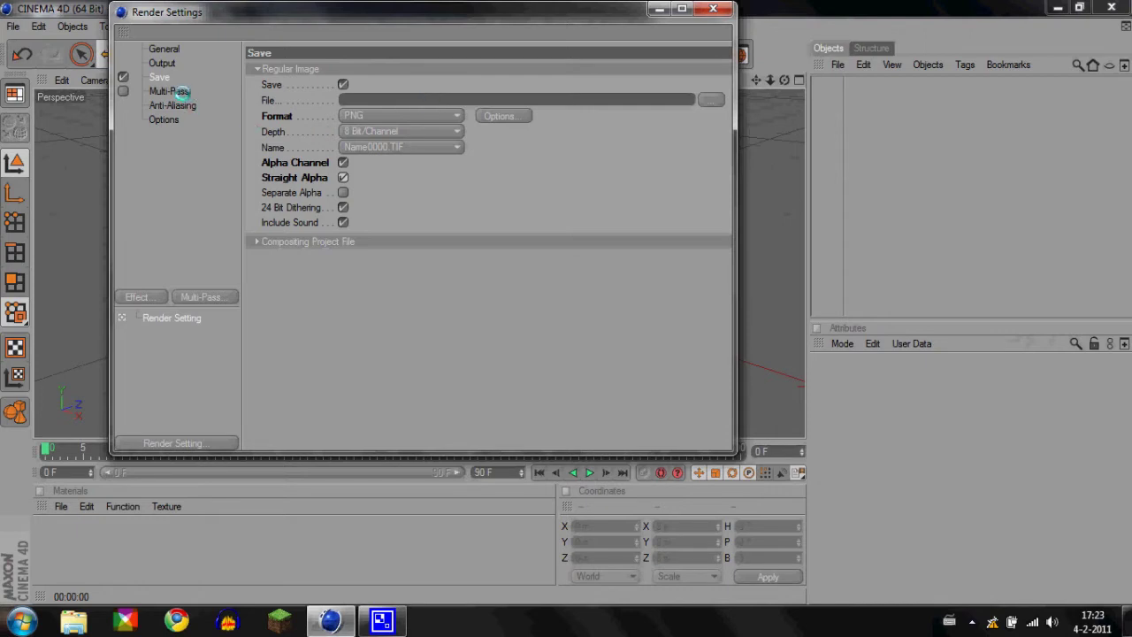
# Add the Ambient Occlusion effect to the render settings and close the settings window.
pyautogui.click(168, 91)
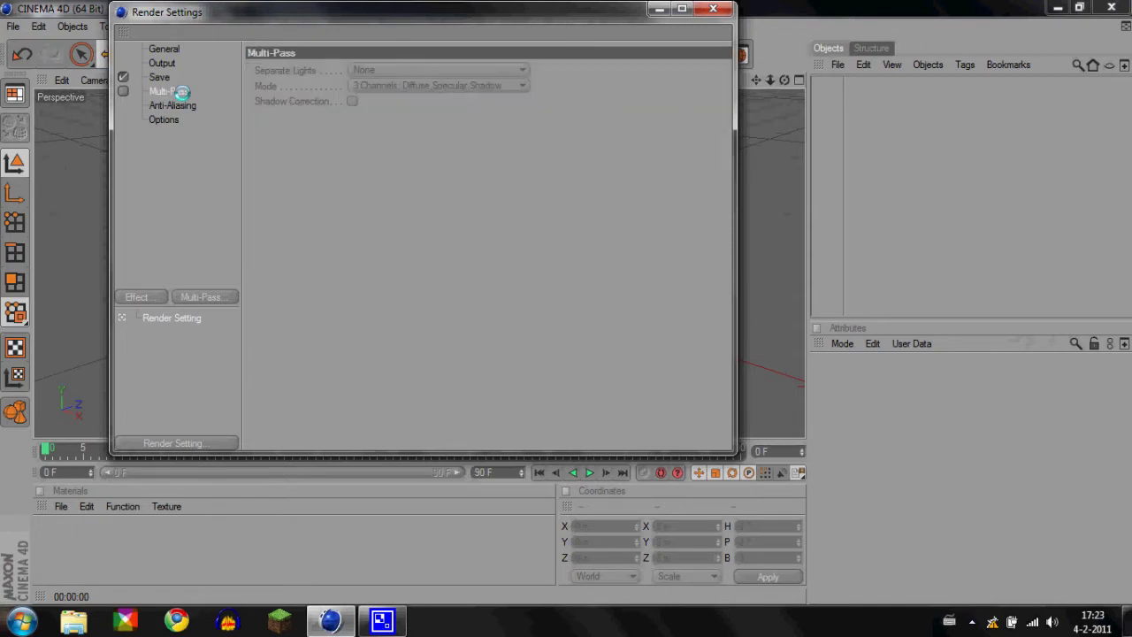
pyautogui.click(181, 105)
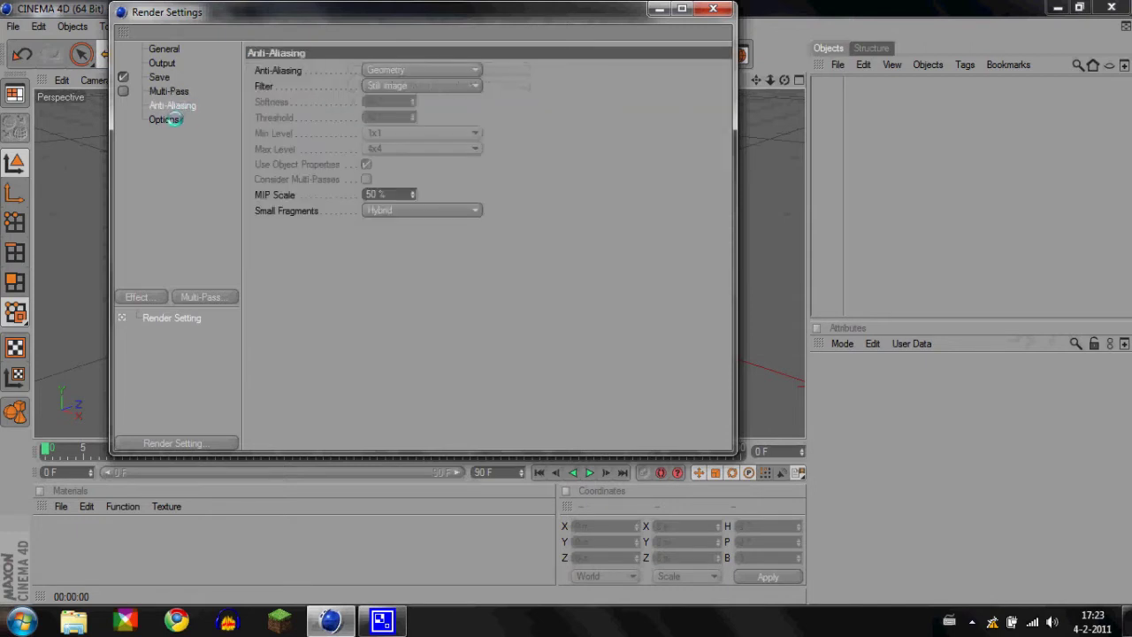
pyautogui.click(174, 120)
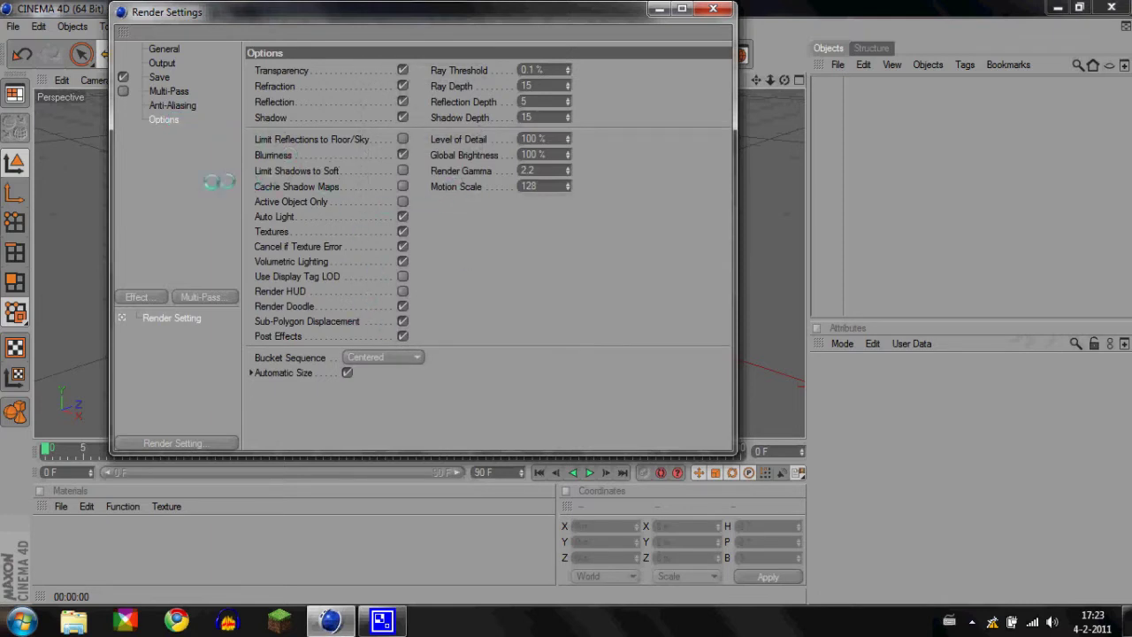
pyautogui.click(157, 296)
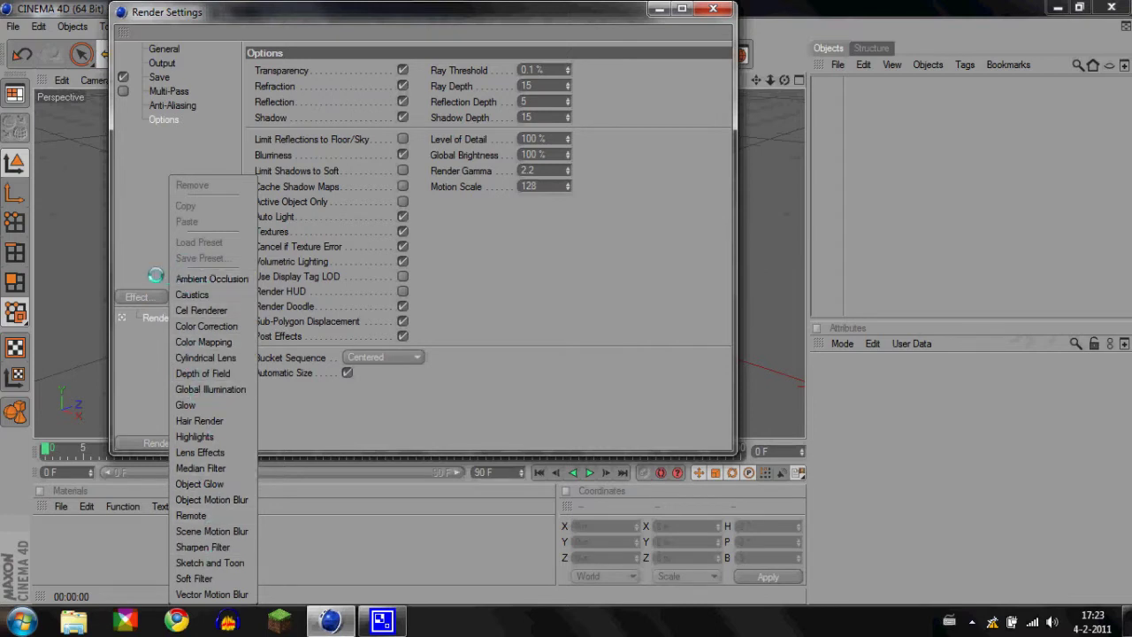
pyautogui.click(203, 279)
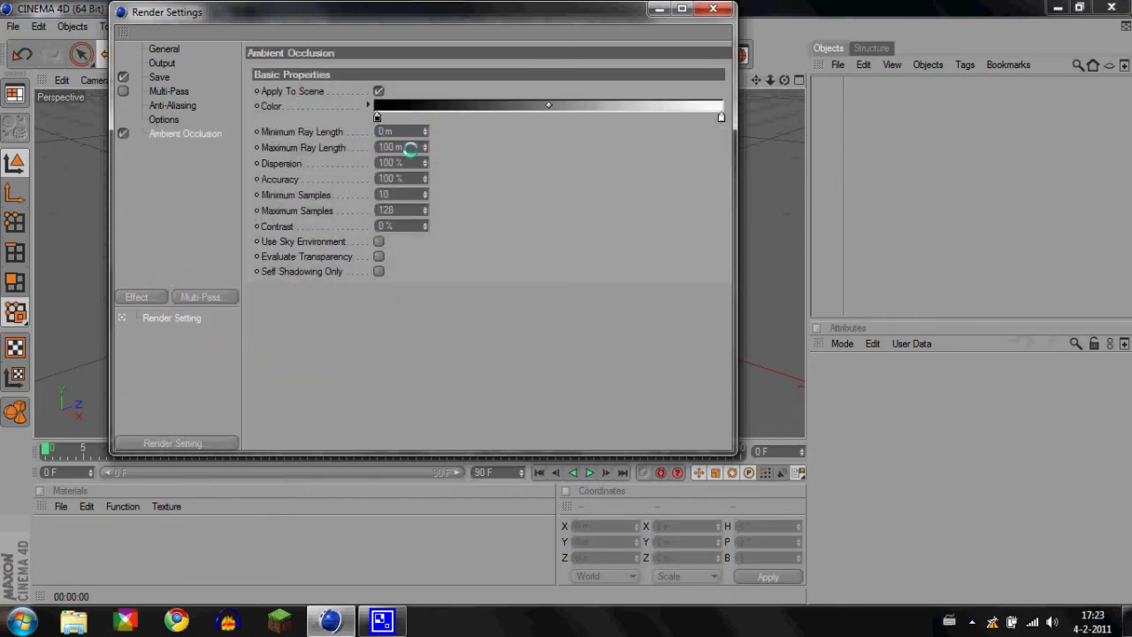
pyautogui.moveTo(401, 227); pyautogui.dragTo(292, 232)
pyautogui.click(402, 220)
pyautogui.moveTo(402, 220); pyautogui.dragTo(346, 222)
pyautogui.click(712, 8)
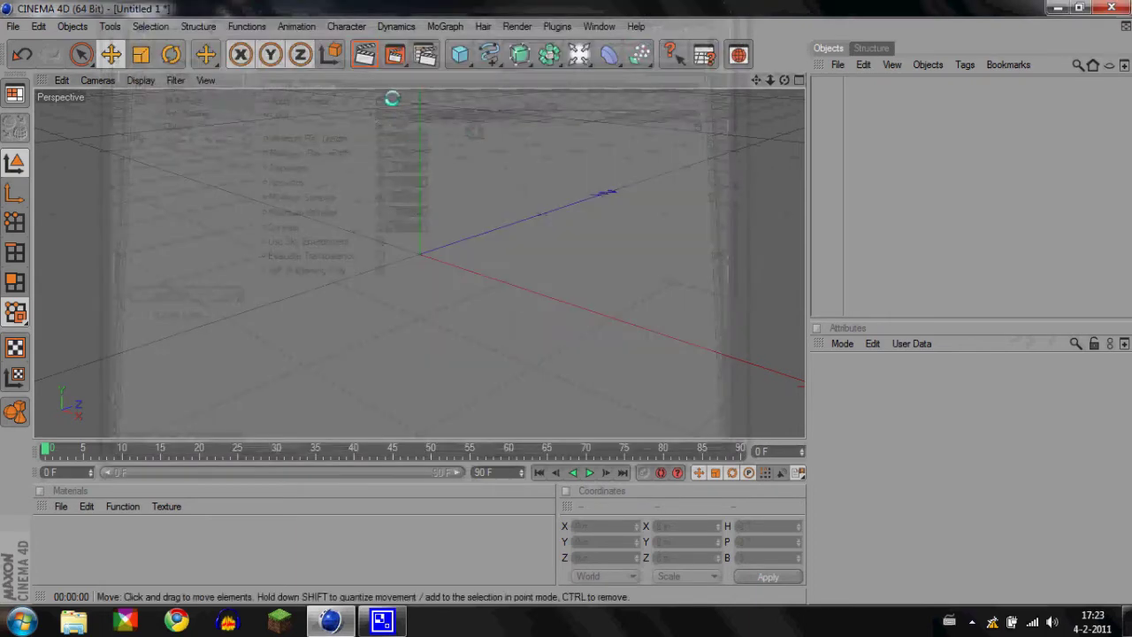
# Try out a cube primitive, resizing it to about 153 m in X and 167 m in Y, and delete it.
pyautogui.moveTo(460, 55); pyautogui.dragTo(514, 72)
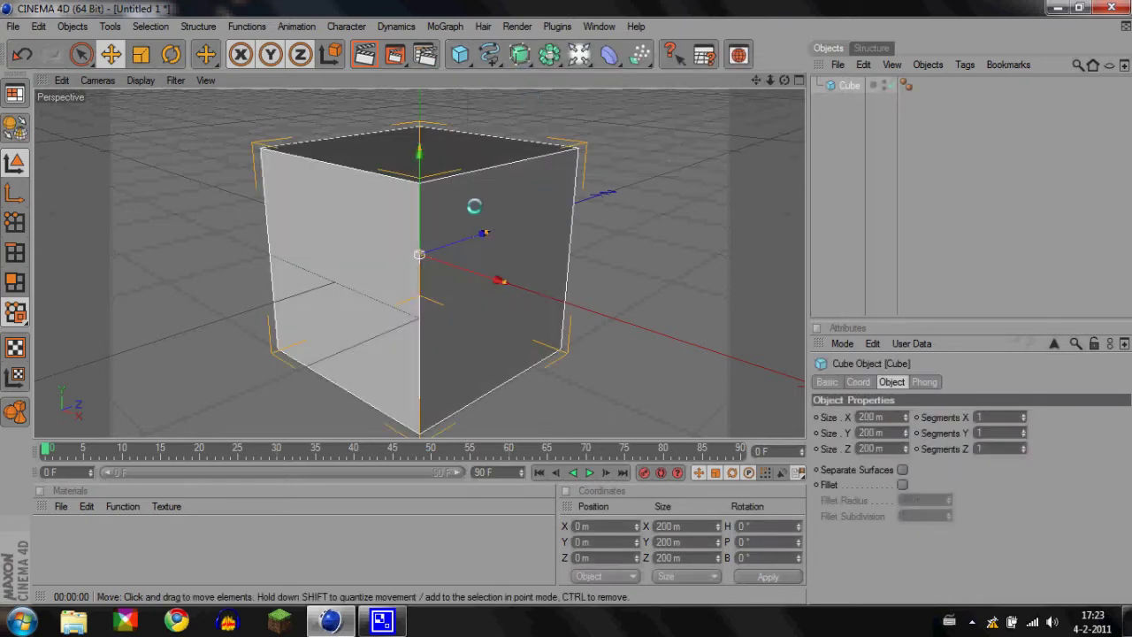
pyautogui.moveTo(419, 191); pyautogui.dragTo(419, 166)
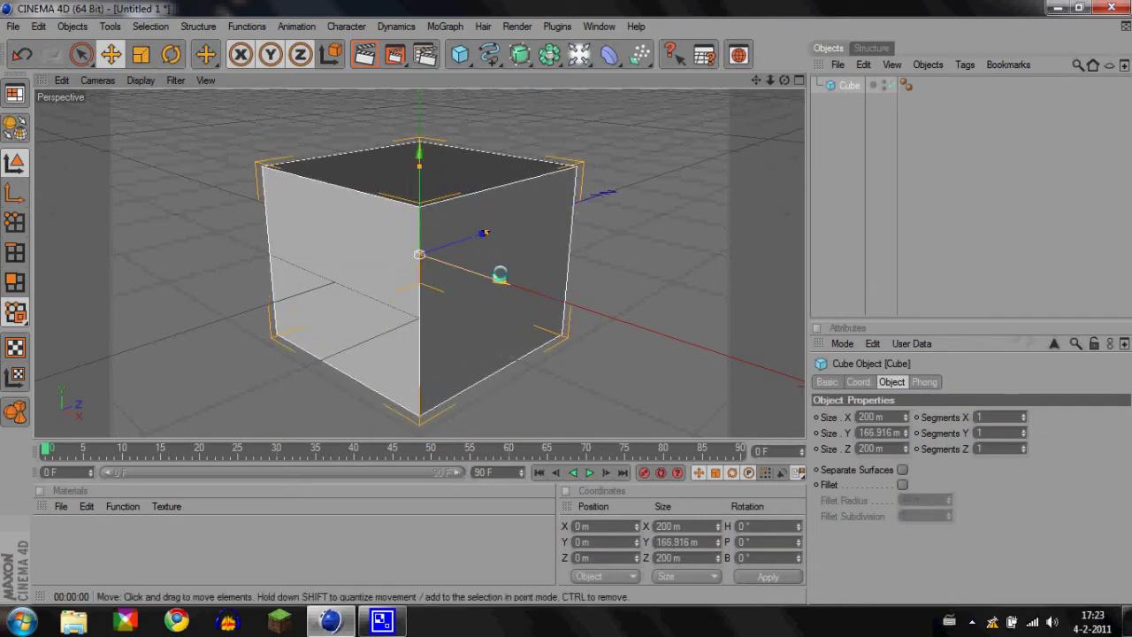
pyautogui.moveTo(504, 281); pyautogui.dragTo(509, 283)
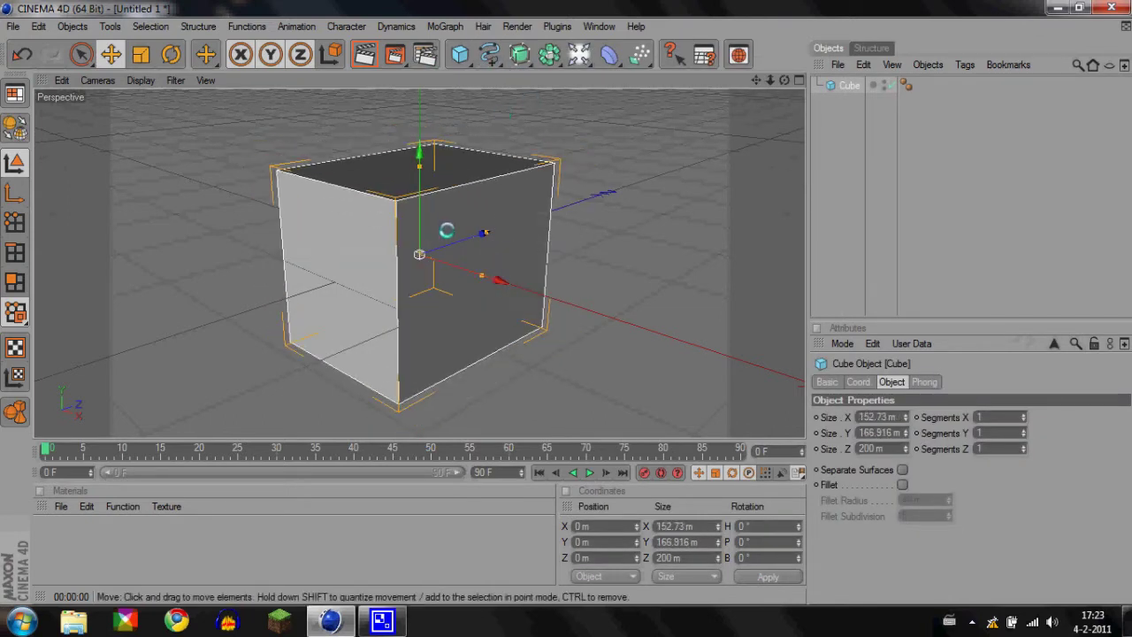
pyautogui.press('Delete')
# Try adding a Metaball object to the scene and delete it.
pyautogui.moveTo(460, 55); pyautogui.dragTo(609, 100)
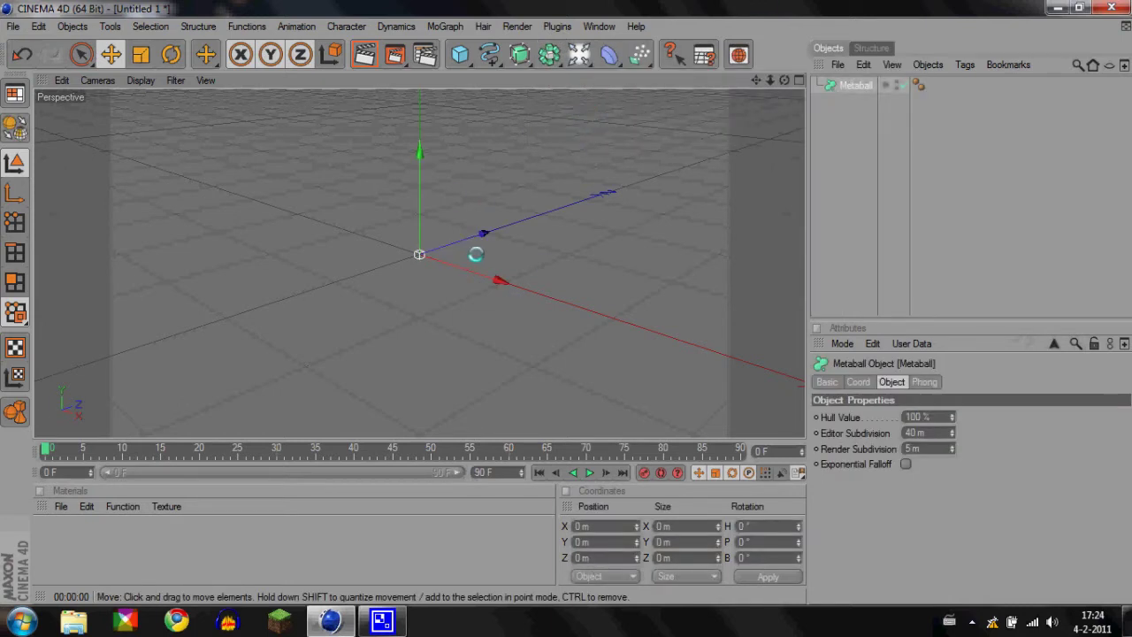
pyautogui.press('Delete')
# Add an omni light and move it to about Y 82 m and Z -113 m.
pyautogui.moveTo(579, 55); pyautogui.dragTo(661, 69)
pyautogui.hotkey('ctrl', 'z')
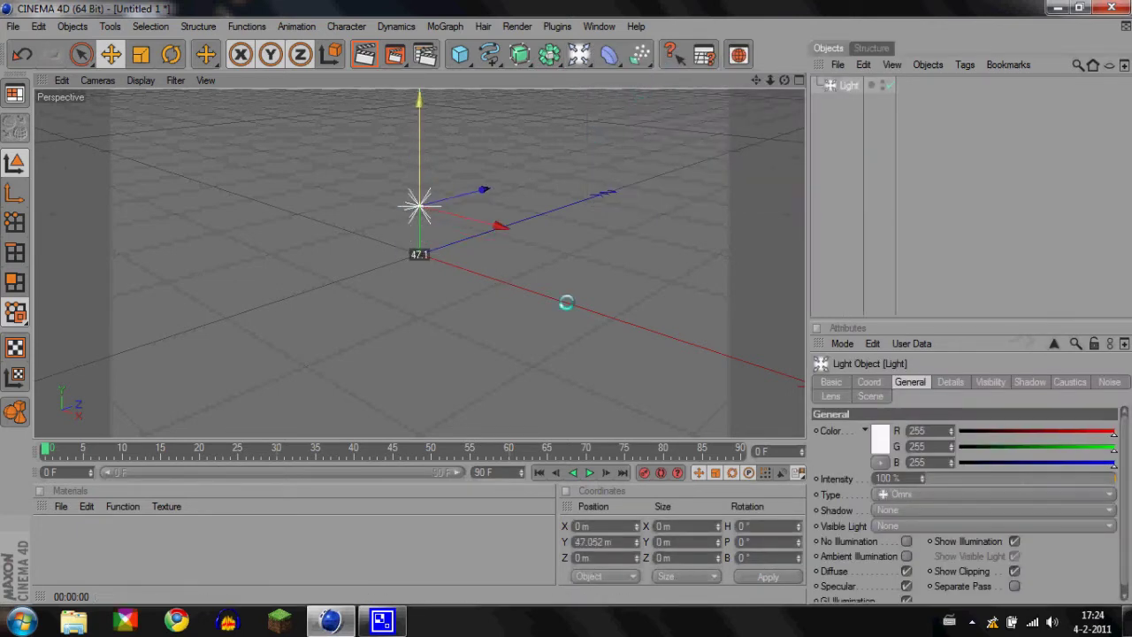
pyautogui.moveTo(419, 99); pyautogui.dragTo(419, 61)
pyautogui.moveTo(471, 160); pyautogui.dragTo(388, 173)
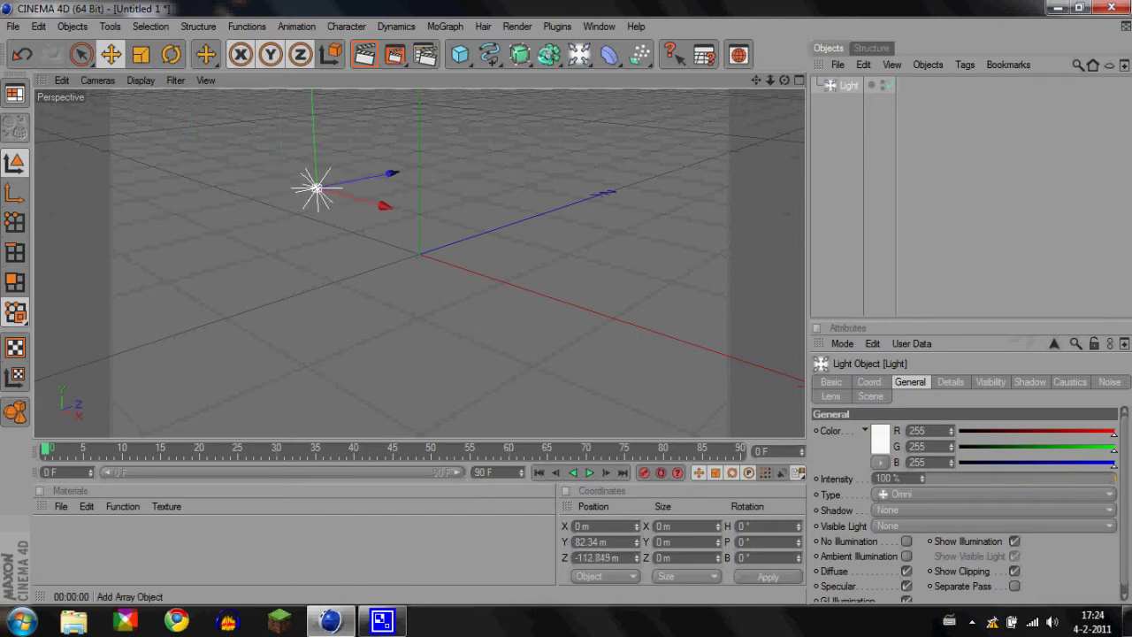
# Add a Floor object beneath the light and render the perspective view as a preview.
pyautogui.click(583, 55)
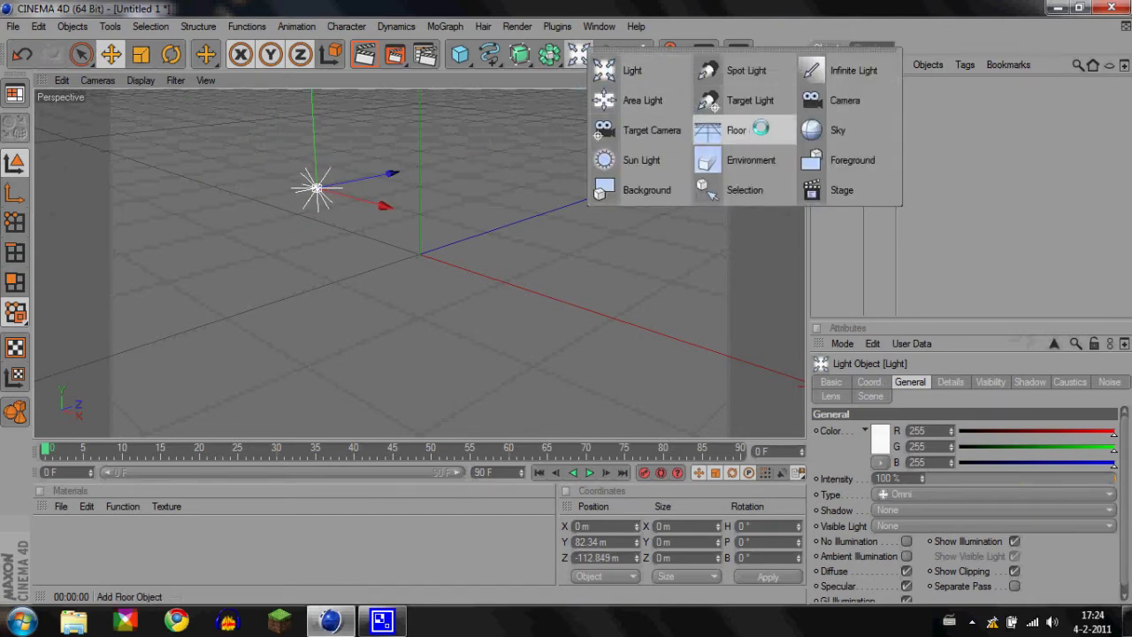
pyautogui.click(761, 129)
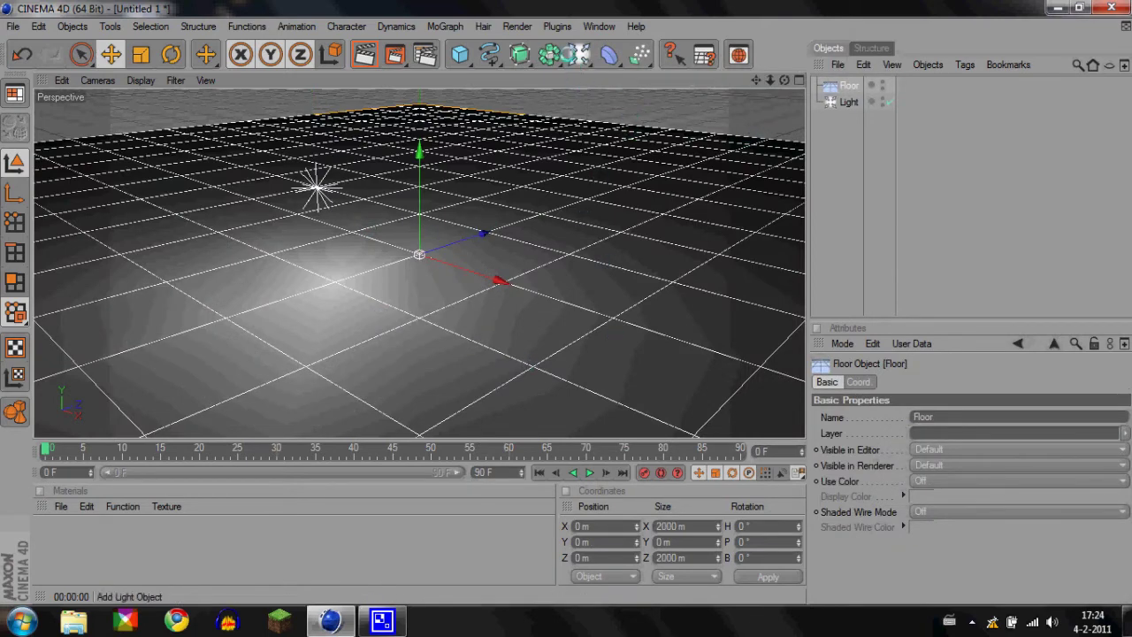
pyautogui.click(365, 55)
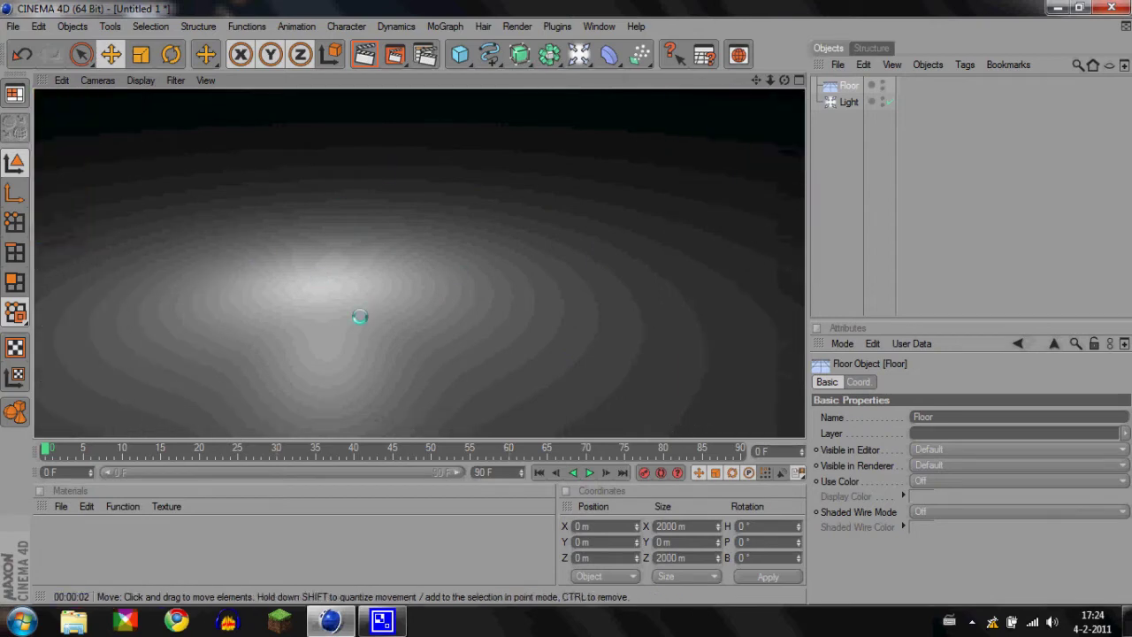
pyautogui.click(834, 85)
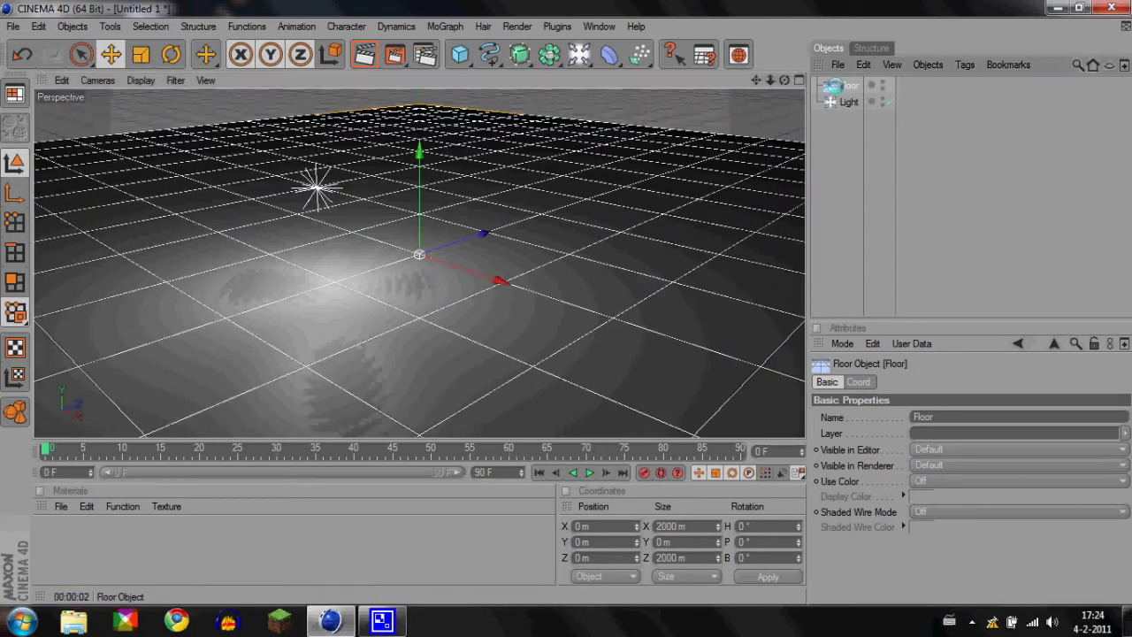
# Delete the floor and the light so the scene is empty.
pyautogui.press('Delete')
pyautogui.click(834, 86)
pyautogui.press('Delete')
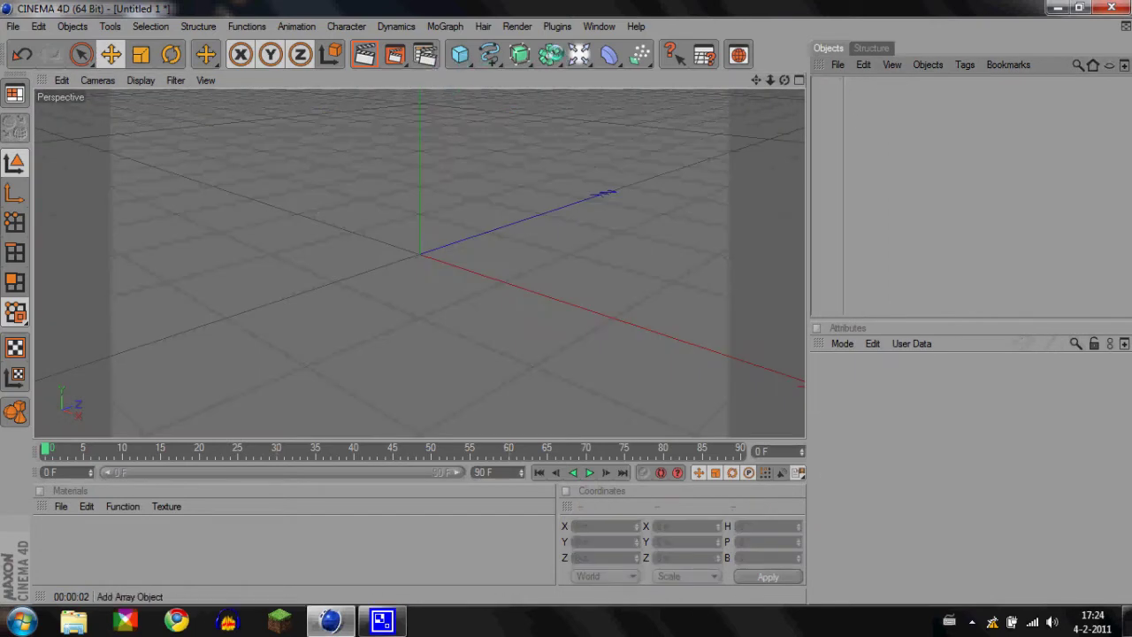
pyautogui.moveTo(581, 53); pyautogui.dragTo(634, 117)
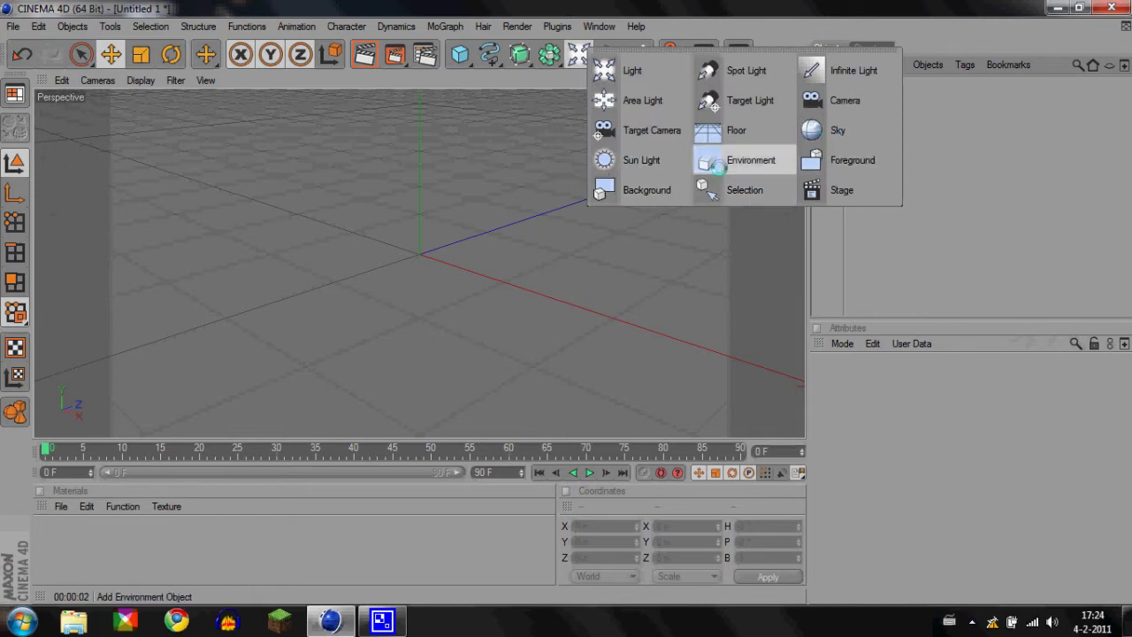
pyautogui.moveTo(836, 162); pyautogui.dragTo(781, 4)
pyautogui.moveTo(608, 56); pyautogui.dragTo(697, 3)
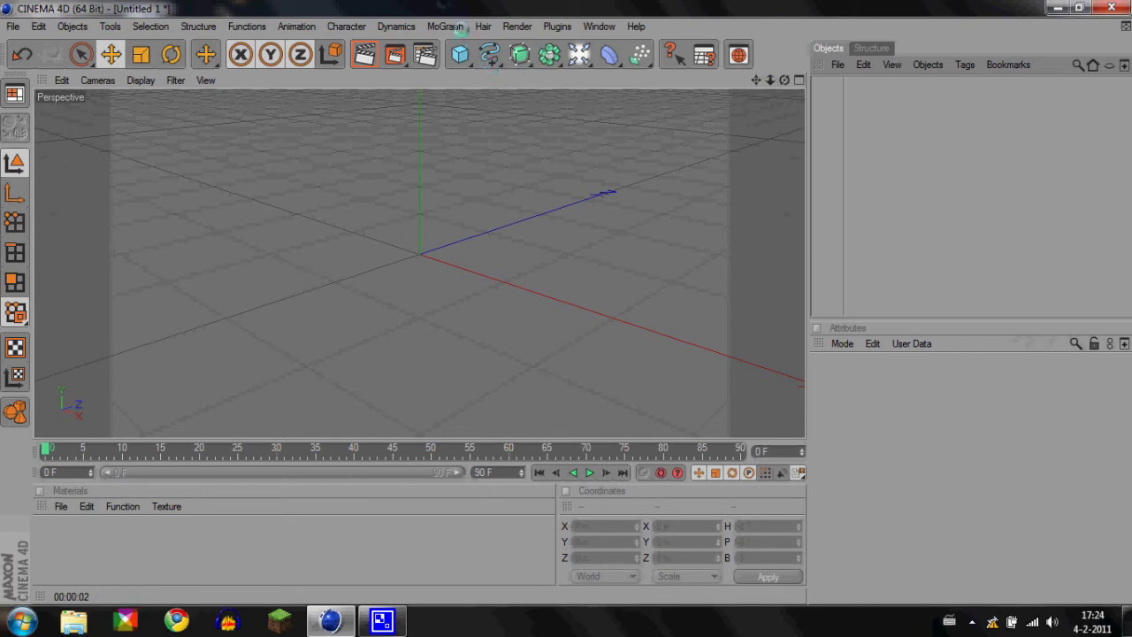
# Add a MoGraph Text object to the scene and set its text to "Tutorial".
pyautogui.scroll(-2, 603, 288)
pyautogui.click(445, 25)
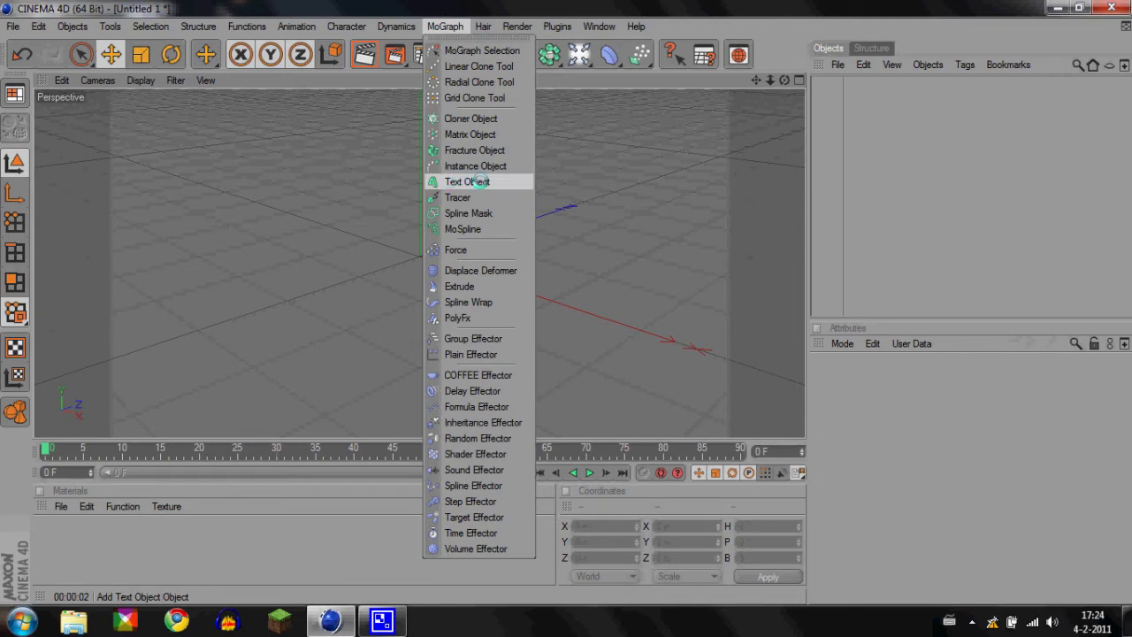
pyautogui.click(477, 182)
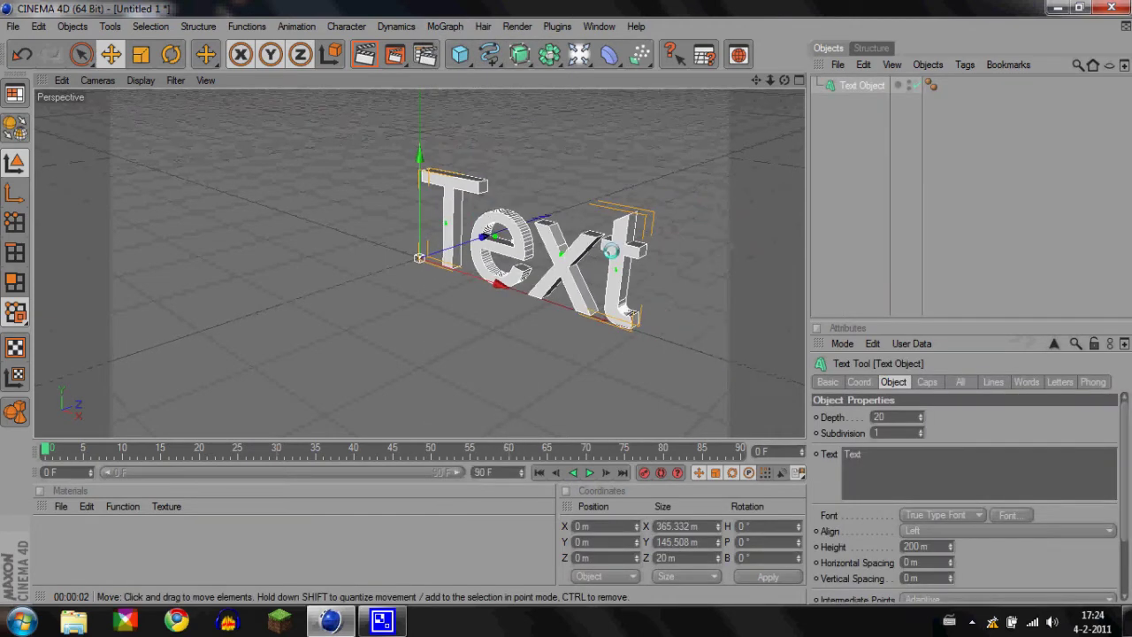
pyautogui.moveTo(926, 474); pyautogui.dragTo(88, 345)
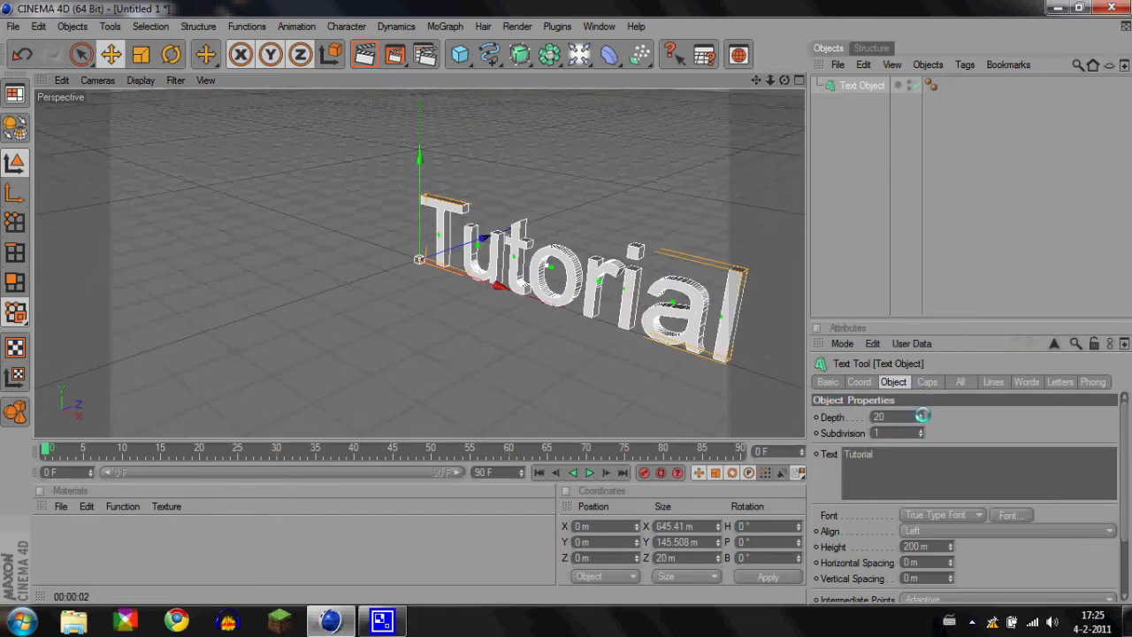
# Set the text object's depth to 60.
pyautogui.moveTo(908, 416); pyautogui.dragTo(406, 369)
pyautogui.write('60')
pyautogui.press('Return')
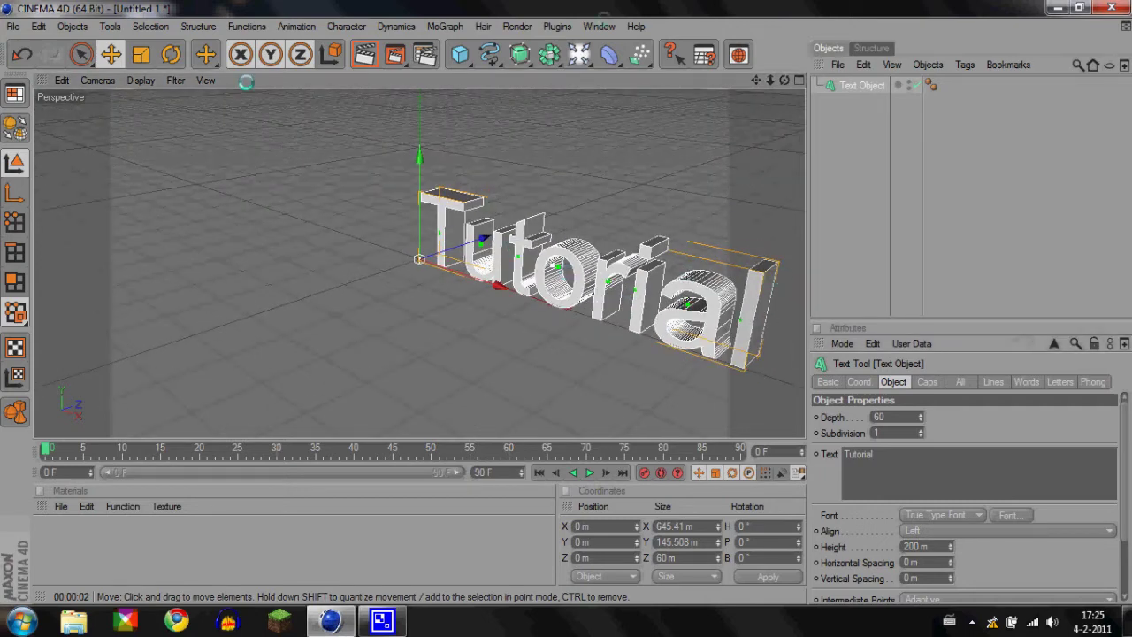
pyautogui.moveTo(756, 80); pyautogui.dragTo(565, 303)
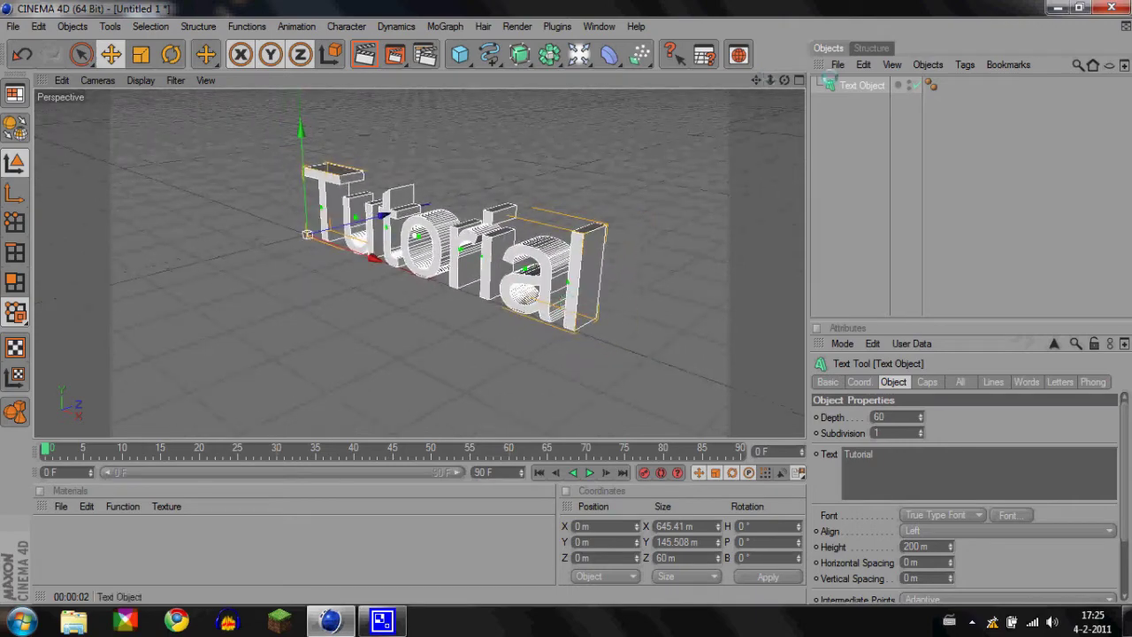
pyautogui.moveTo(785, 80); pyautogui.dragTo(567, 302)
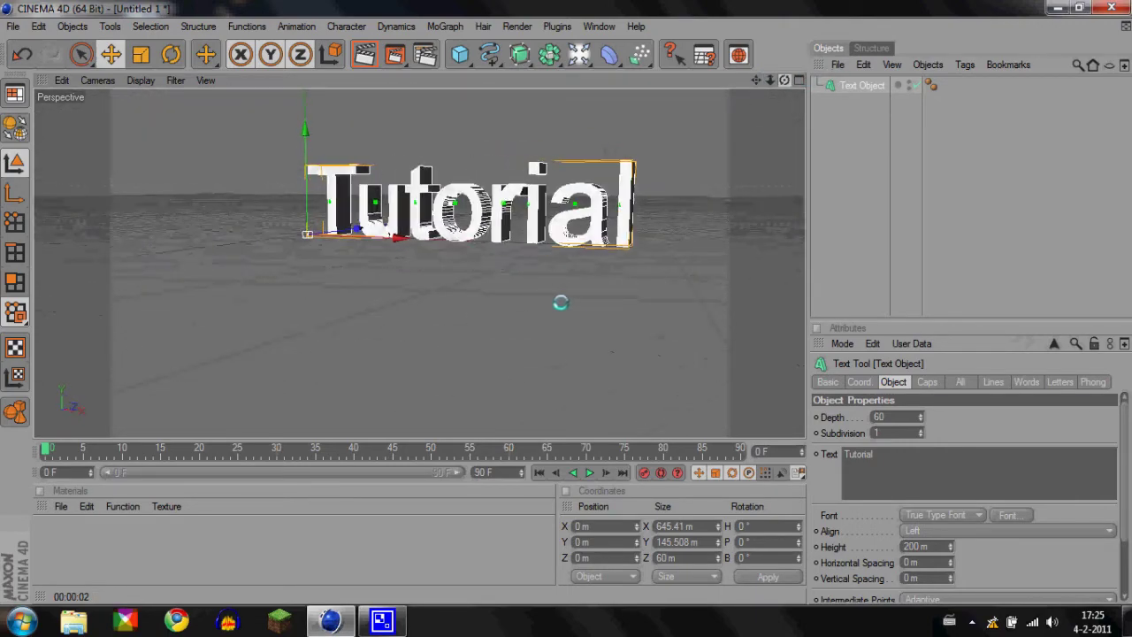
pyautogui.moveTo(567, 302); pyautogui.dragTo(567, 302)
pyautogui.scroll(-2, 674, 215)
pyautogui.scroll(6, 675, 215)
pyautogui.scroll(-3, 675, 215)
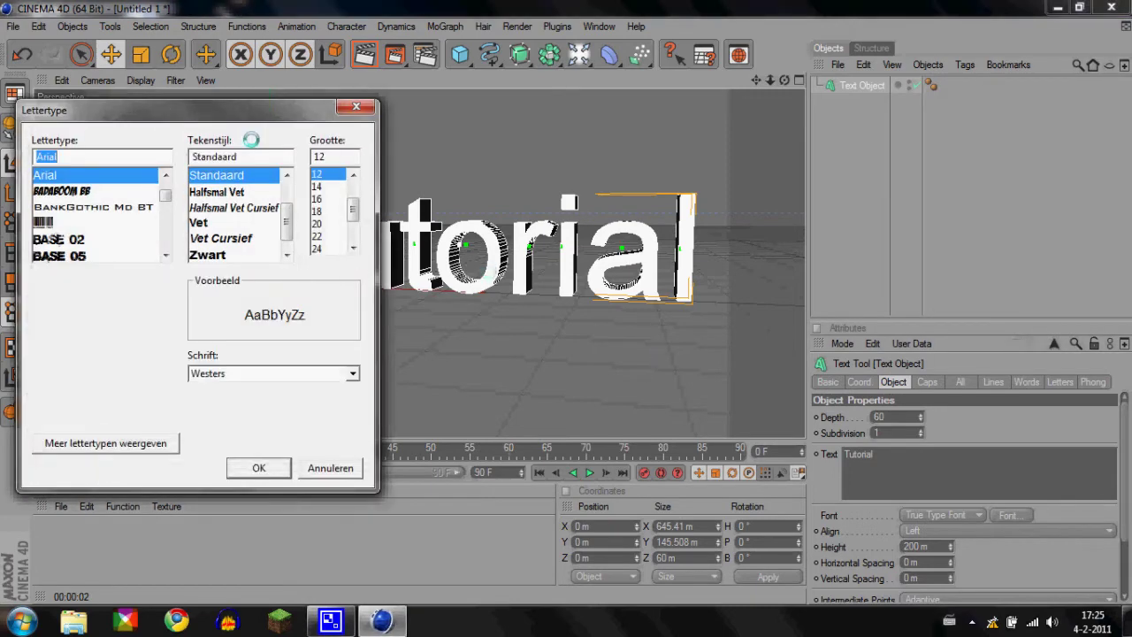
# Try out several fonts for the text object and apply the Cake font.
pyautogui.moveTo(148, 114); pyautogui.dragTo(832, 116)
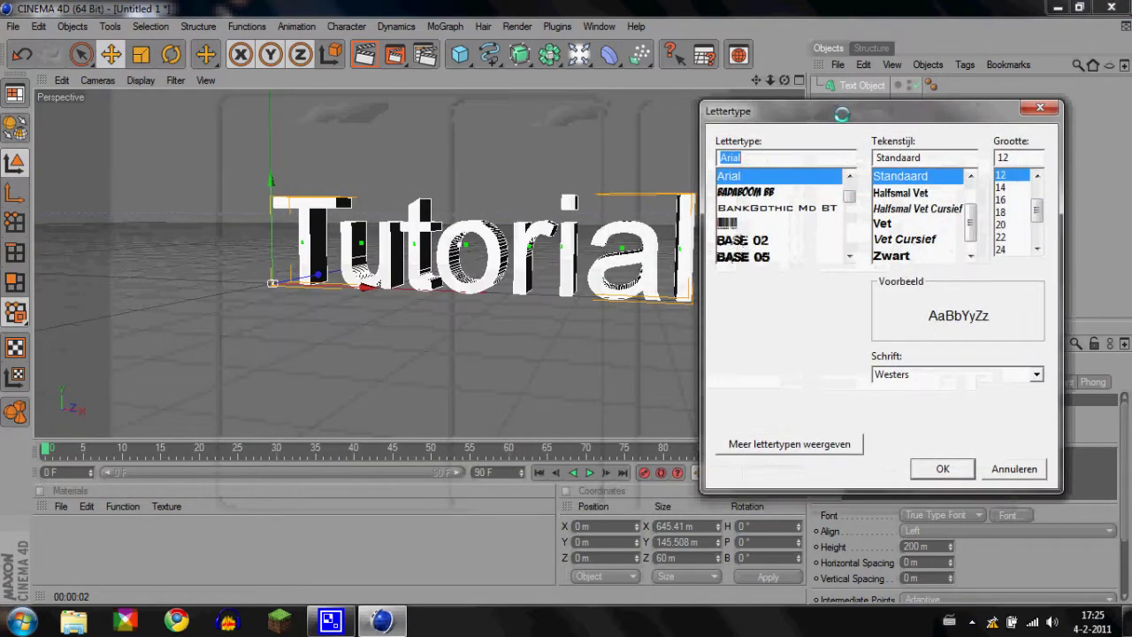
pyautogui.click(727, 223)
pyautogui.press('Down')
pyautogui.press('Down')
pyautogui.press('Down')
pyautogui.press('Down')
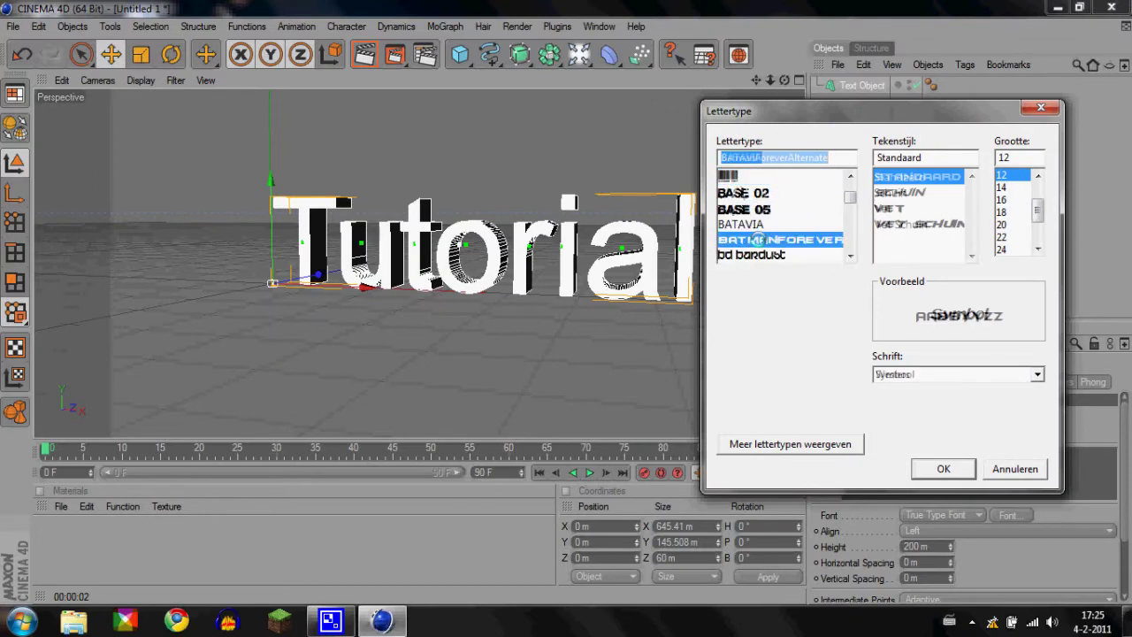
pyautogui.click(745, 225)
pyautogui.click(756, 209)
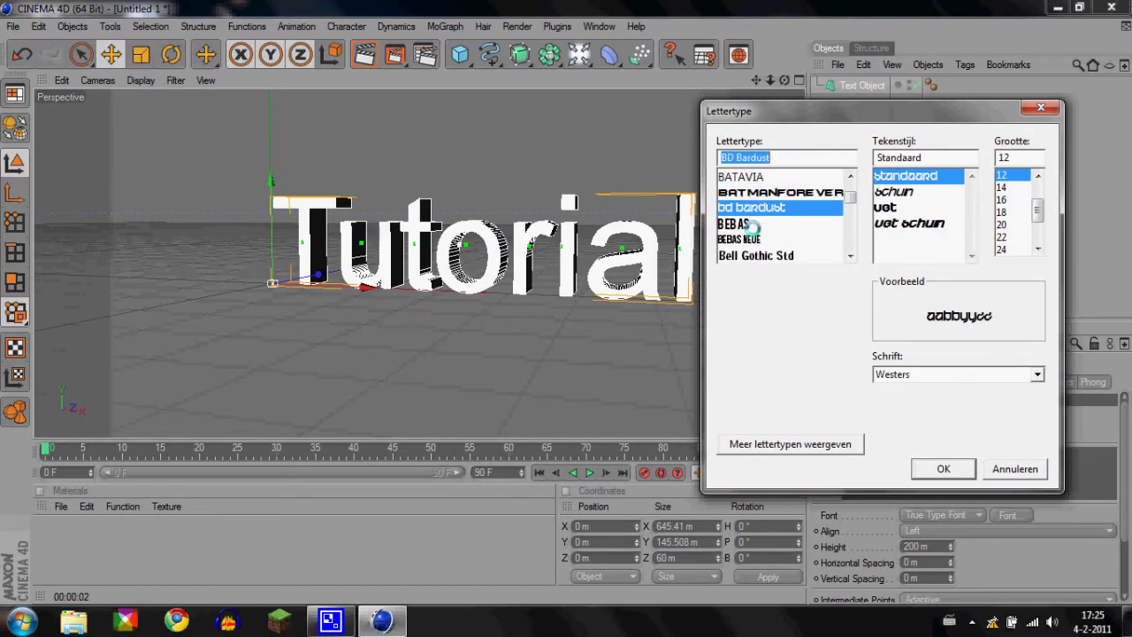
pyautogui.click(756, 227)
pyautogui.scroll(-4, 756, 226)
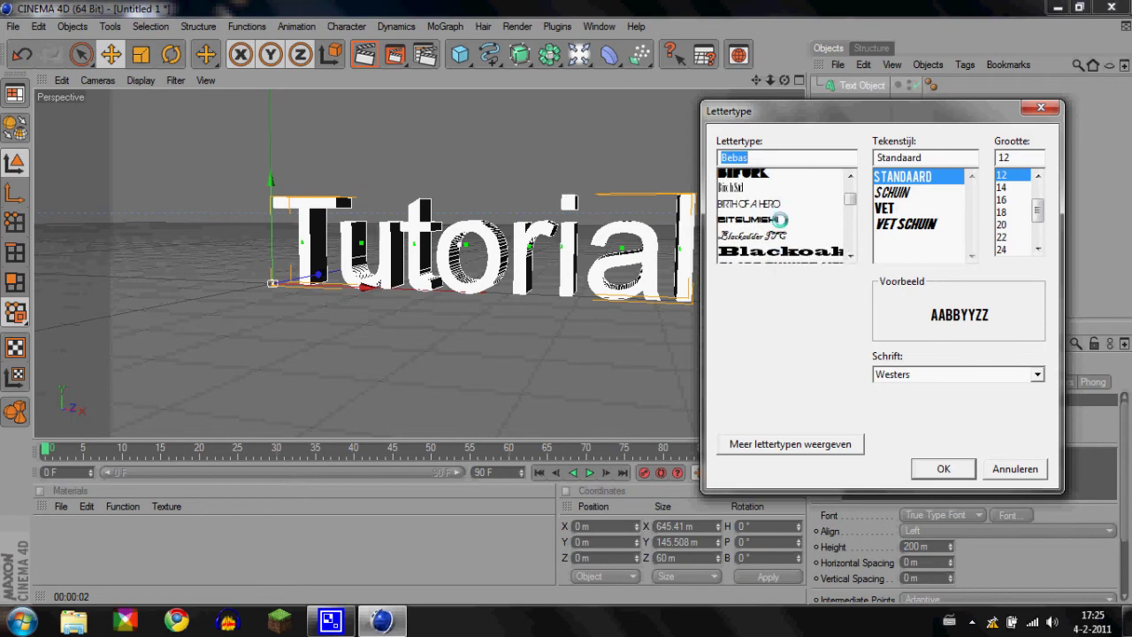
pyautogui.scroll(-3, 778, 219)
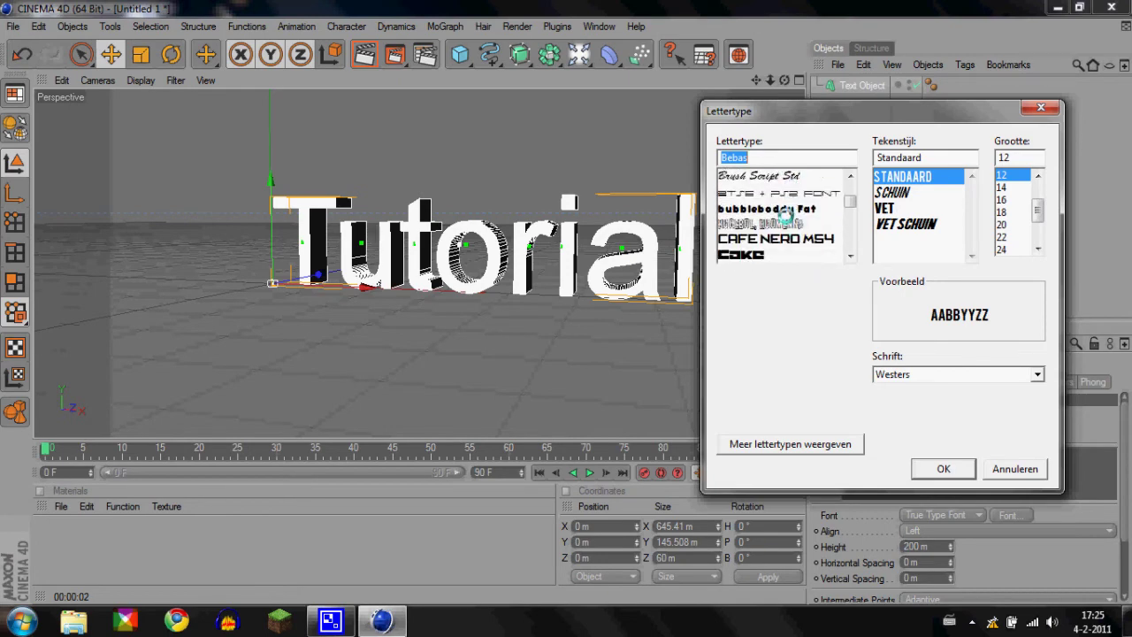
pyautogui.scroll(-1, 785, 212)
pyautogui.click(743, 207)
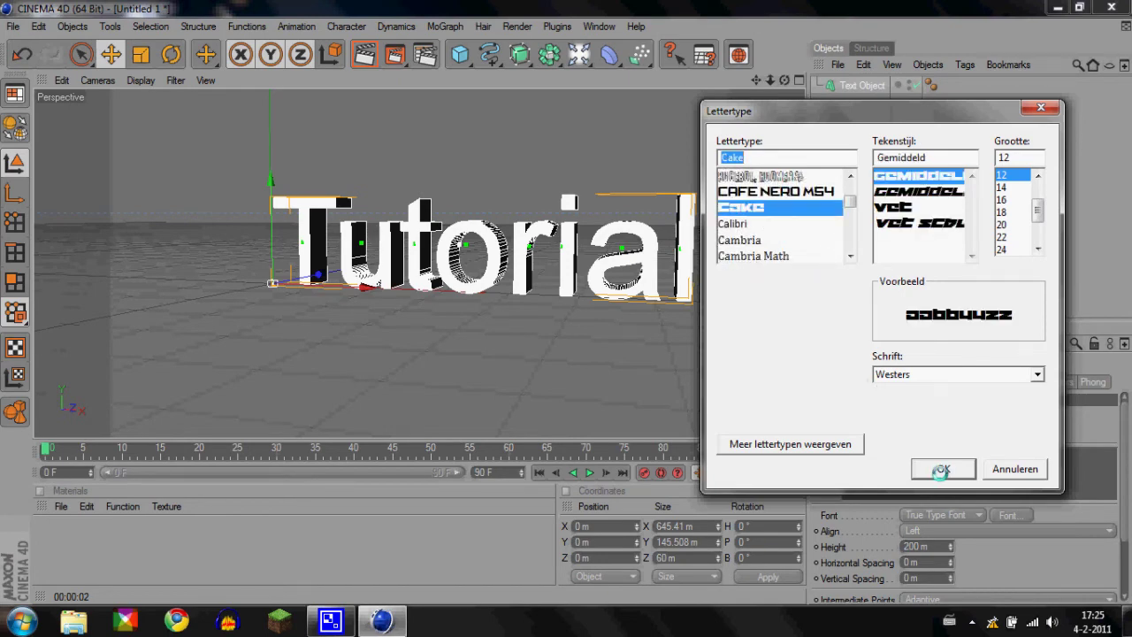
# Change the text object's font to Bebas.
pyautogui.click(999, 515)
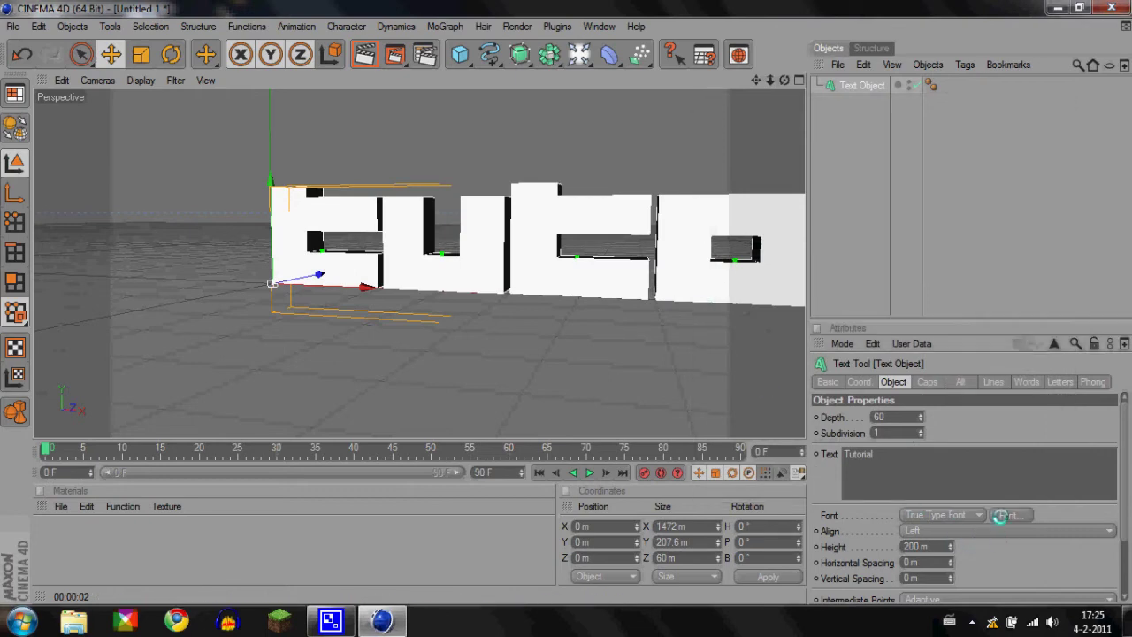
pyautogui.write('beb')
pyautogui.press('Return')
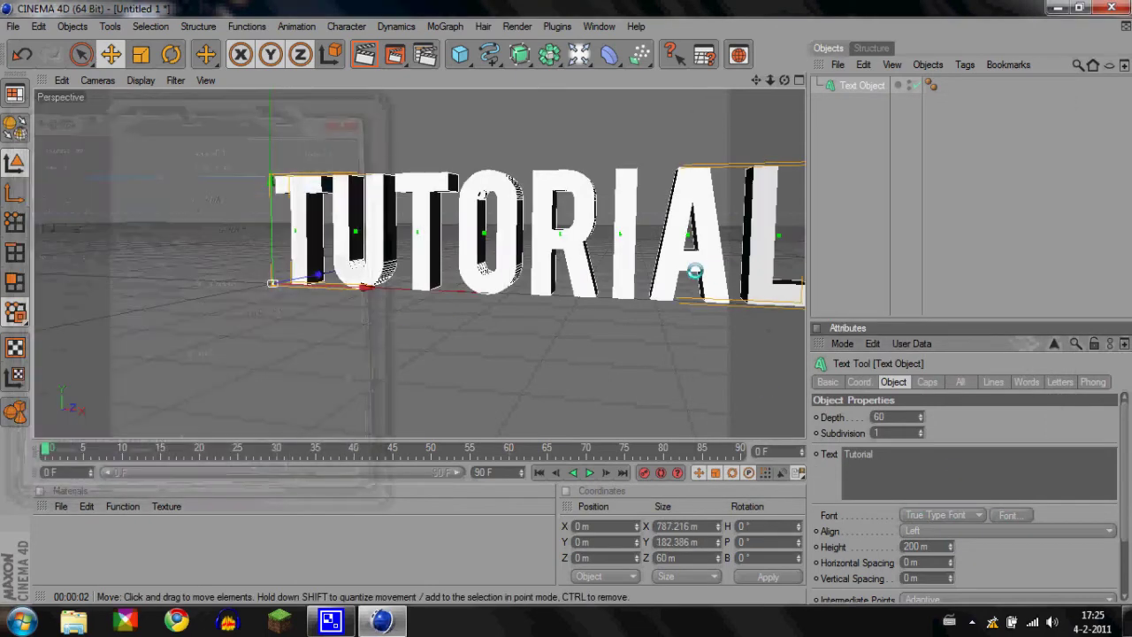
pyautogui.scroll(-3, 624, 236)
pyautogui.scroll(2, 612, 230)
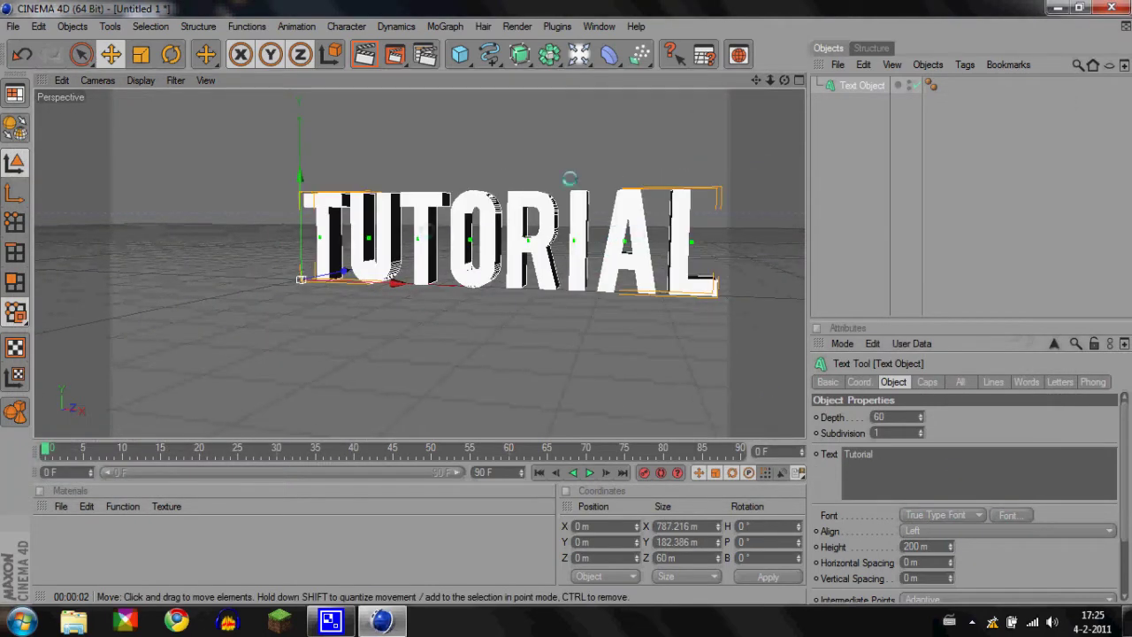
pyautogui.click(844, 122)
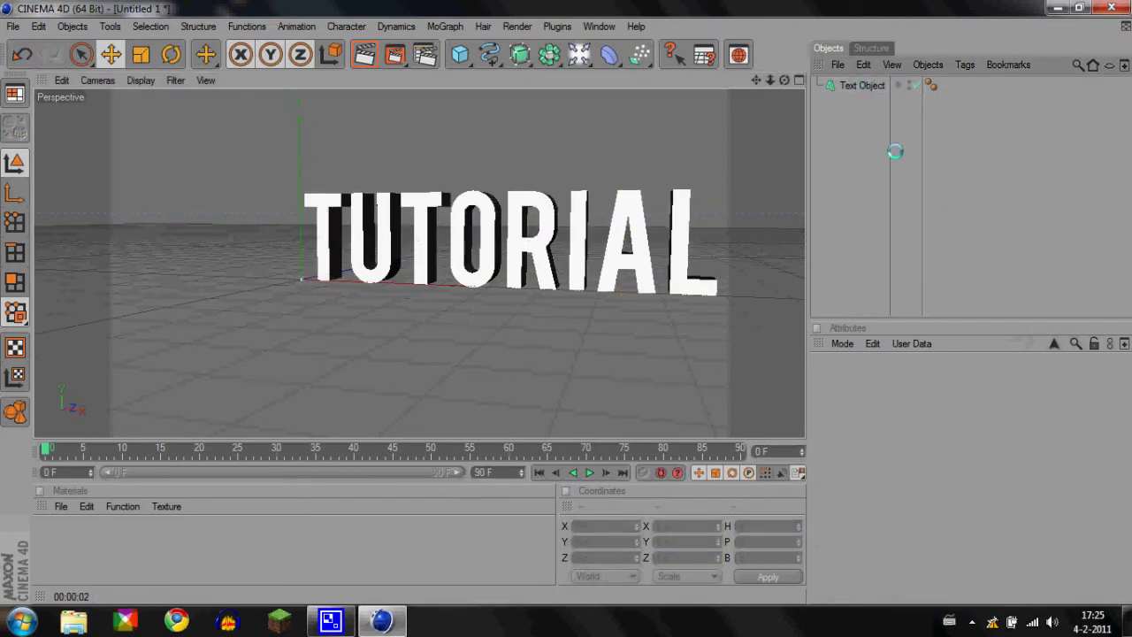
pyautogui.click(865, 86)
pyautogui.click(865, 104)
pyautogui.click(860, 87)
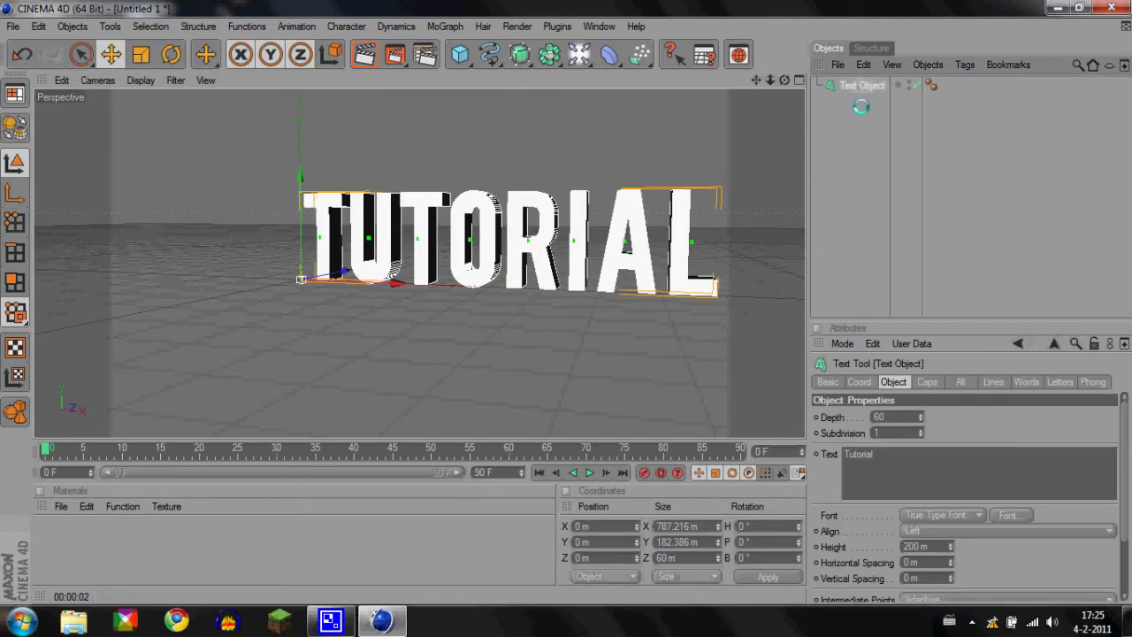
pyautogui.click(873, 116)
pyautogui.click(866, 90)
# Deselect the text object and render the perspective view as a preview.
pyautogui.click(862, 121)
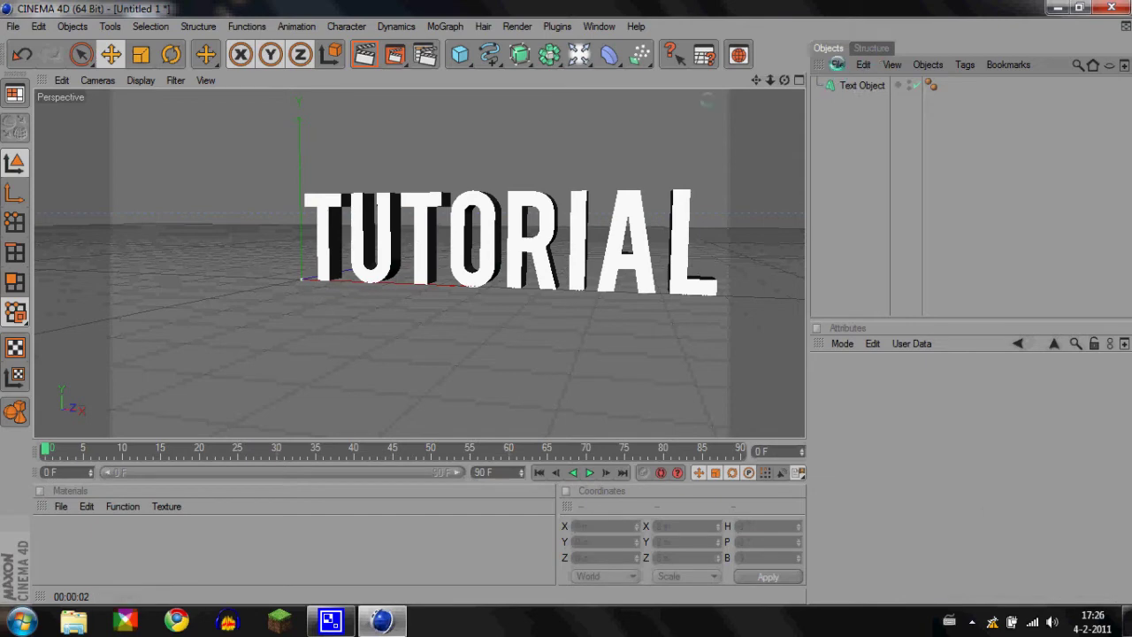
pyautogui.click(364, 54)
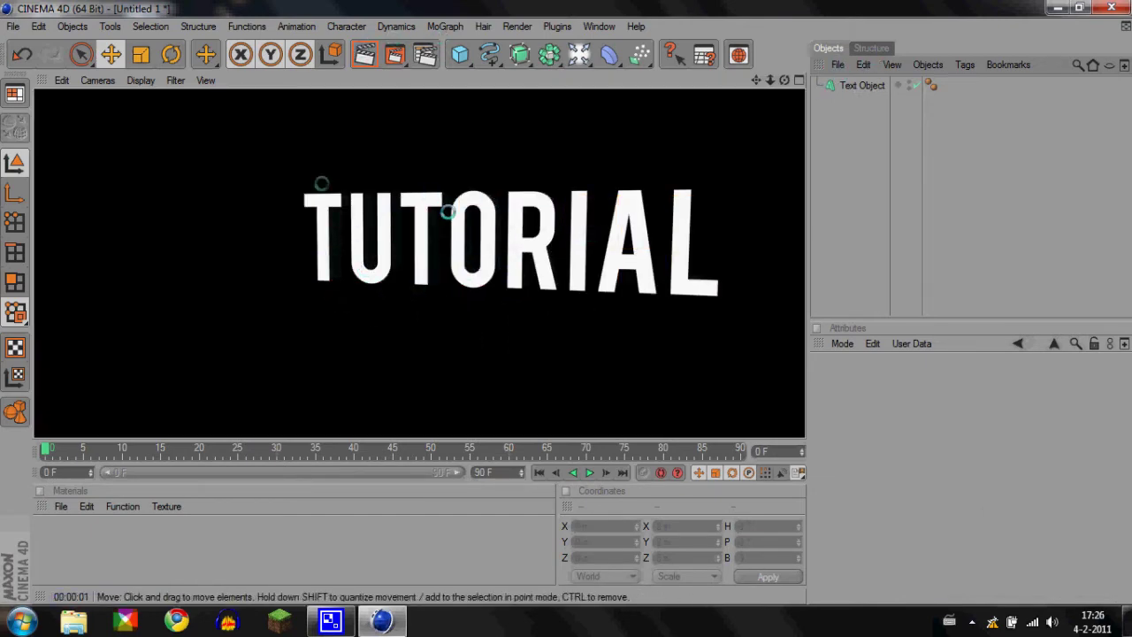
pyautogui.click(320, 237)
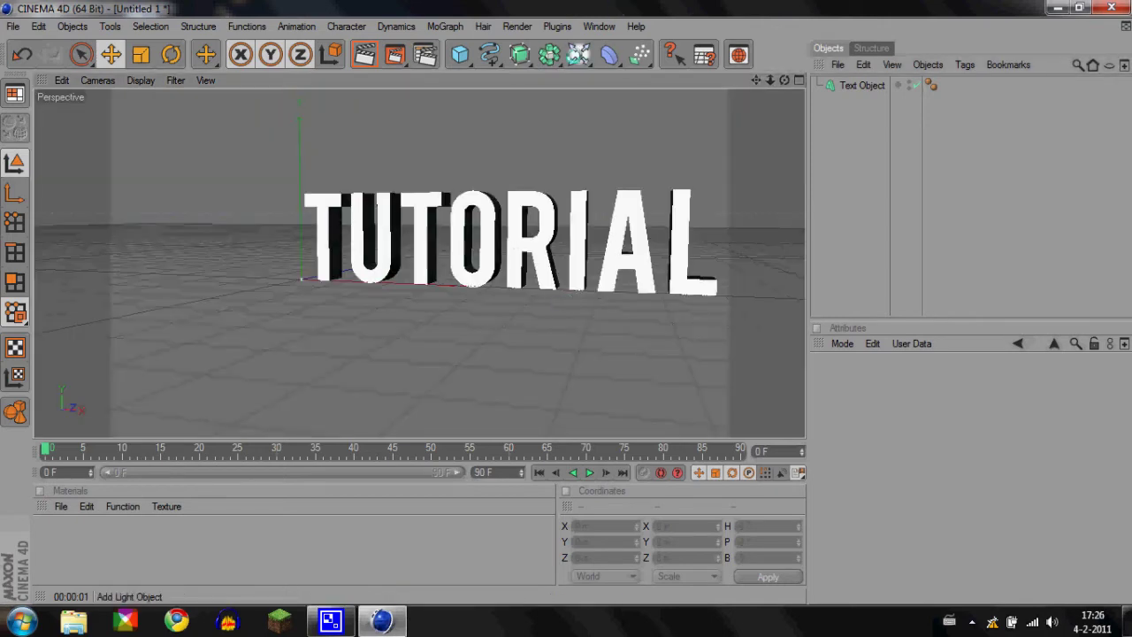
# Add a Floor object under the text at about Z 173 m and preview the render of the perspective view.
pyautogui.click(579, 54)
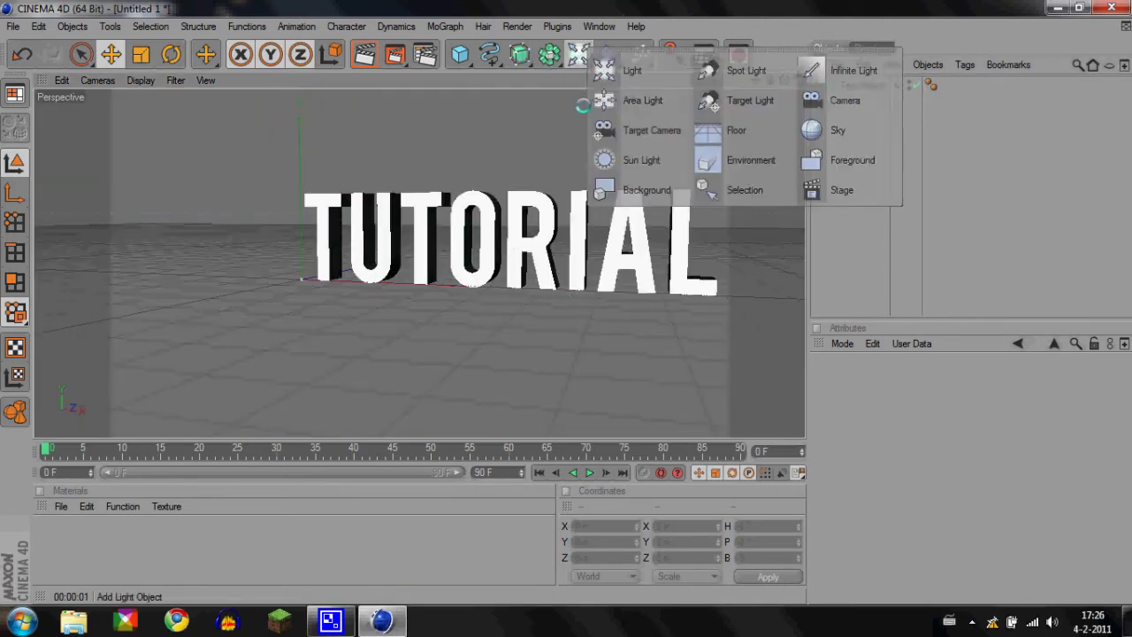
pyautogui.click(748, 134)
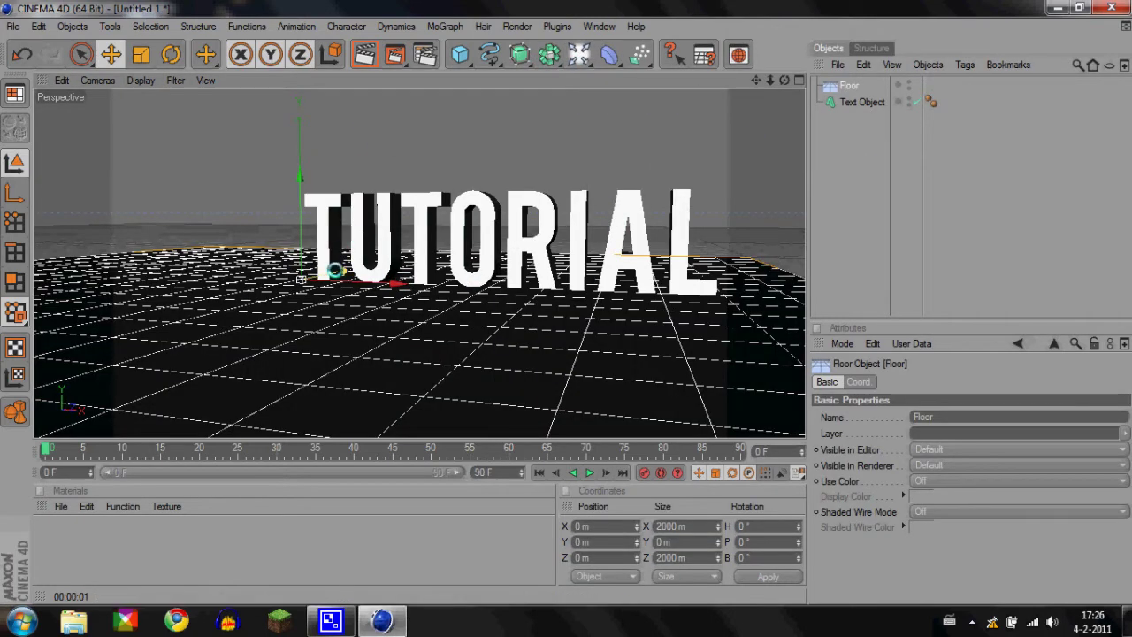
pyautogui.moveTo(336, 270); pyautogui.dragTo(373, 264)
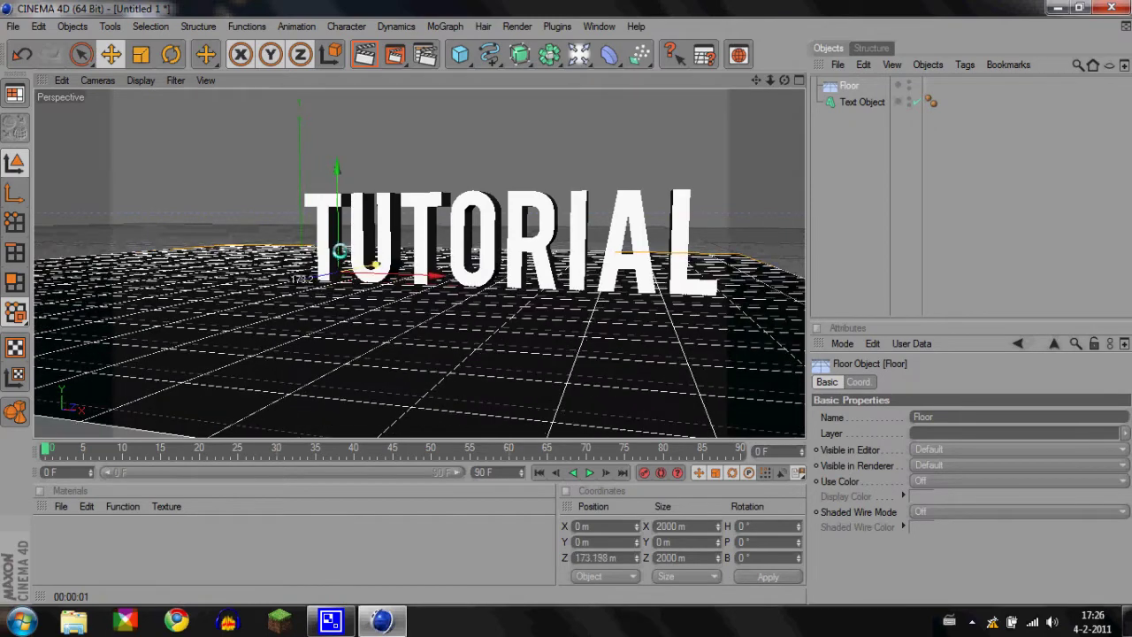
pyautogui.click(364, 52)
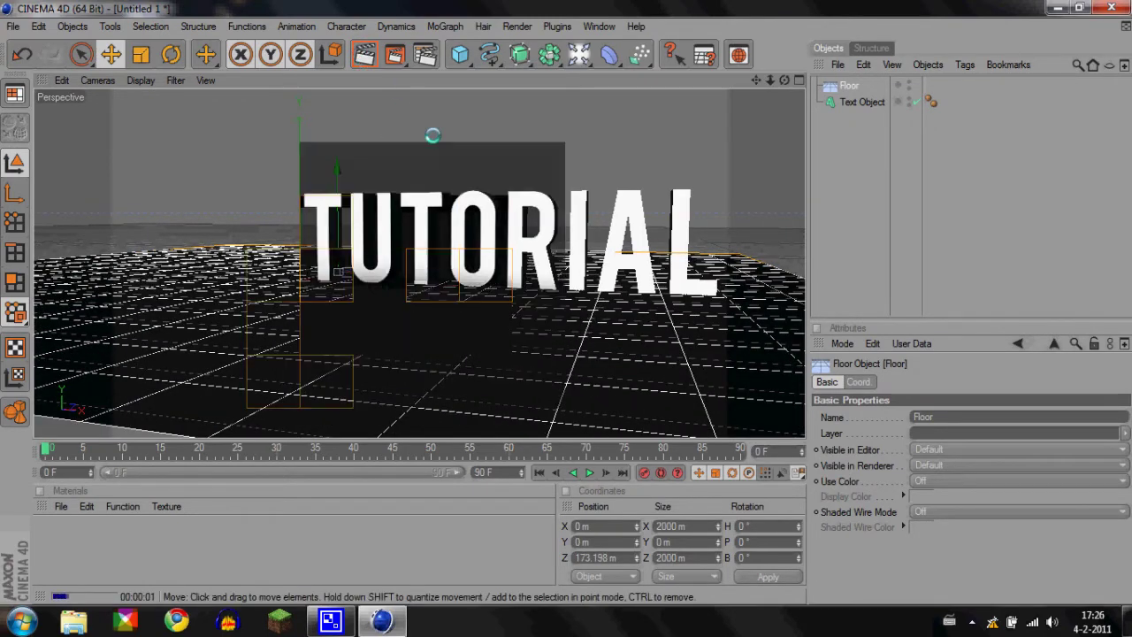
pyautogui.click(407, 128)
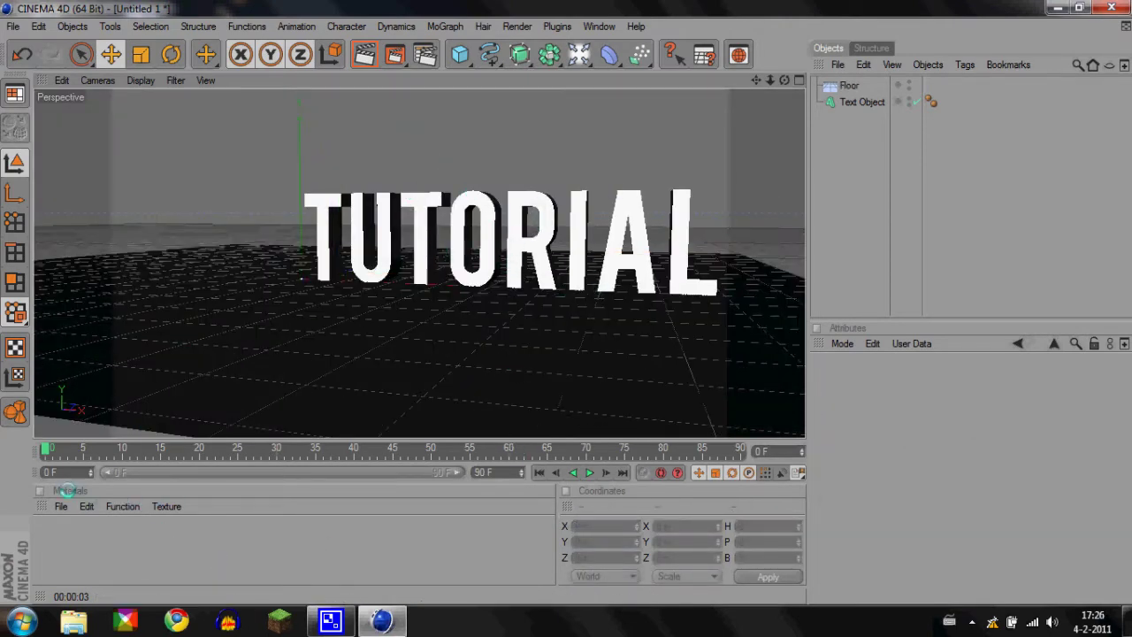
# Create a new material with a dark blue color of R 0, G 74, B 120 and open its Diffusion channel settings.
pyautogui.doubleClick(62, 537)
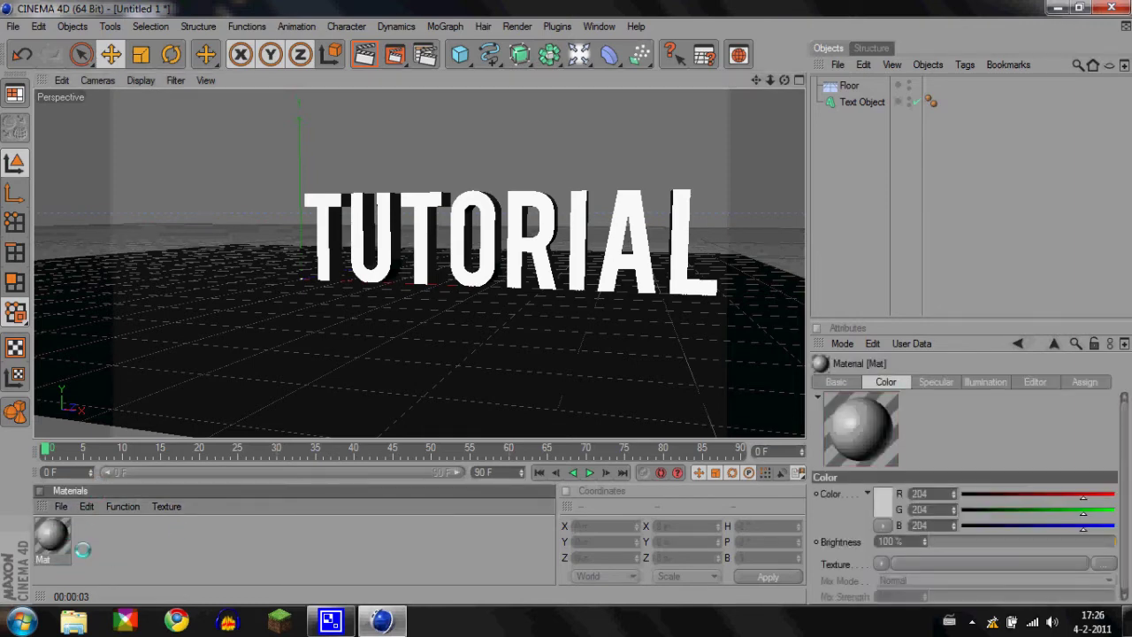
pyautogui.doubleClick(53, 535)
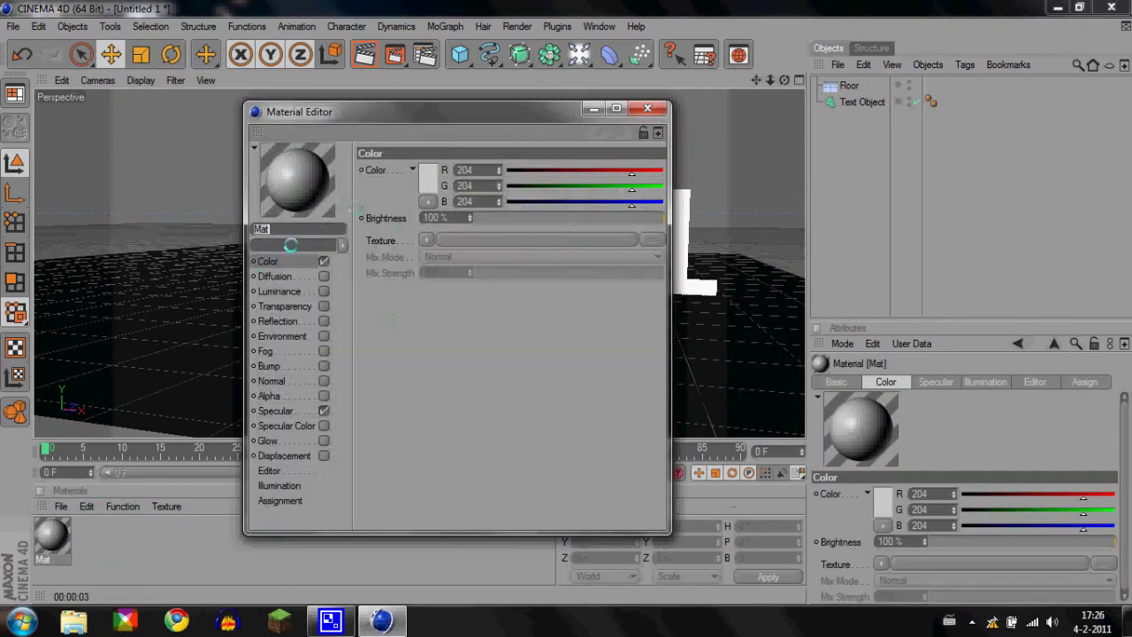
pyautogui.click(433, 173)
pyautogui.click(442, 138)
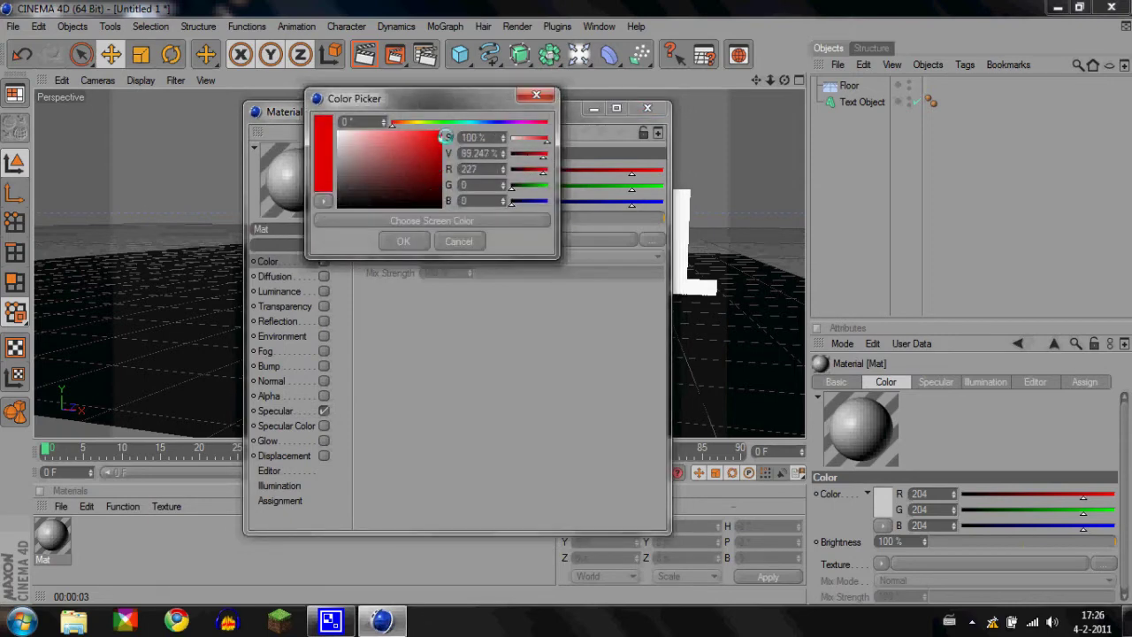
pyautogui.moveTo(447, 132); pyautogui.dragTo(456, 171)
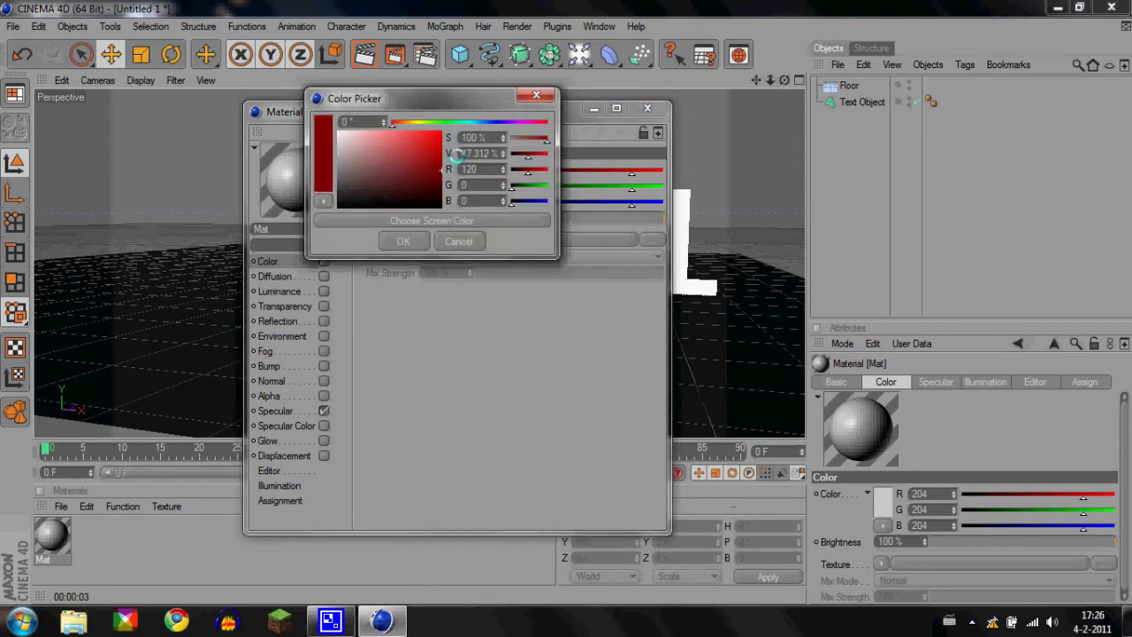
pyautogui.moveTo(418, 121); pyautogui.dragTo(434, 121)
pyautogui.click(479, 120)
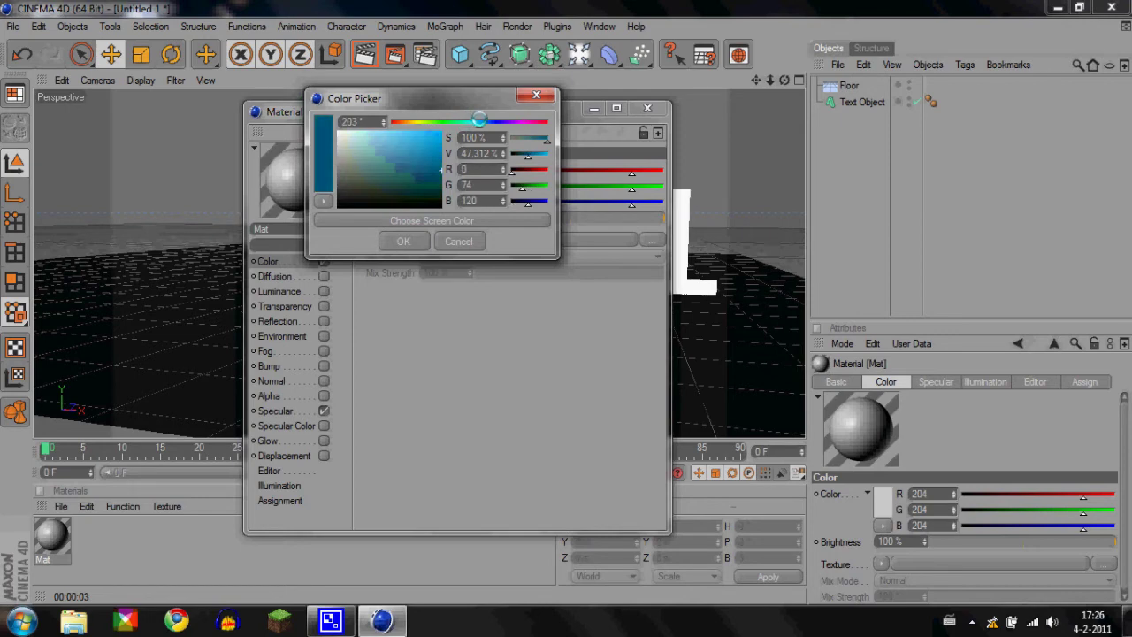
pyautogui.click(407, 242)
pyautogui.click(301, 277)
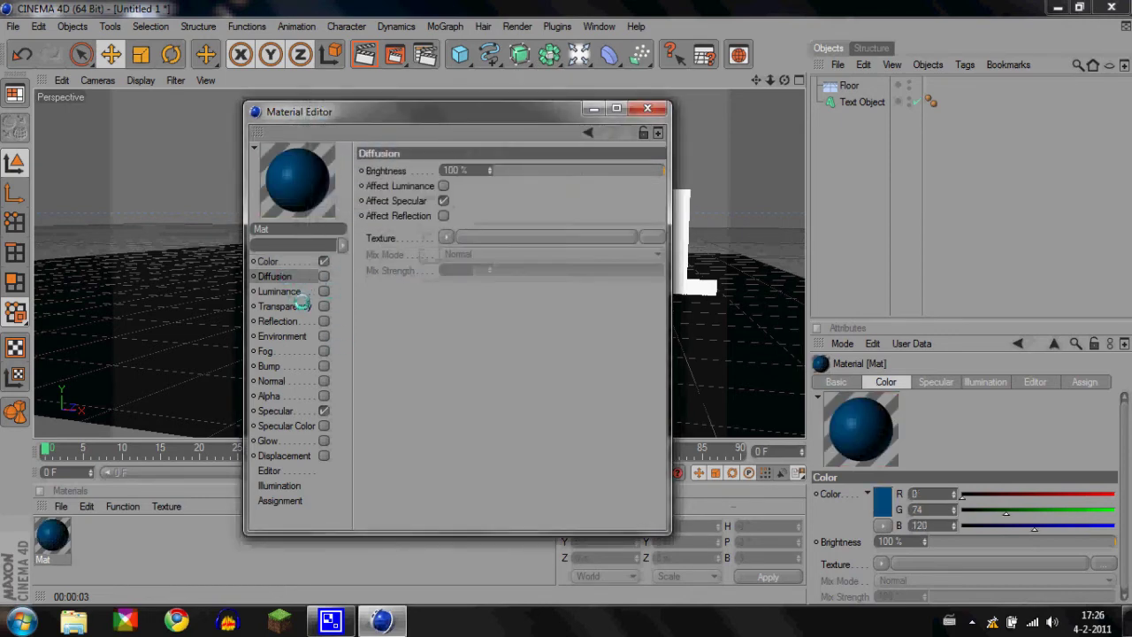
# Change the material's color to a brighter blue of R 10, G 134, B 211.
pyautogui.click(296, 292)
pyautogui.click(312, 261)
pyautogui.click(424, 177)
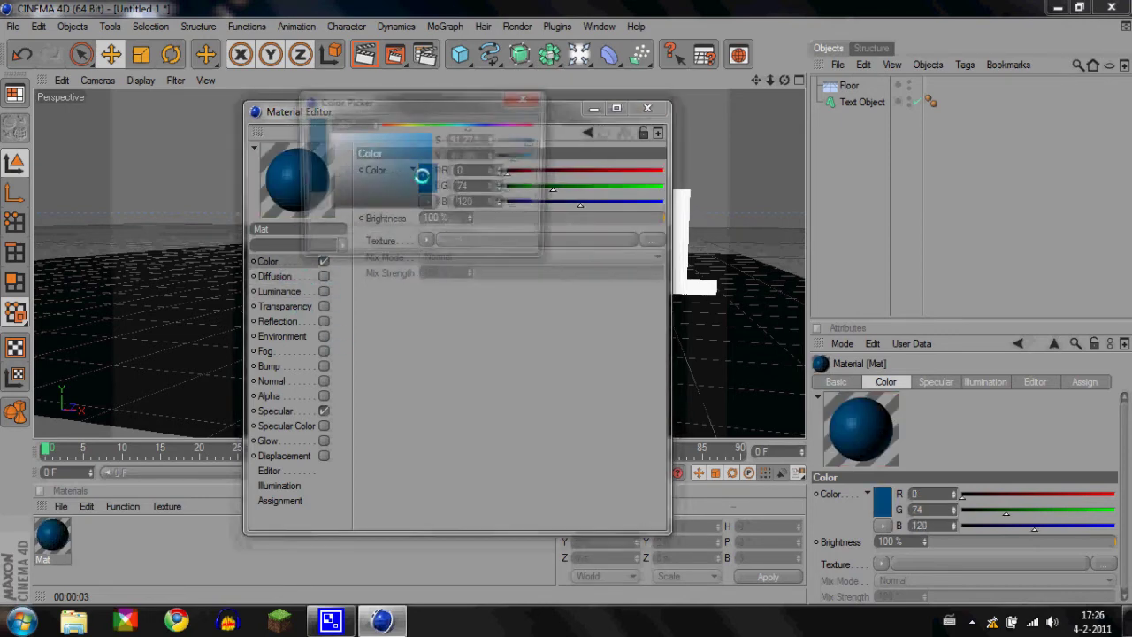
pyautogui.moveTo(430, 172); pyautogui.dragTo(426, 146)
pyautogui.click(392, 243)
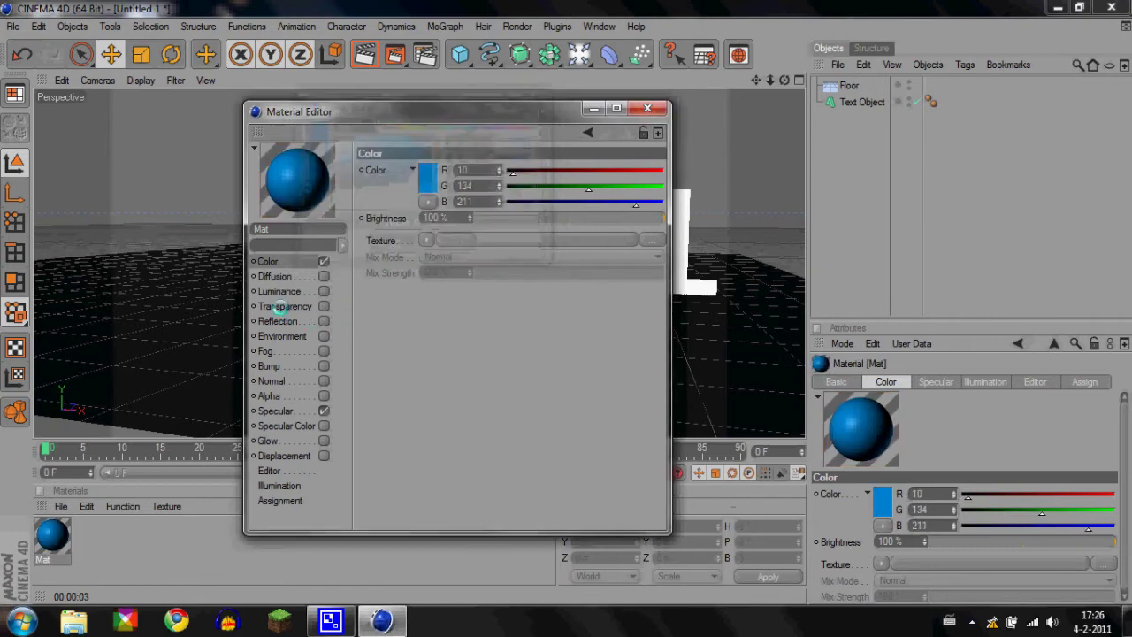
# Enable the material's Reflection channel with 0 % brightness, a Fresnel texture and 40 % mix strength, and close the Material Editor.
pyautogui.click(284, 306)
pyautogui.click(311, 326)
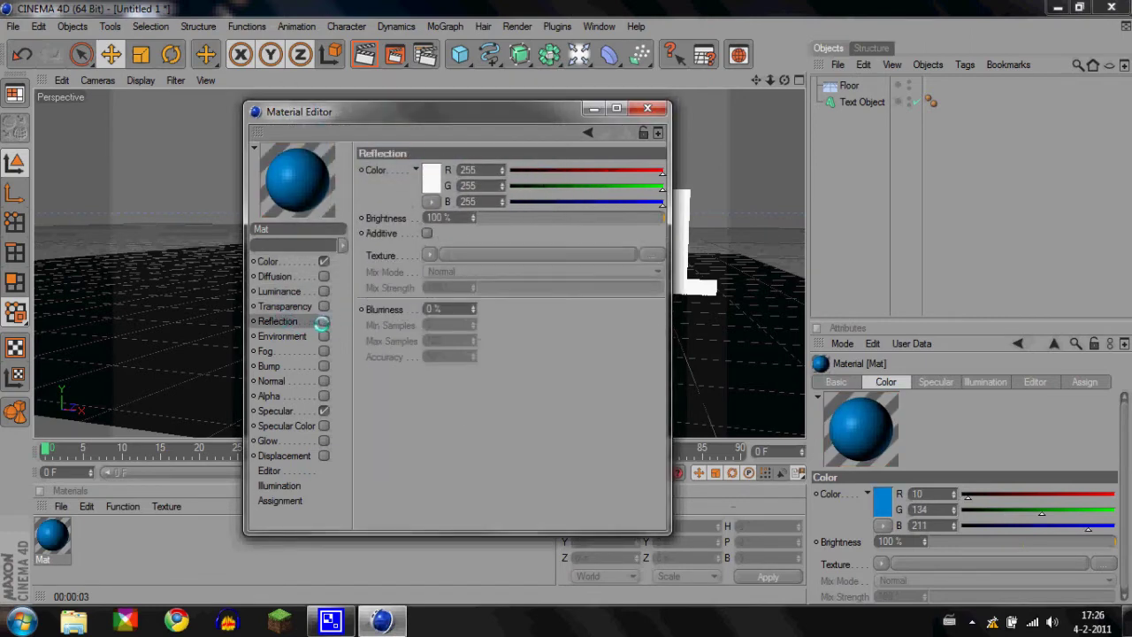
pyautogui.click(323, 321)
pyautogui.moveTo(483, 220); pyautogui.dragTo(470, 219)
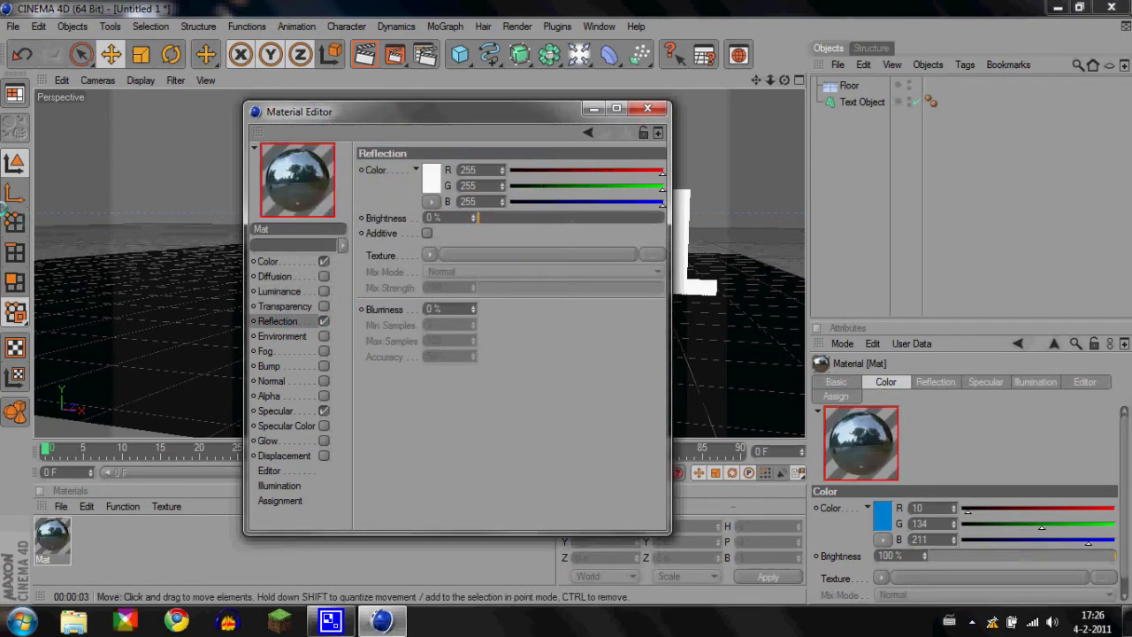
pyautogui.click(430, 255)
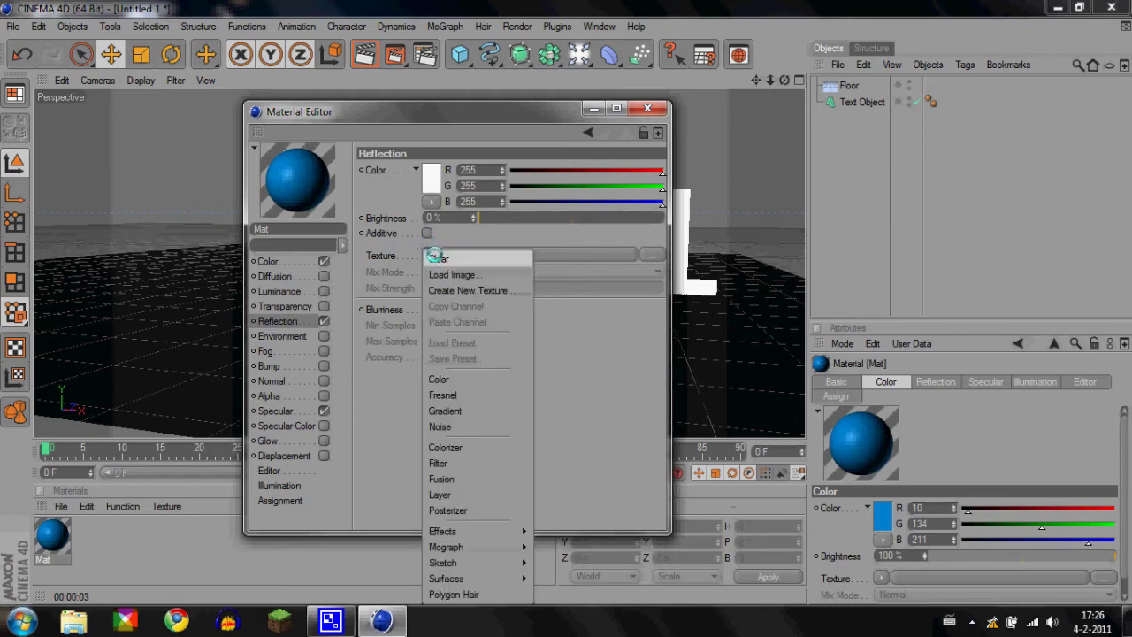
pyautogui.click(445, 394)
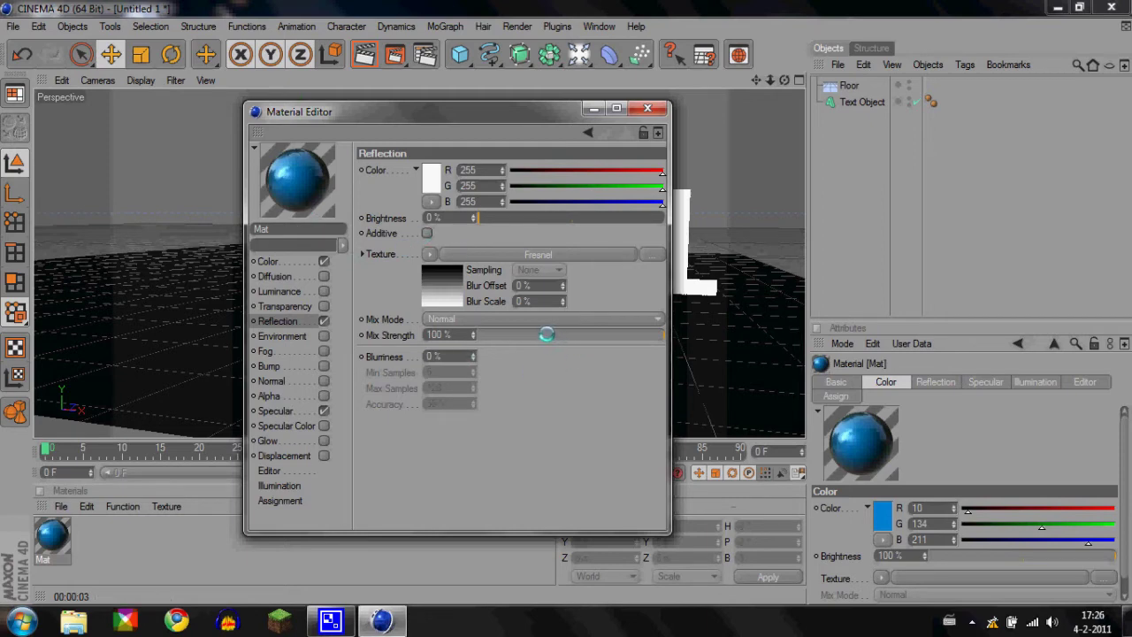
pyautogui.moveTo(546, 334)
pyautogui.mouseDown()
pyautogui.moveTo(531, 333)
pyautogui.moveTo(544, 335)
pyautogui.mouseUp()
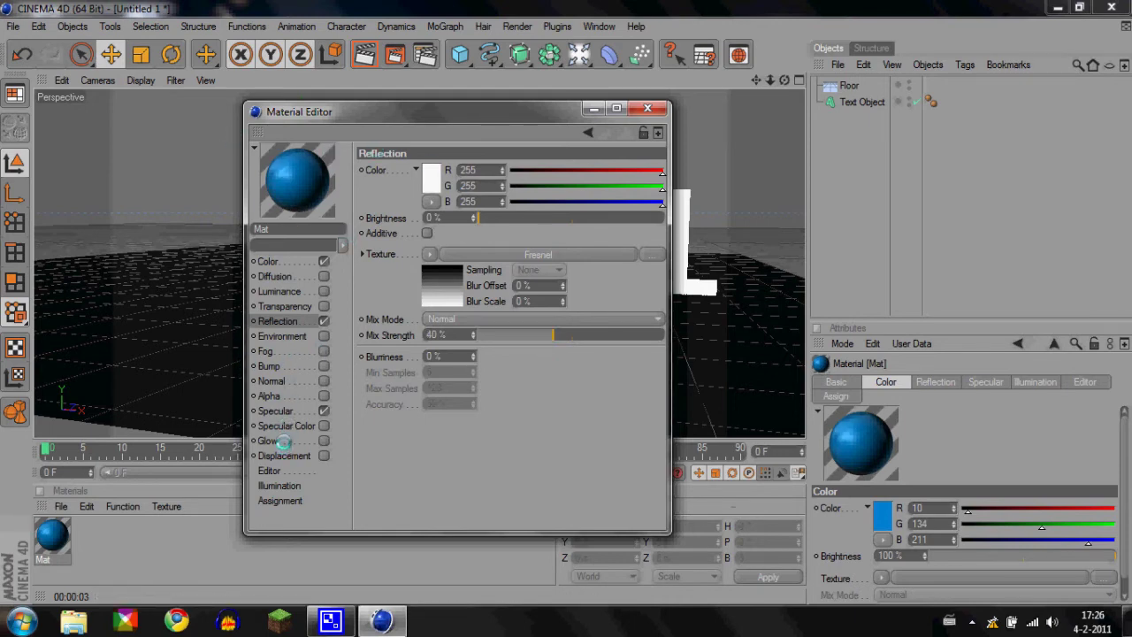
pyautogui.click(647, 108)
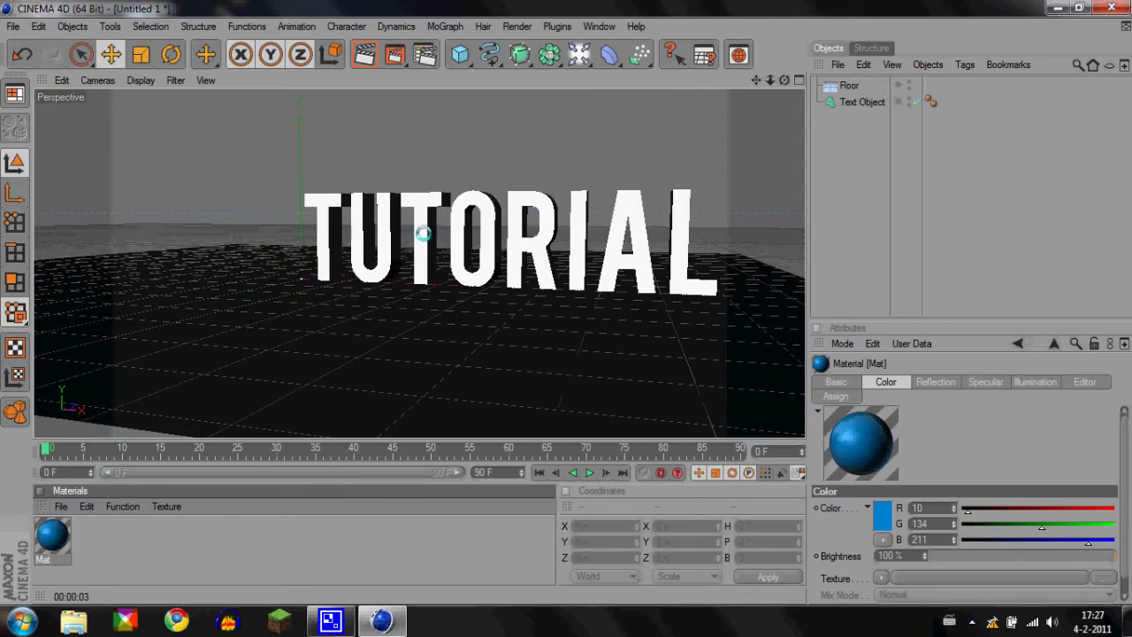
# Apply the blue material to the text object and preview the render of the perspective view.
pyautogui.moveTo(422, 211); pyautogui.dragTo(420, 219)
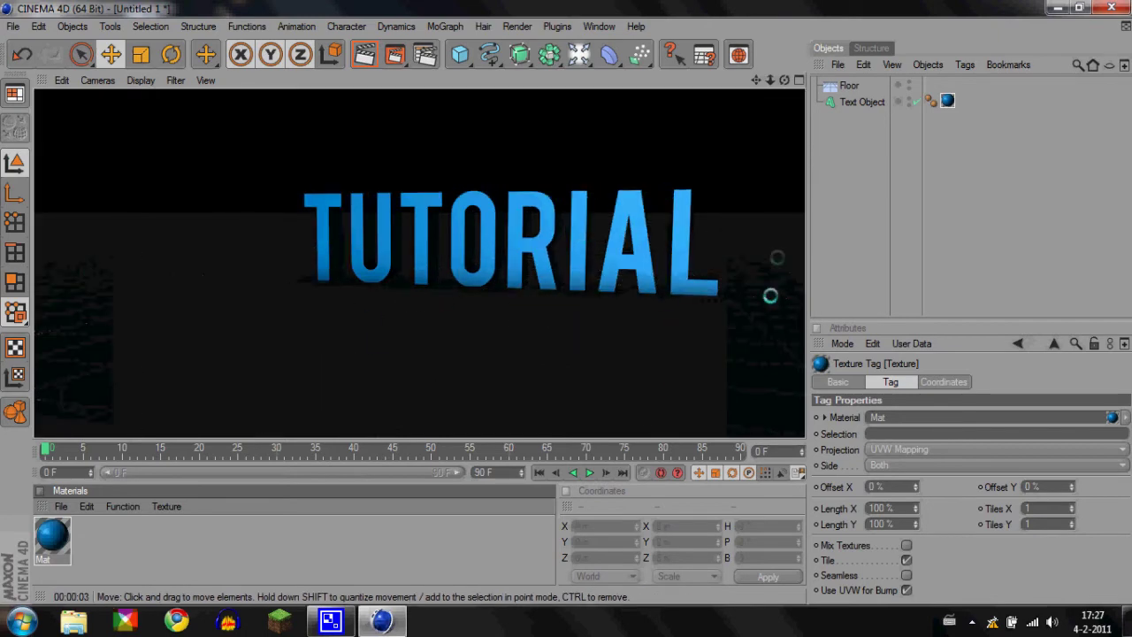
pyautogui.click(363, 526)
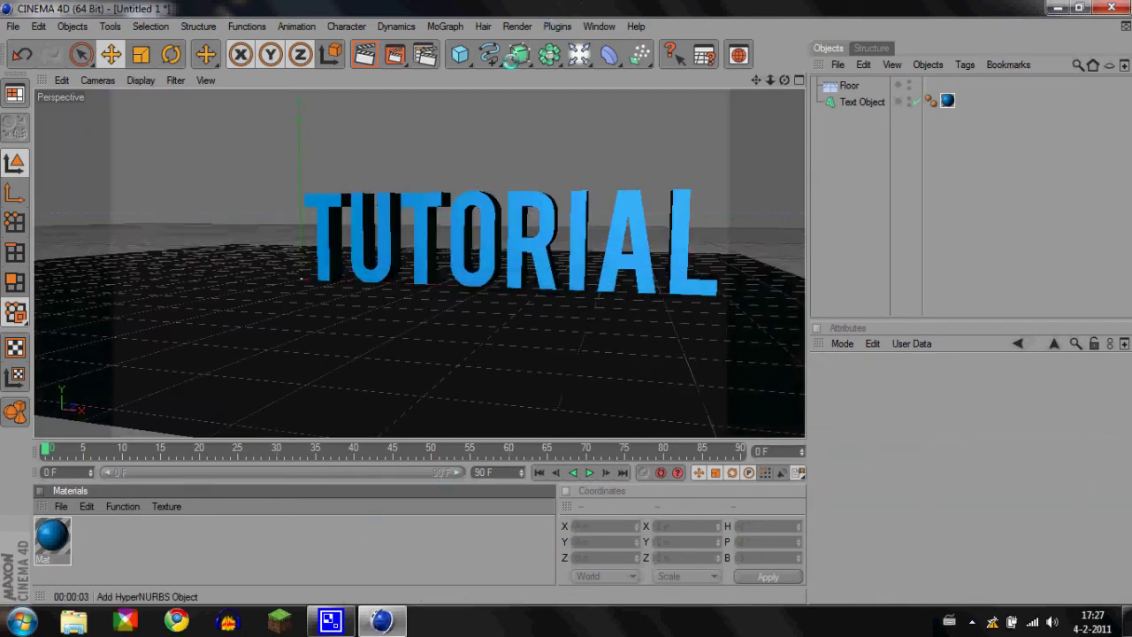
# Move the text object along its Z axis to about -2.7 m at frame 0 and deselect it.
pyautogui.click(875, 102)
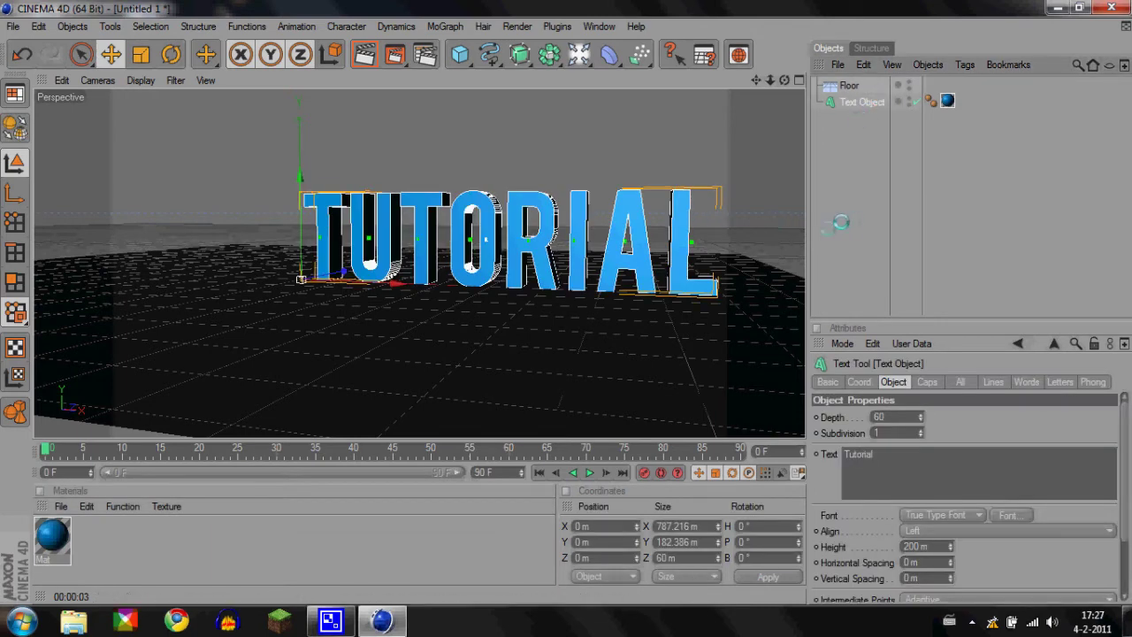
pyautogui.click(234, 529)
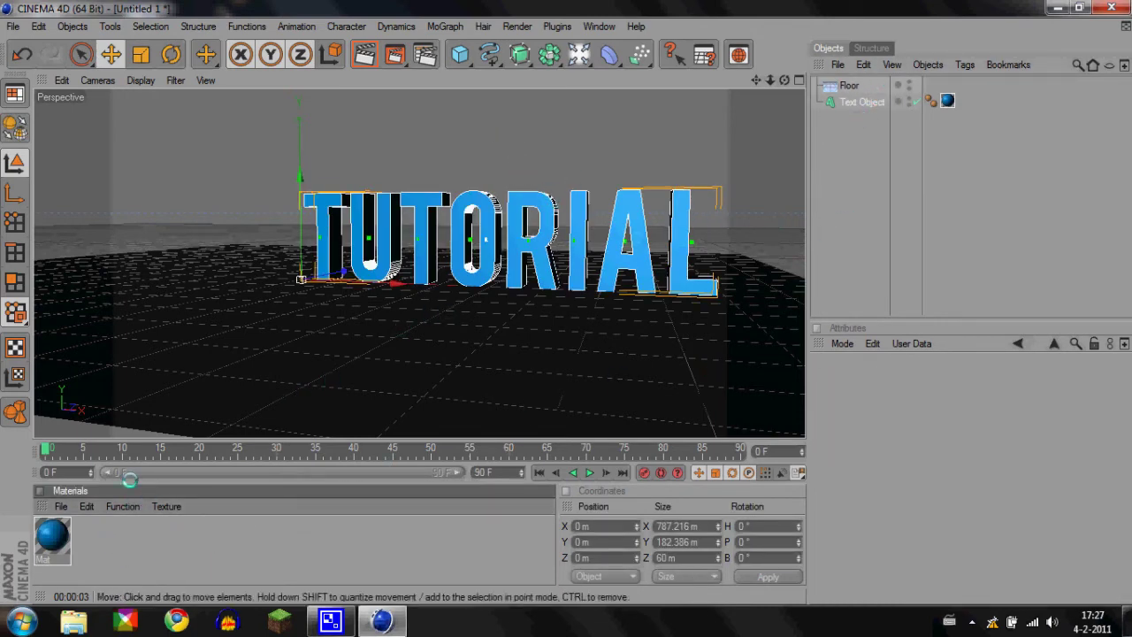
pyautogui.moveTo(55, 455); pyautogui.dragTo(2, 453)
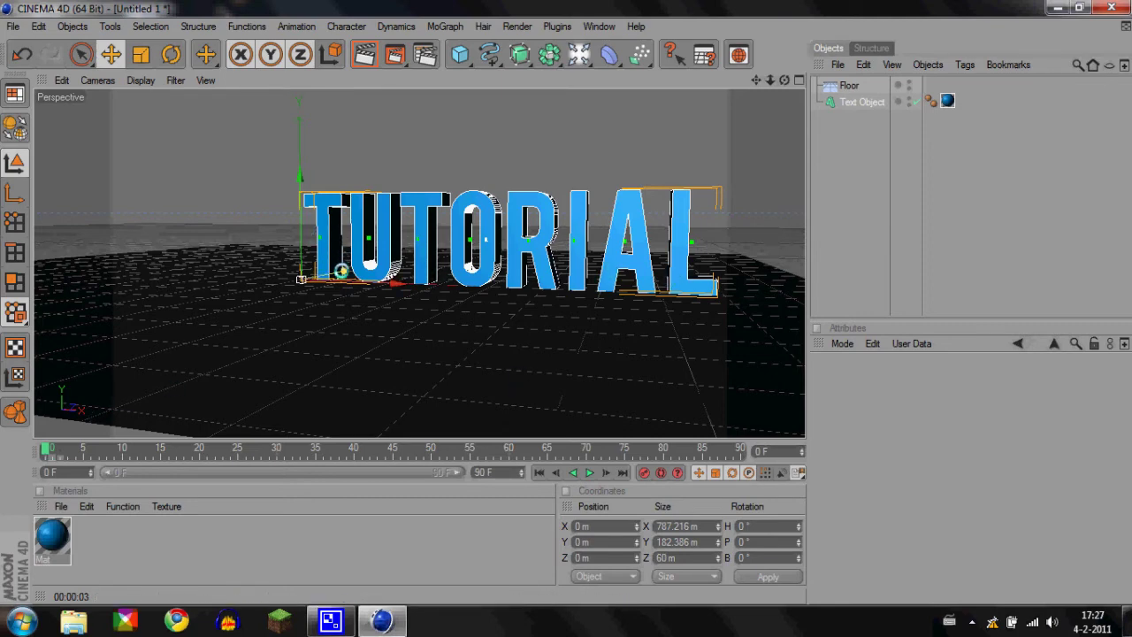
pyautogui.moveTo(341, 271); pyautogui.dragTo(565, 303)
pyautogui.moveTo(336, 272); pyautogui.dragTo(270, 286)
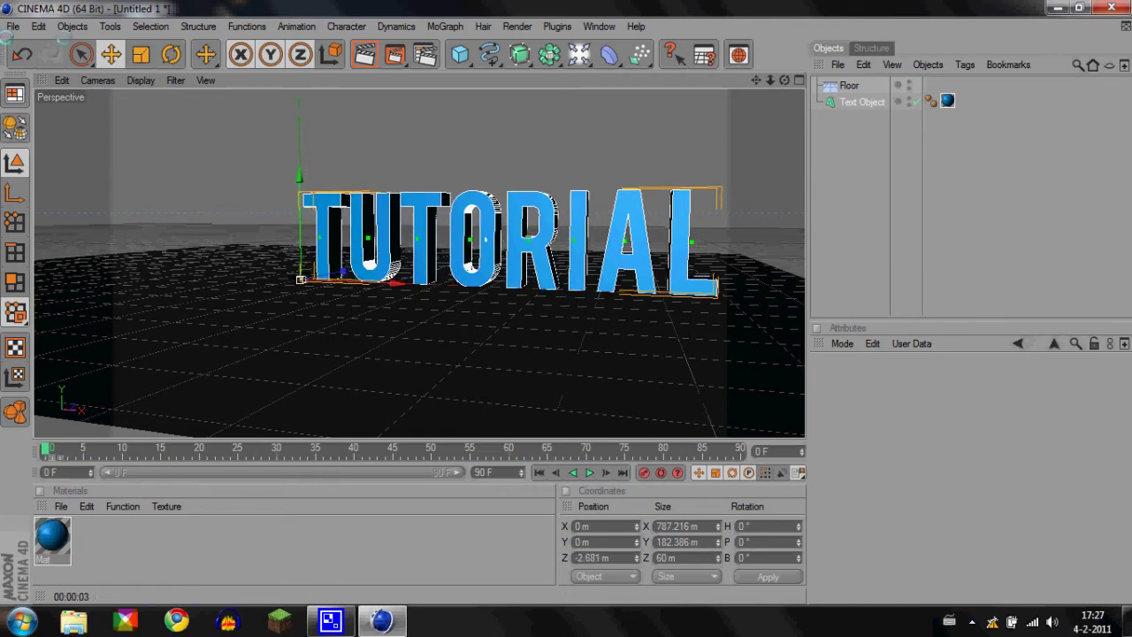
pyautogui.click(854, 142)
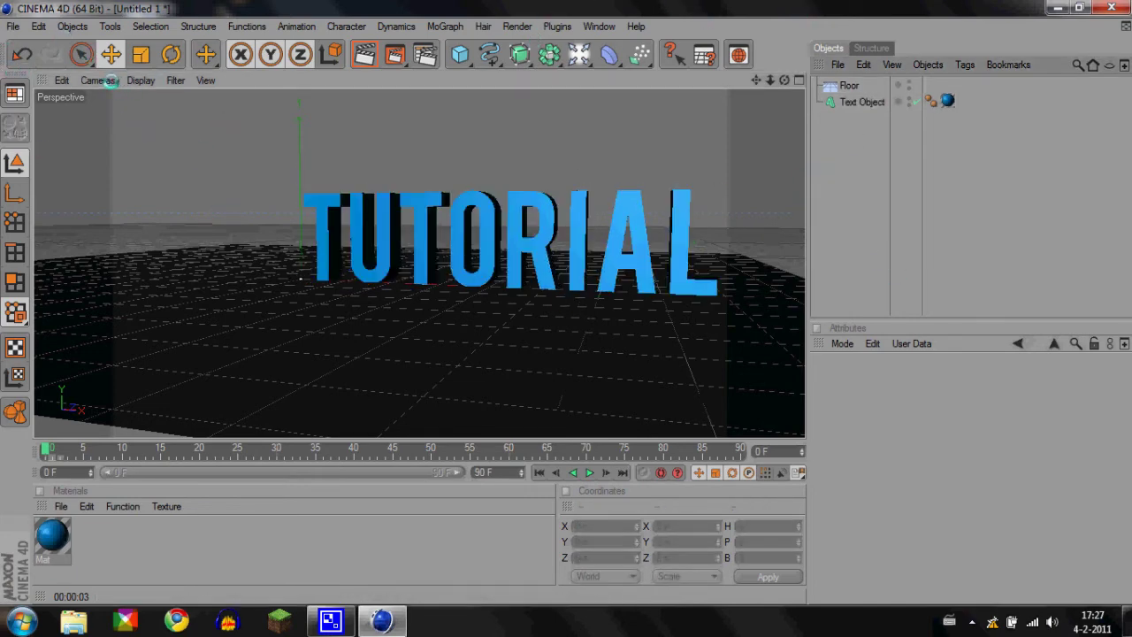
pyautogui.click(105, 81)
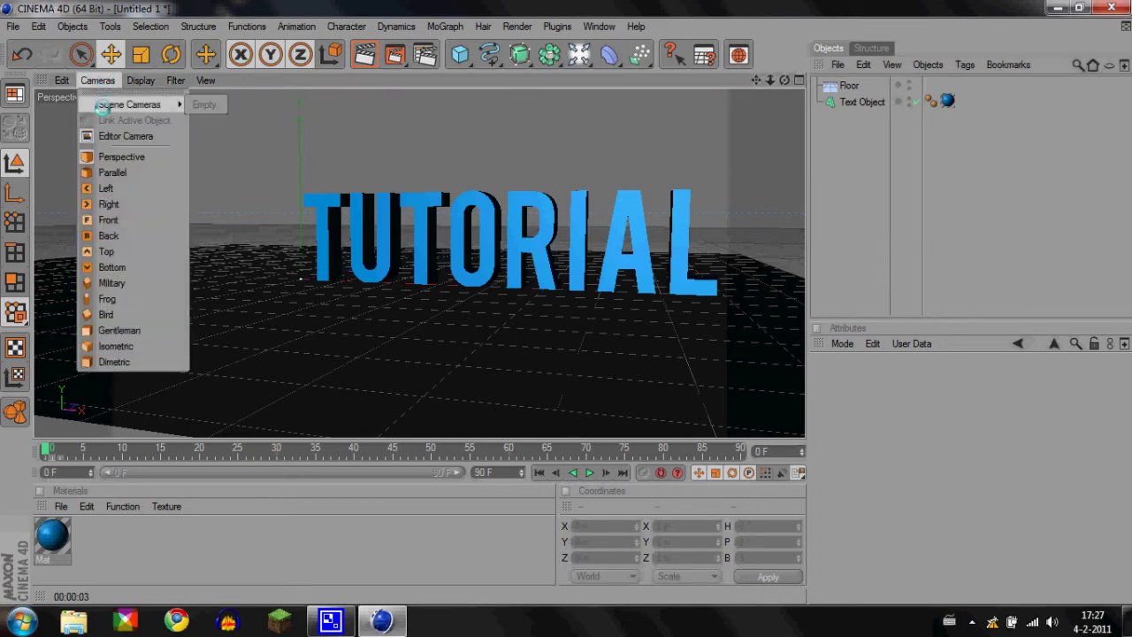
pyautogui.click(103, 107)
pyautogui.click(103, 81)
pyautogui.moveTo(152, 103)
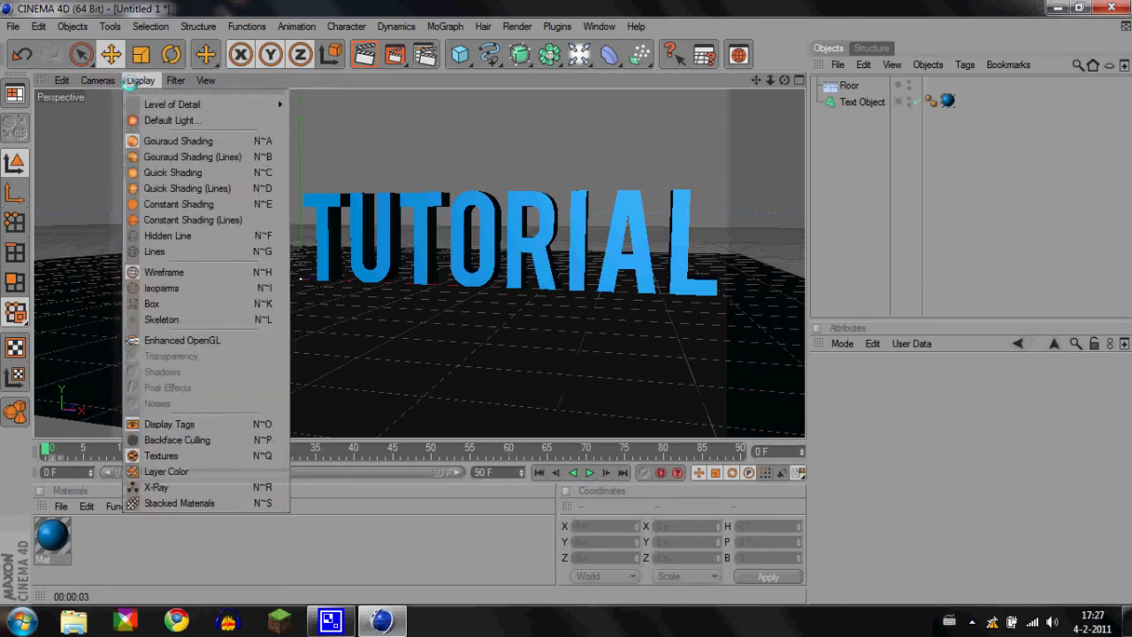
pyautogui.moveTo(76, 81)
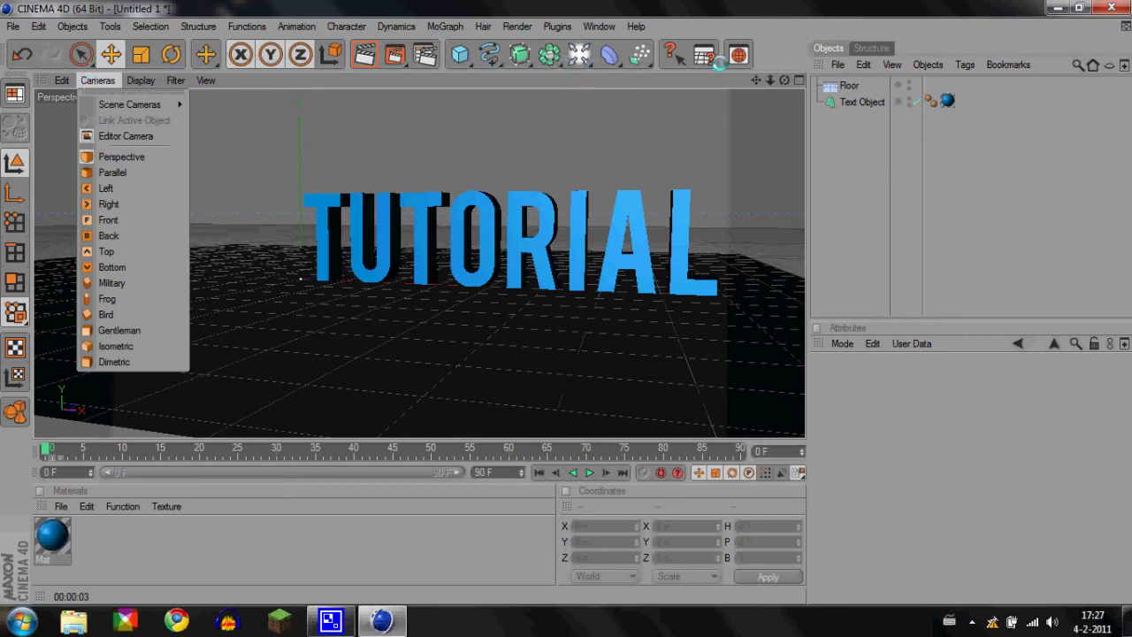
# Add a Camera object to the scene and make it the active scene camera for the perspective view.
pyautogui.click(580, 54)
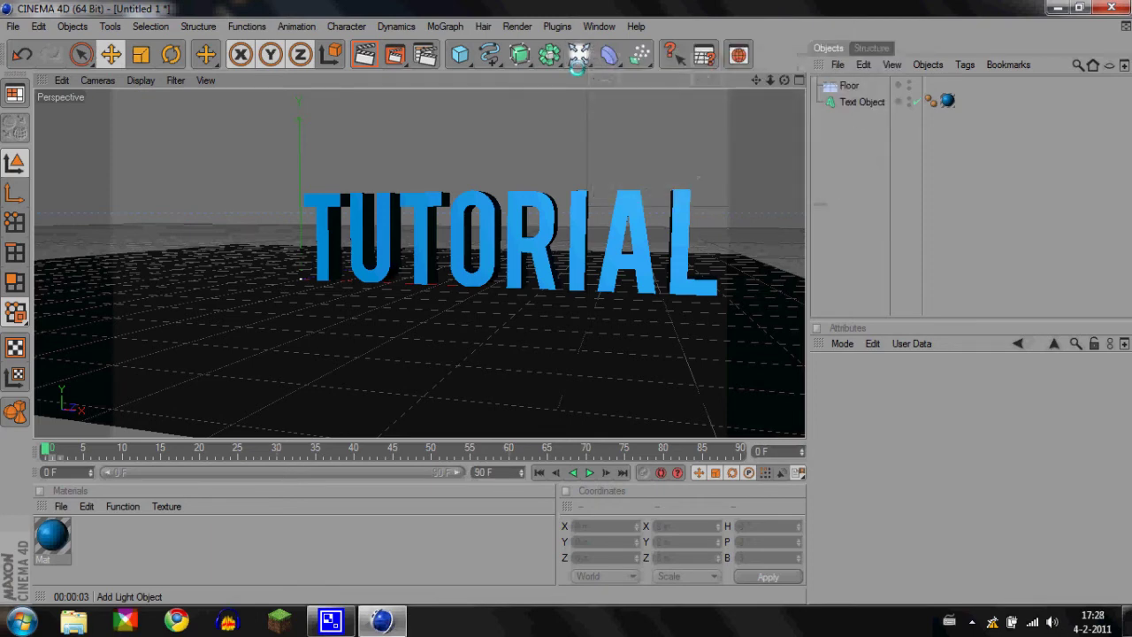
pyautogui.click(576, 58)
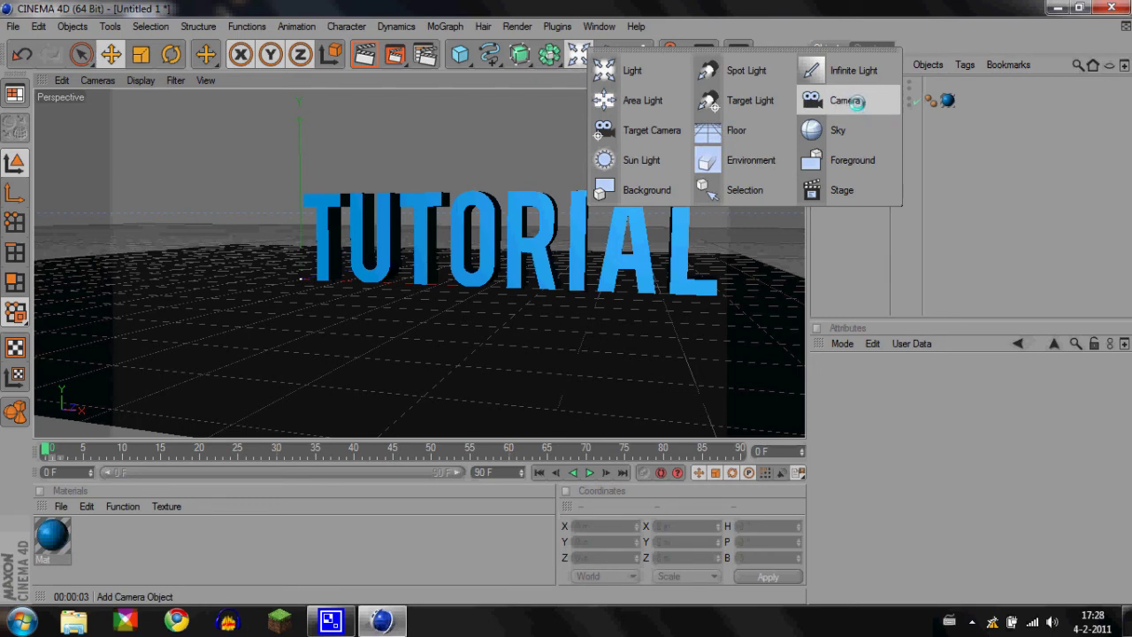
pyautogui.click(856, 101)
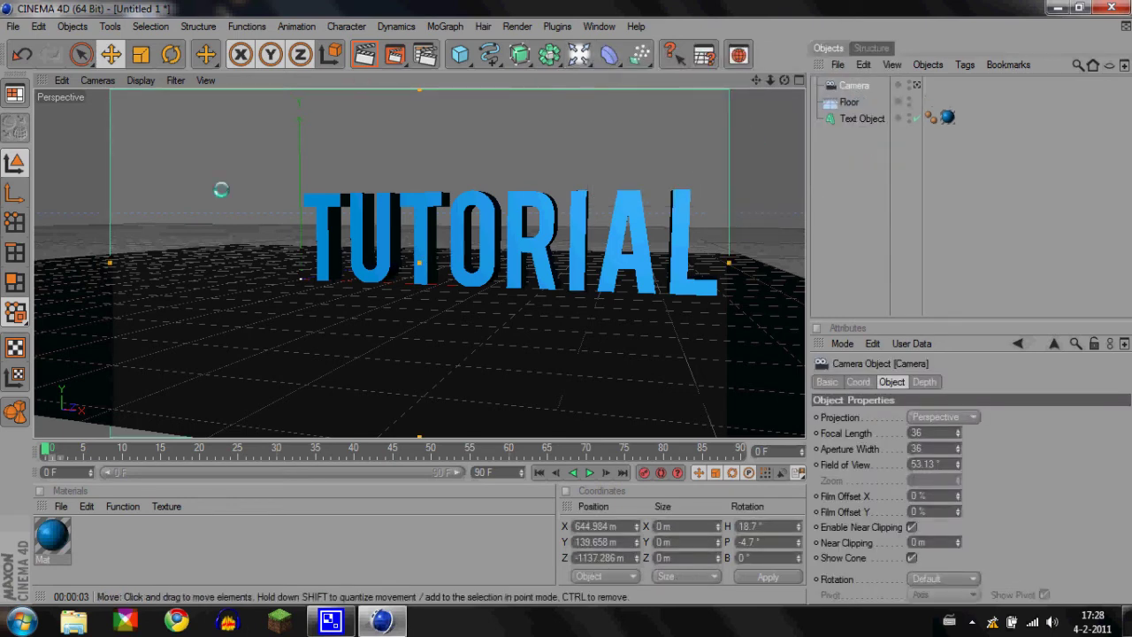
pyautogui.click(97, 80)
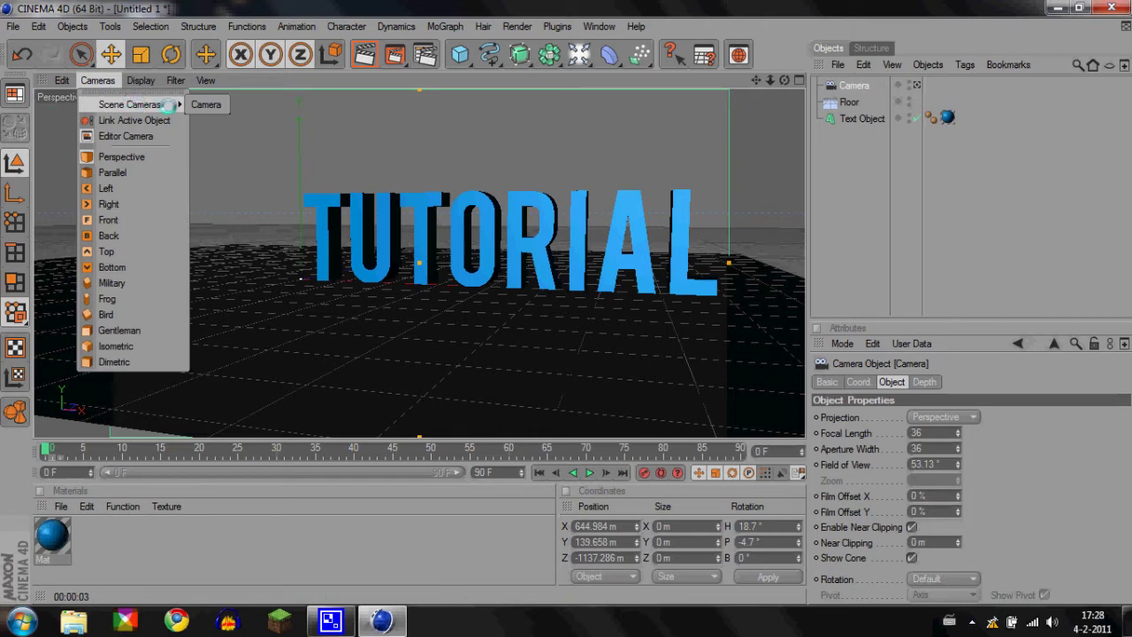
pyautogui.click(196, 105)
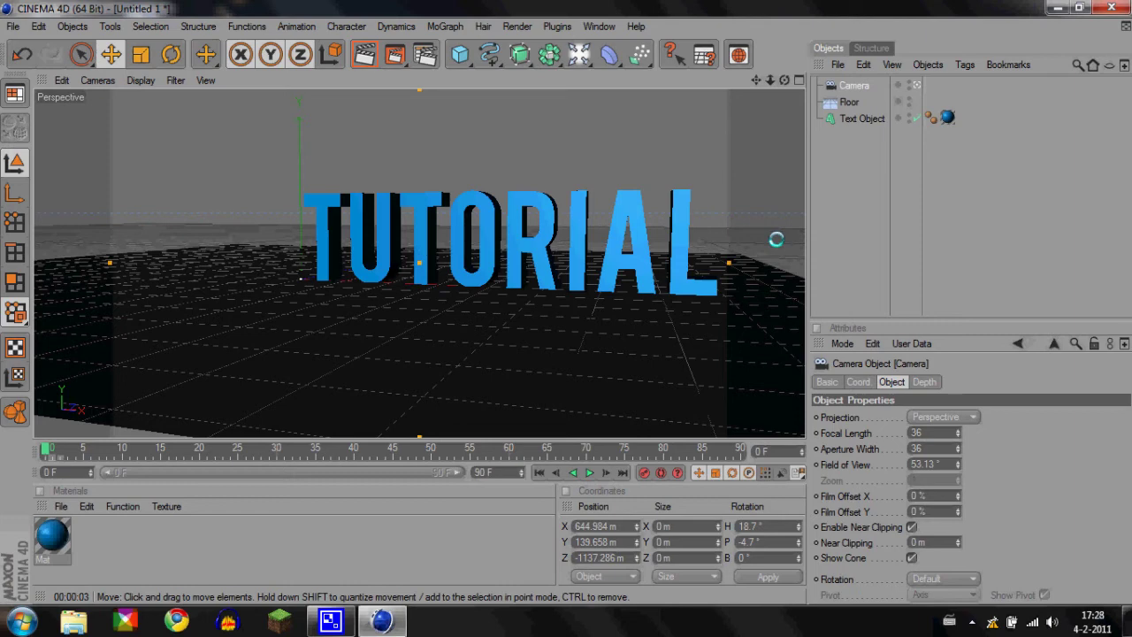
# Reposition the camera through its view to about X 1726 m, Y 142 m, Z -647 m at frame 0.
pyautogui.moveTo(91, 448); pyautogui.dragTo(5, 449)
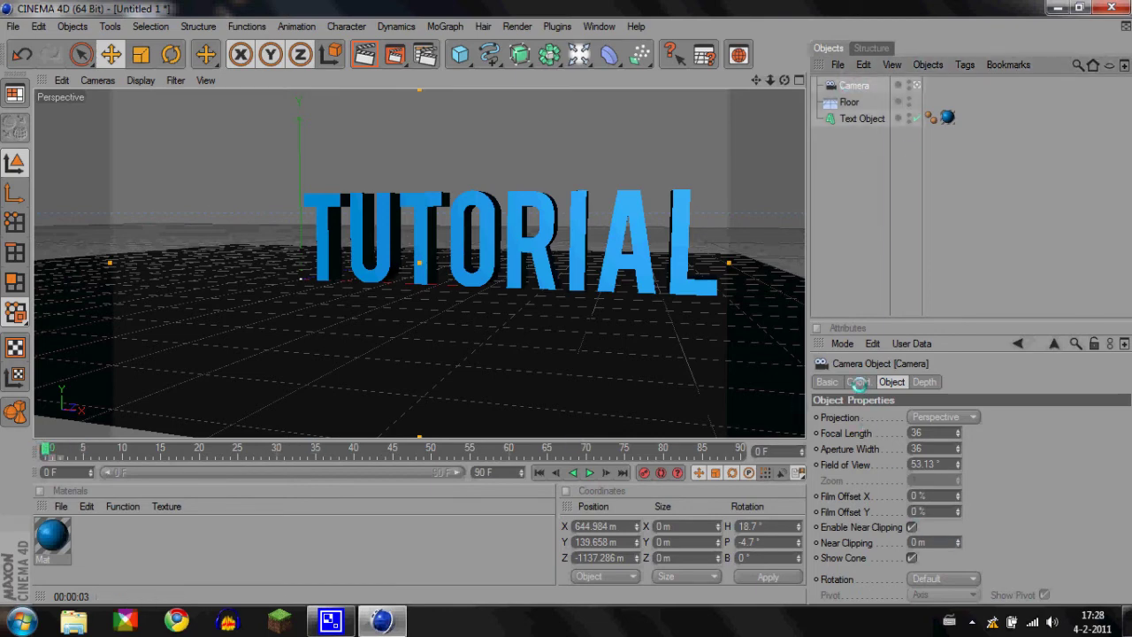
pyautogui.moveTo(756, 81); pyautogui.dragTo(565, 303)
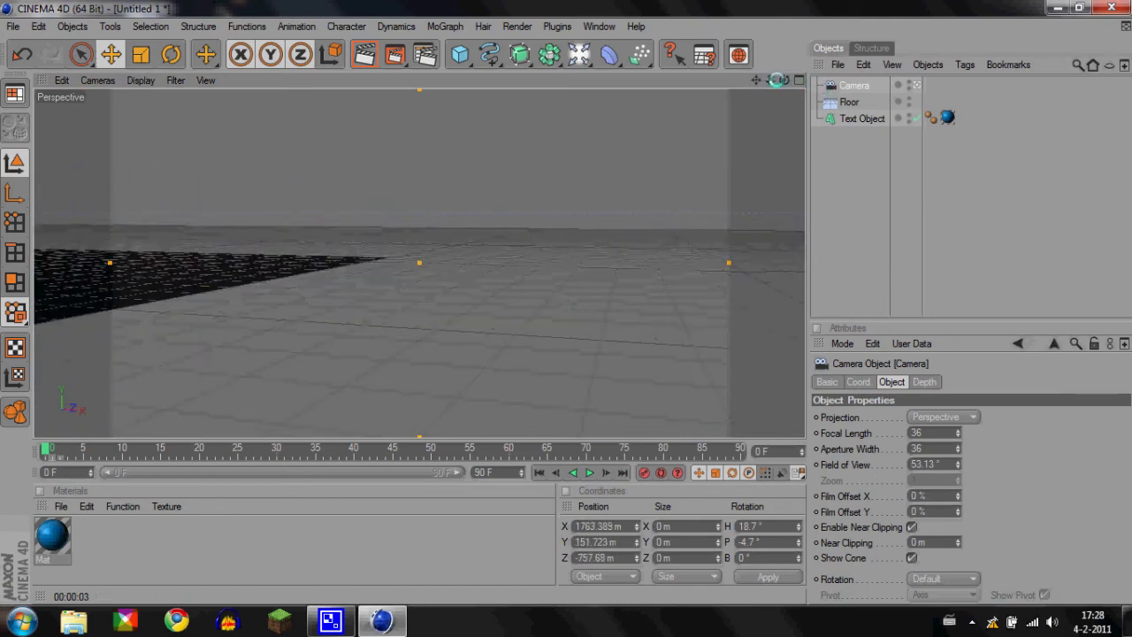
pyautogui.moveTo(772, 80); pyautogui.dragTo(565, 303)
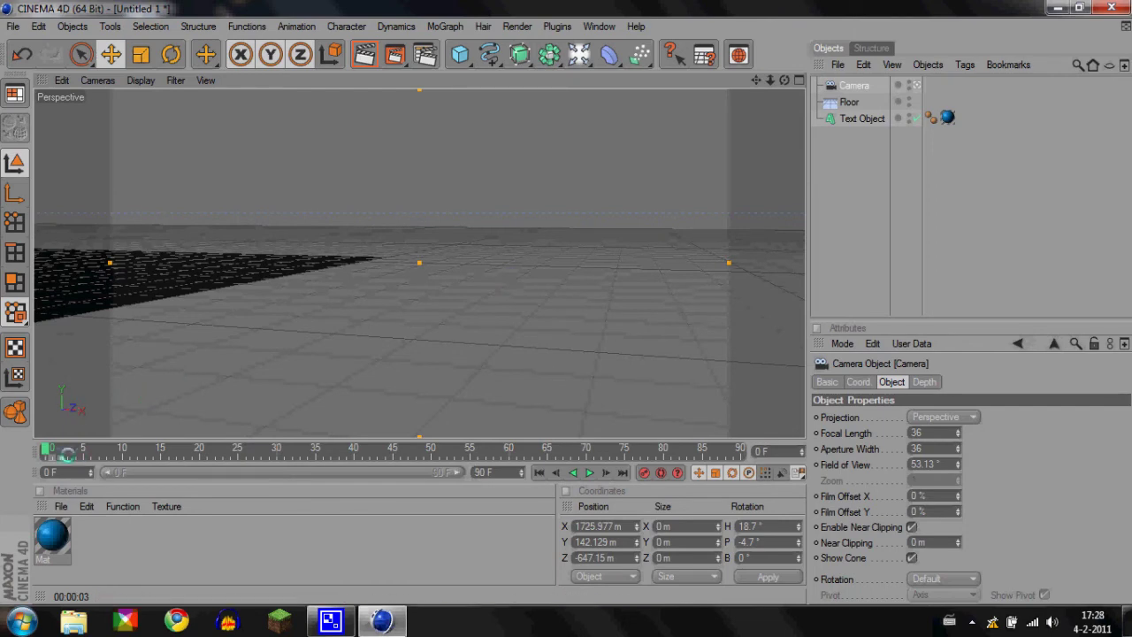
# At frame 30, try camera X positions of 800.977, 300.977, 100.977 and -90.977 m, and settle on -200.977 m.
pyautogui.moveTo(47, 451); pyautogui.dragTo(275, 447)
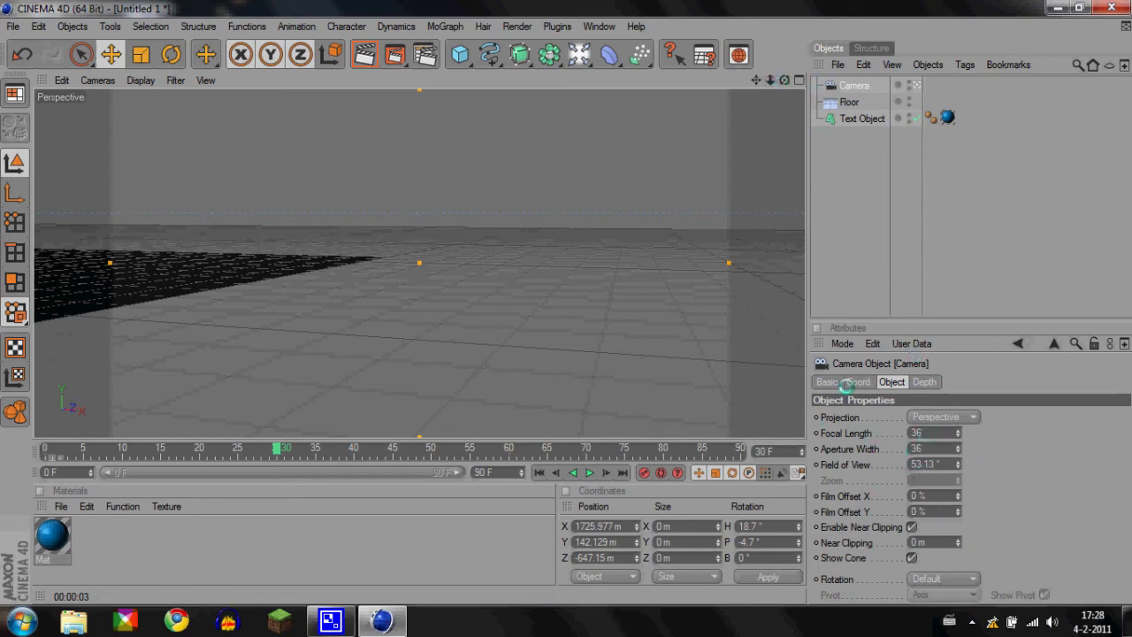
pyautogui.click(849, 382)
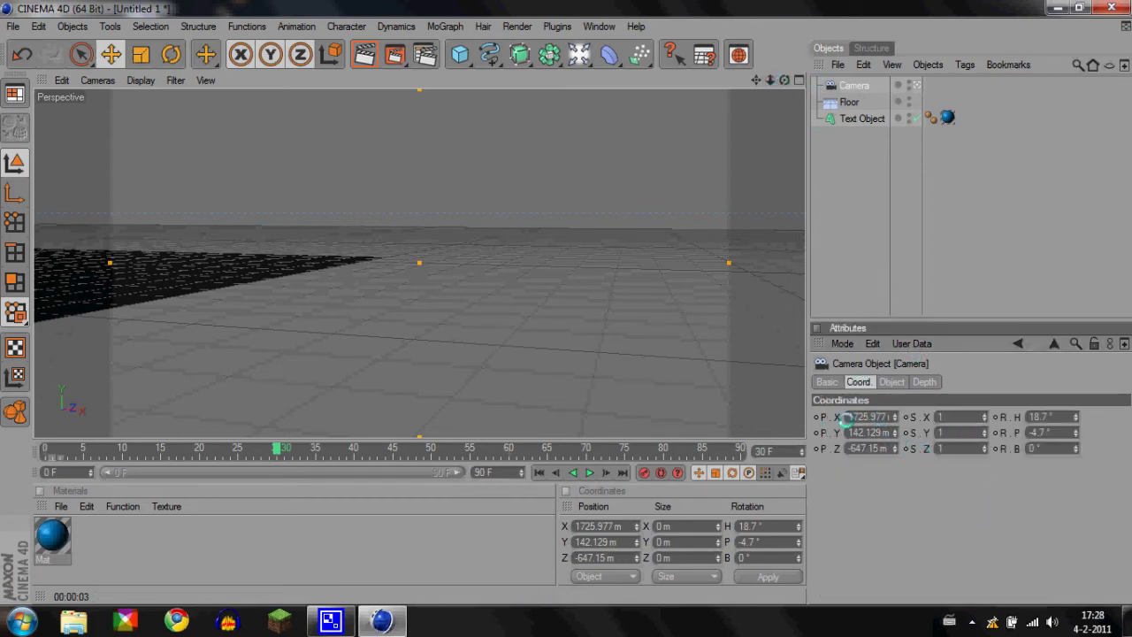
pyautogui.moveTo(849, 417); pyautogui.dragTo(869, 418)
pyautogui.press('Return')
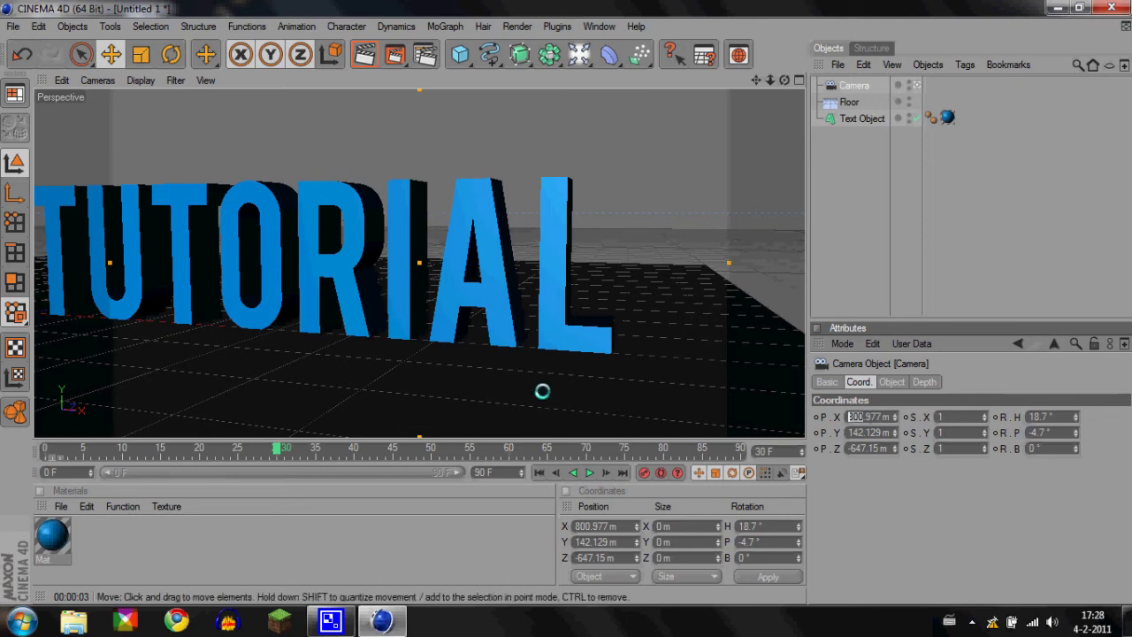
pyautogui.write('3')
pyautogui.press('Return')
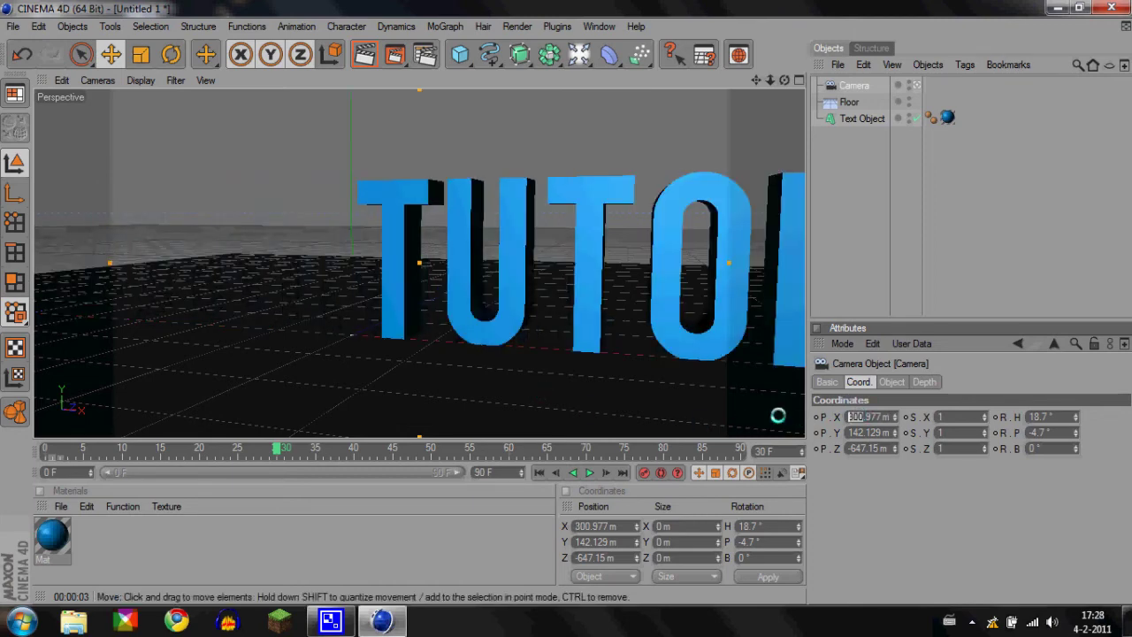
pyautogui.write('1')
pyautogui.press('Return')
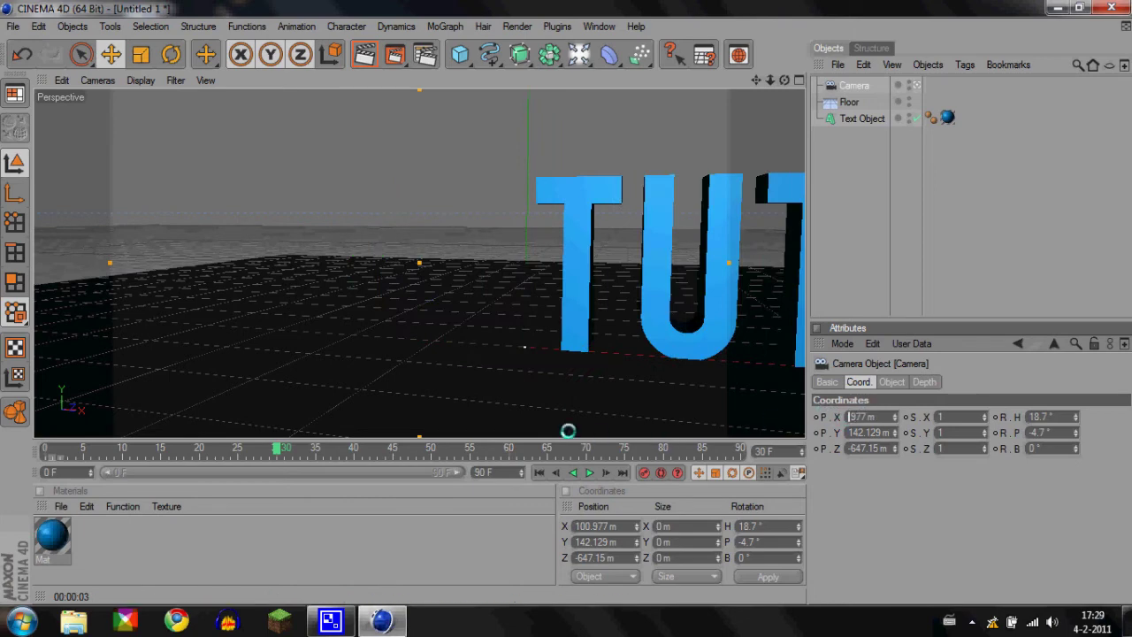
pyautogui.write('-90.')
pyautogui.press('Return')
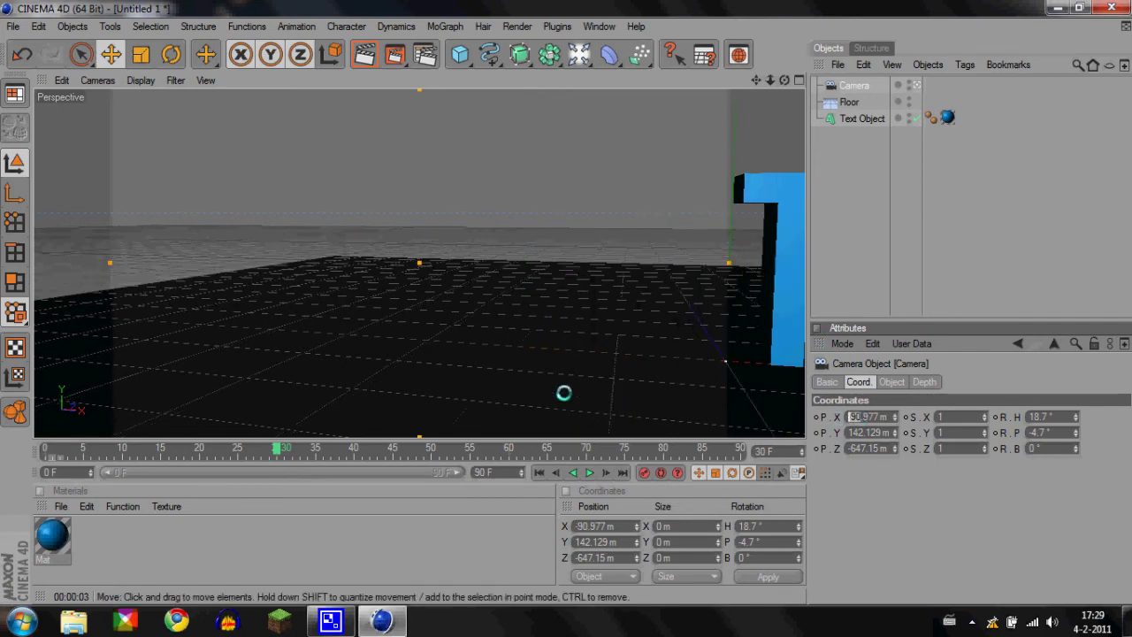
pyautogui.write('0')
pyautogui.press('Return')
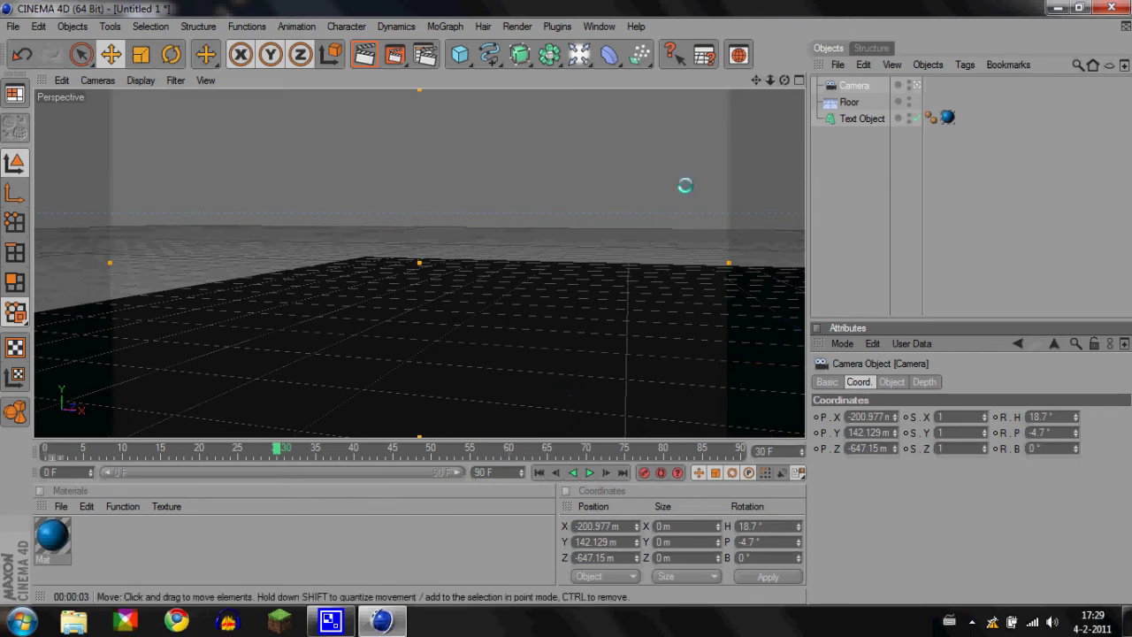
# Return the timeline from frame 30 to frame 0.
pyautogui.moveTo(278, 450)
pyautogui.mouseDown()
pyautogui.moveTo(106, 450)
pyautogui.moveTo(277, 449)
pyautogui.mouseUp()
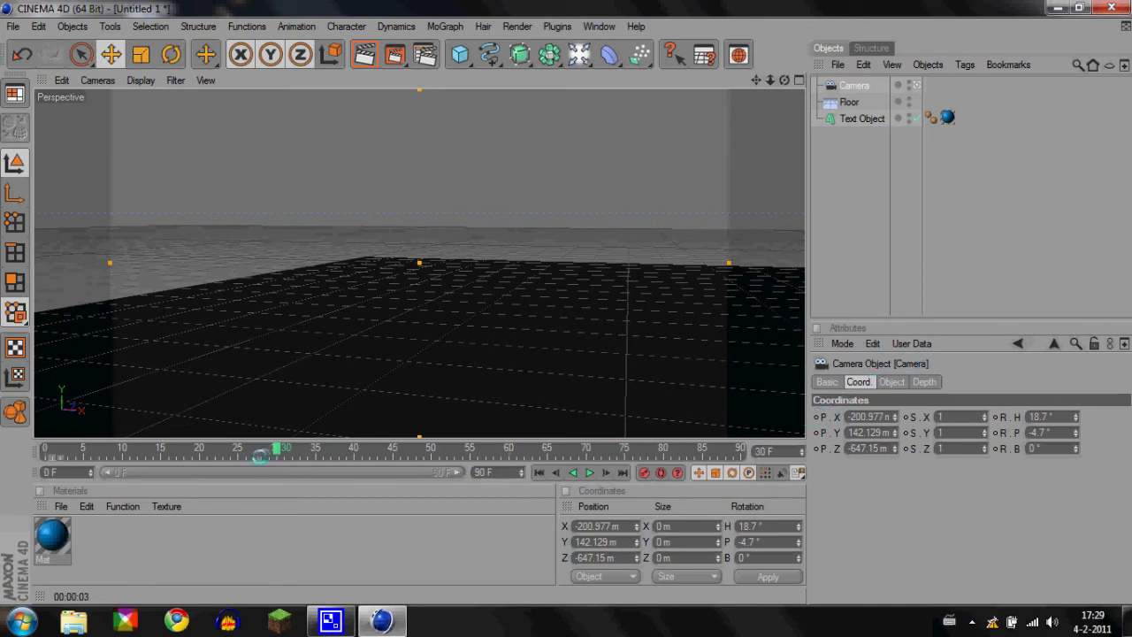
pyautogui.moveTo(276, 449); pyautogui.dragTo(46, 449)
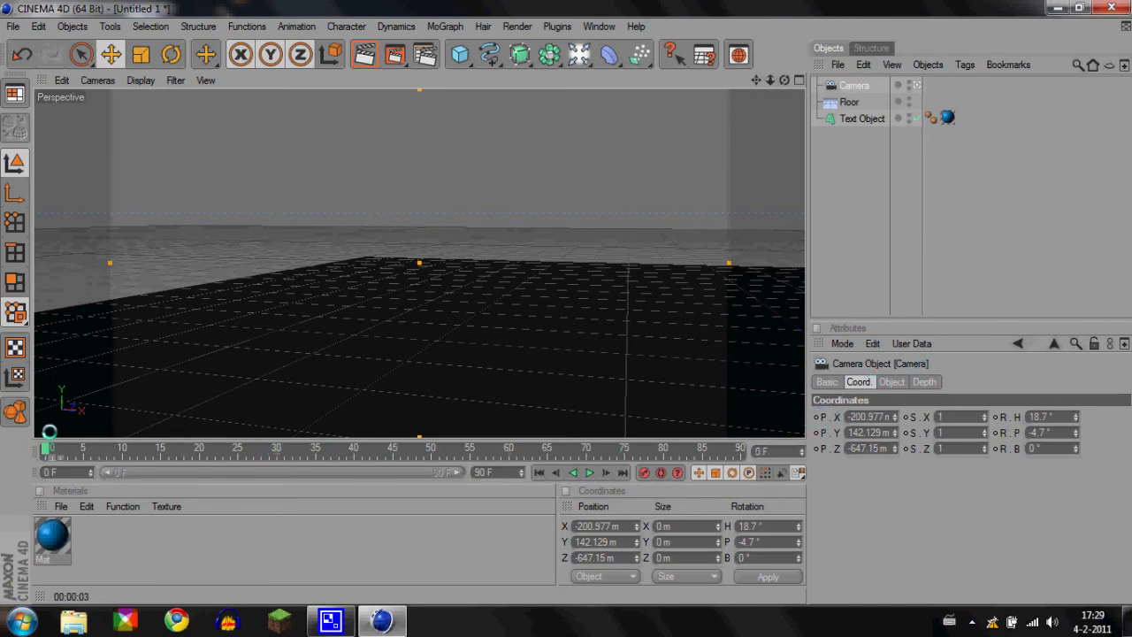
# Set the camera's X position to 1700 m at frame 0 and keyframe its X, Y and Z position.
pyautogui.doubleClick(853, 417)
pyautogui.write('1')
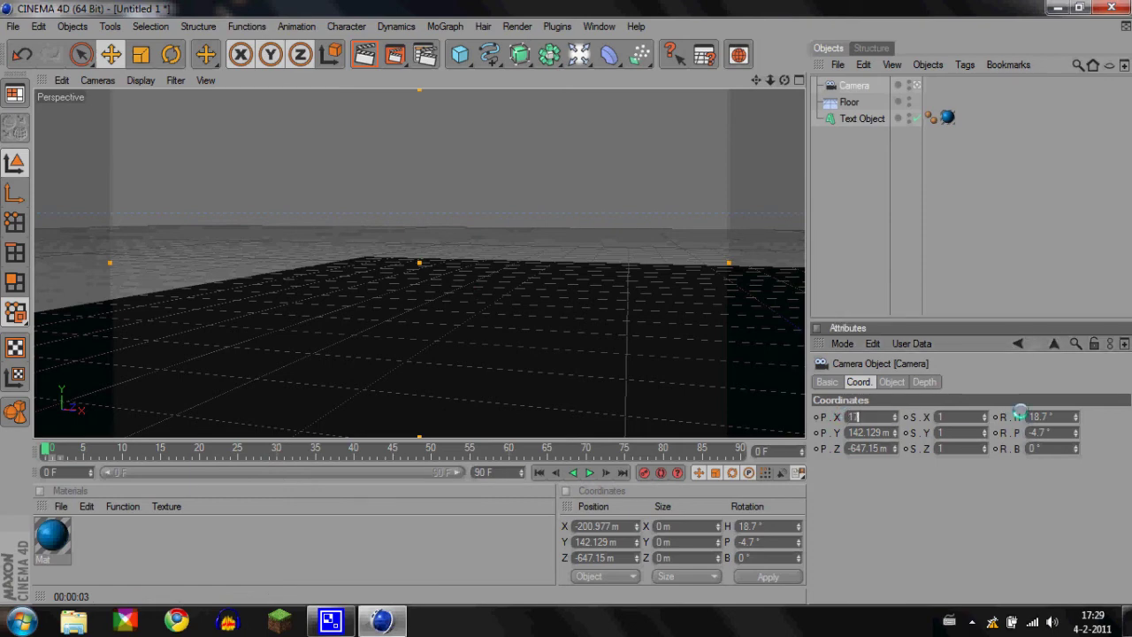
pyautogui.write('700')
pyautogui.press('Return')
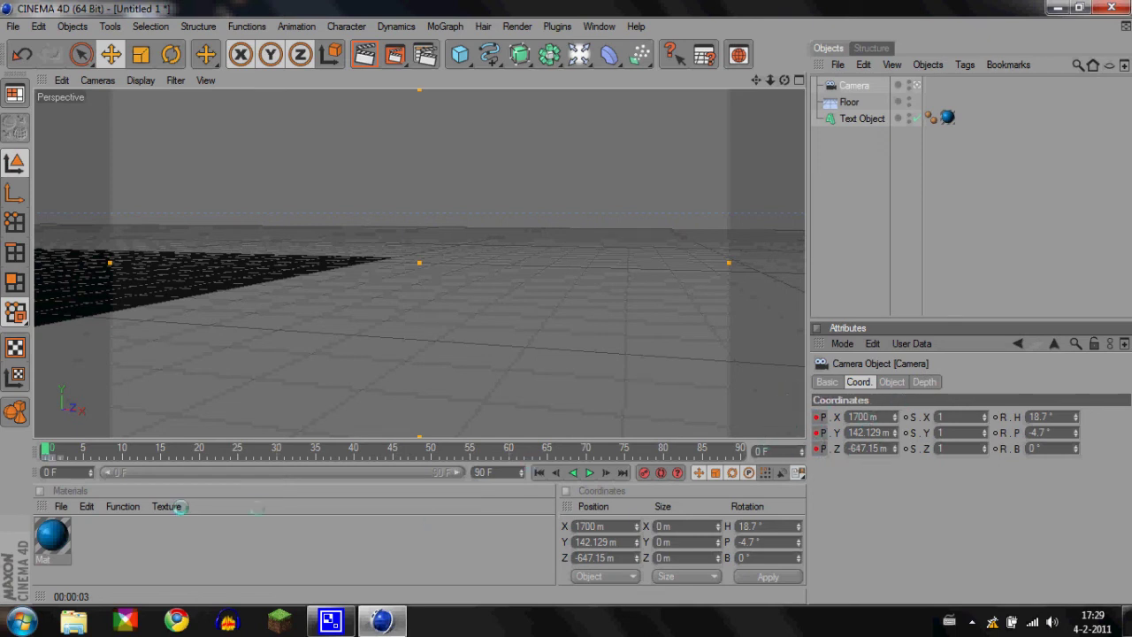
# At frame 30, try a camera X position of -100 m, settle on -200 m, and keyframe the camera's position.
pyautogui.moveTo(43, 449); pyautogui.dragTo(276, 449)
pyautogui.moveTo(886, 418); pyautogui.dragTo(666, 416)
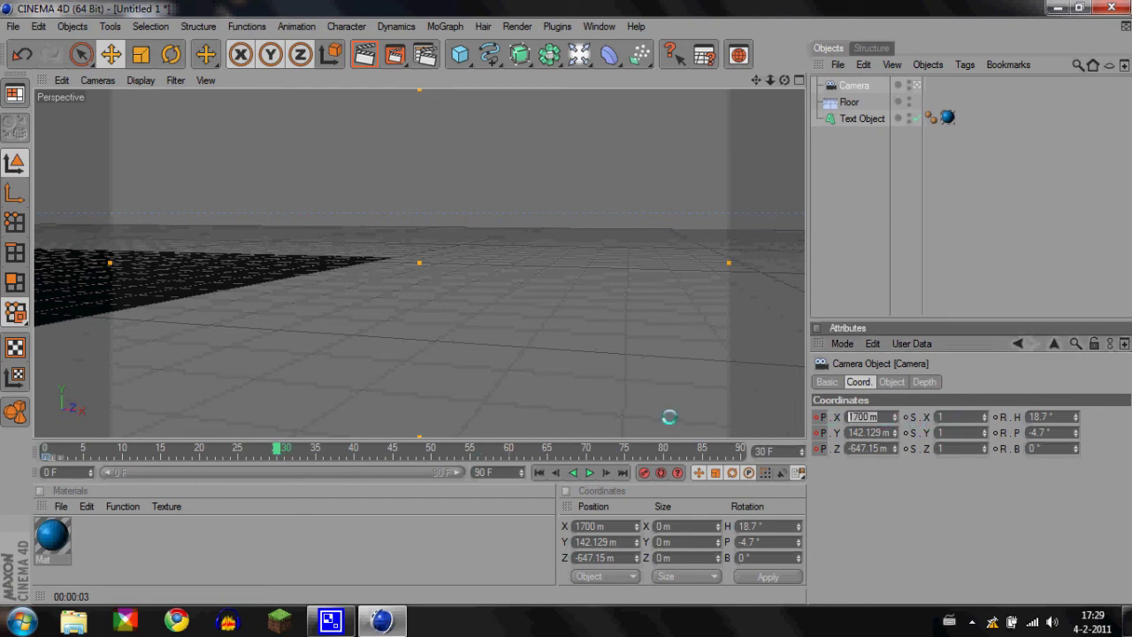
pyautogui.write('-')
pyautogui.write('-100')
pyautogui.press('Return')
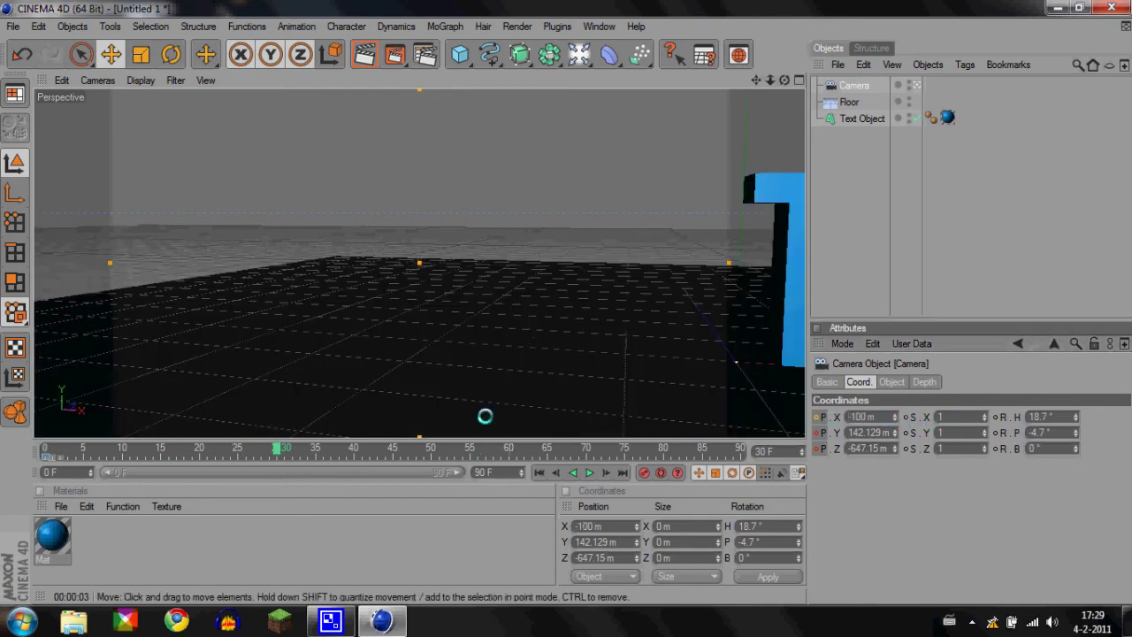
pyautogui.write('-200')
pyautogui.press('Return')
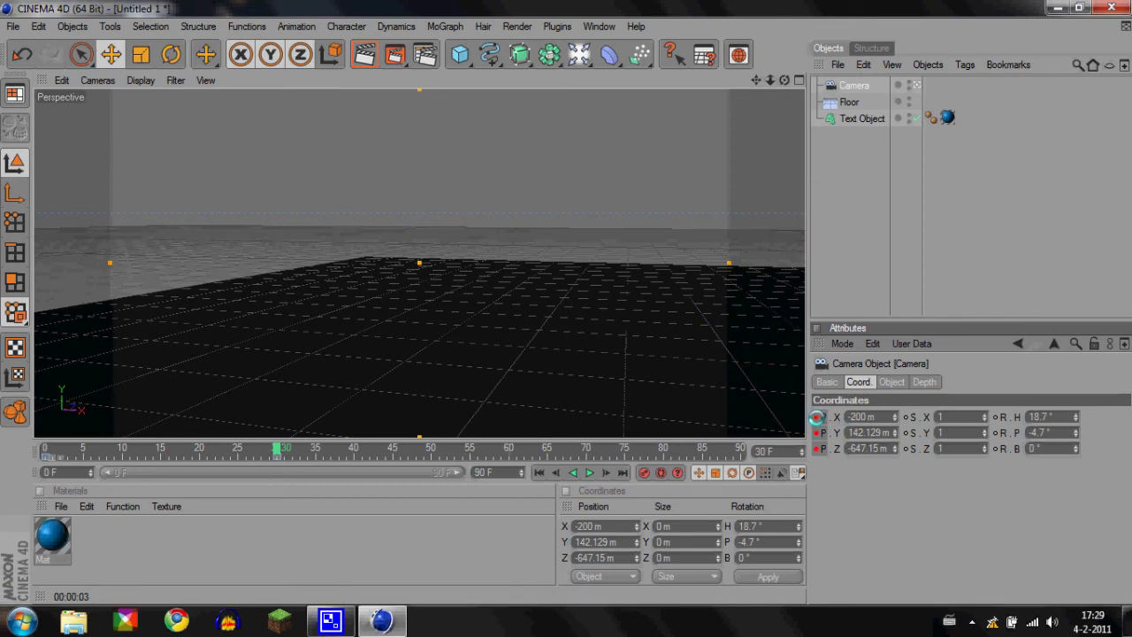
# Play the camera animation from frame 0 through the move ending at frame 30, and stop playback.
pyautogui.moveTo(277, 448); pyautogui.dragTo(45, 448)
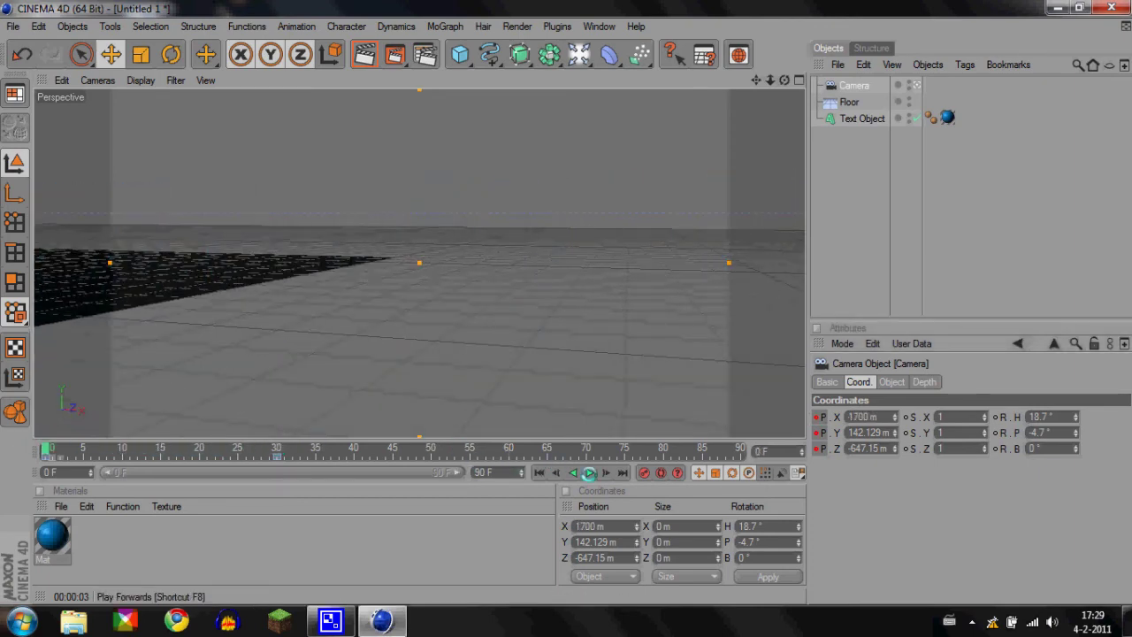
pyautogui.click(588, 473)
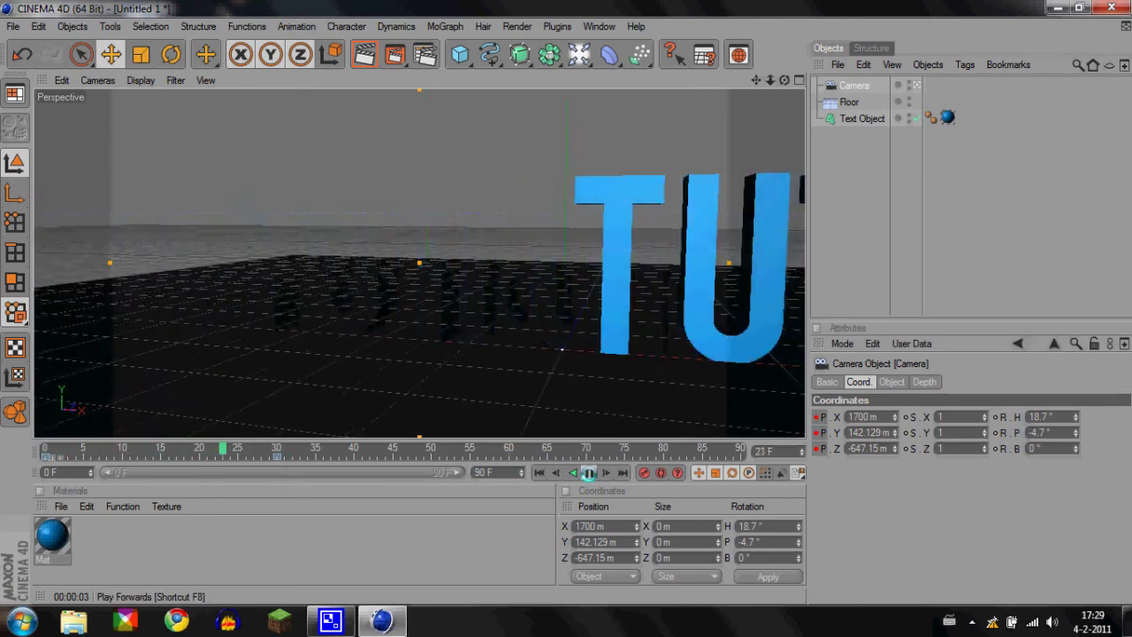
pyautogui.click(589, 474)
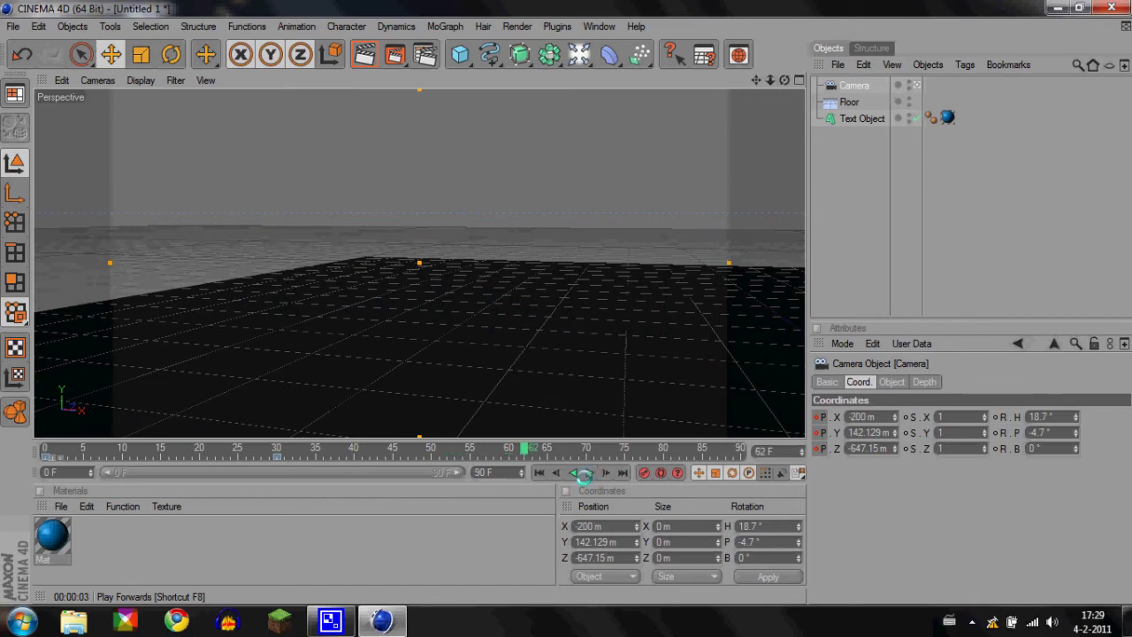
# At frame 50, set the camera's X position to 100 m and Z to about 219.85 m, and keyframe its position.
pyautogui.click(277, 448)
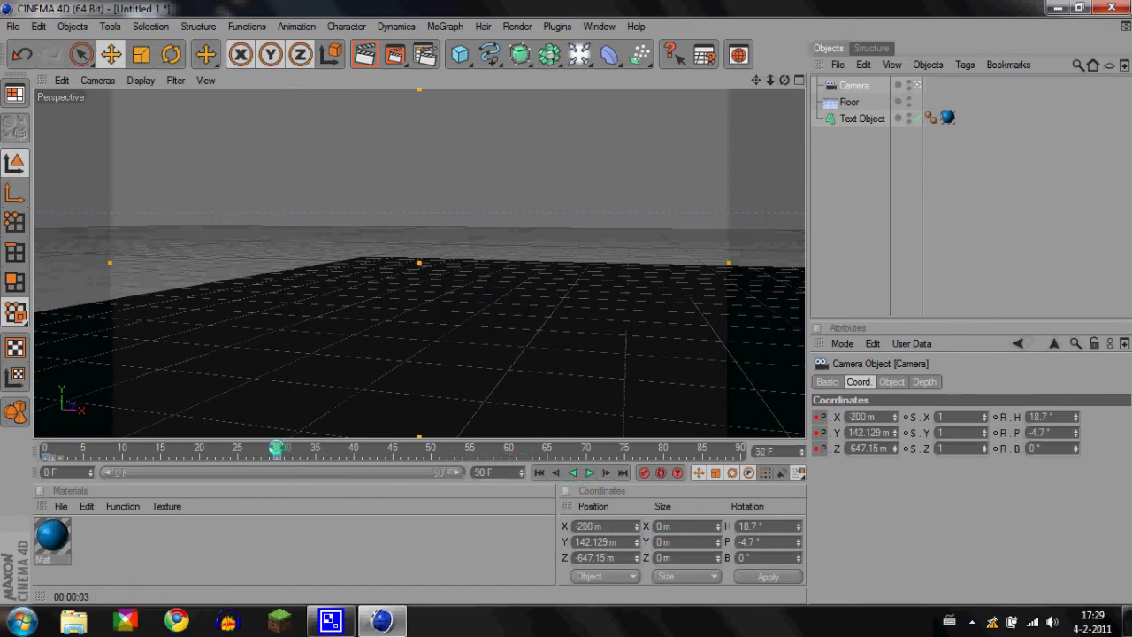
pyautogui.moveTo(392, 448); pyautogui.dragTo(429, 448)
pyautogui.moveTo(895, 449); pyautogui.dragTo(161, 392)
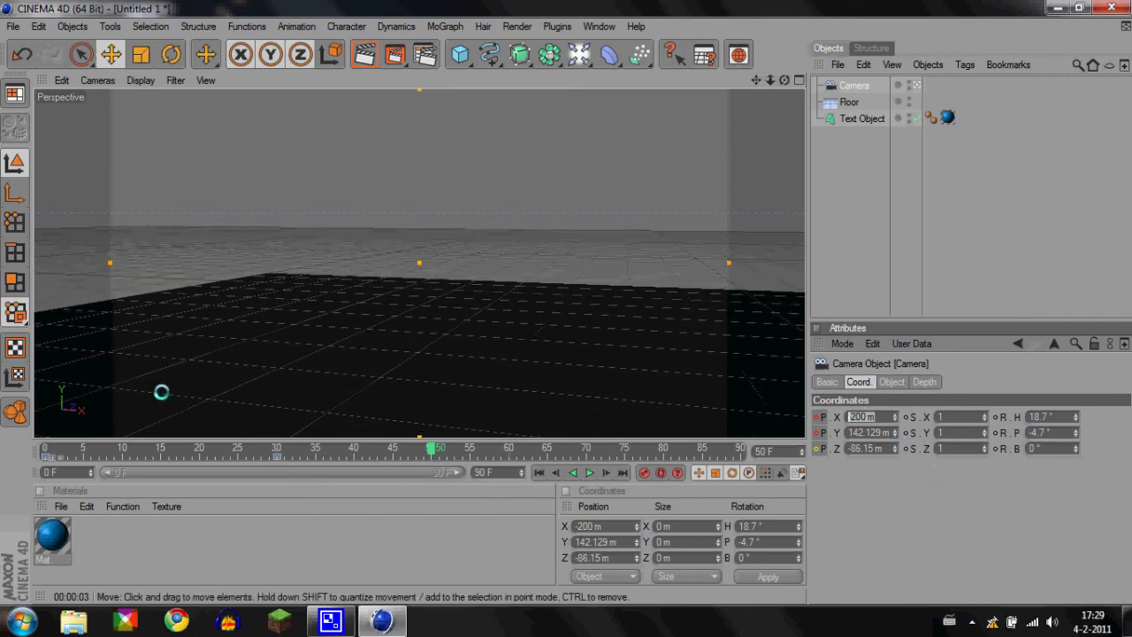
pyautogui.write('100')
pyautogui.press('Return')
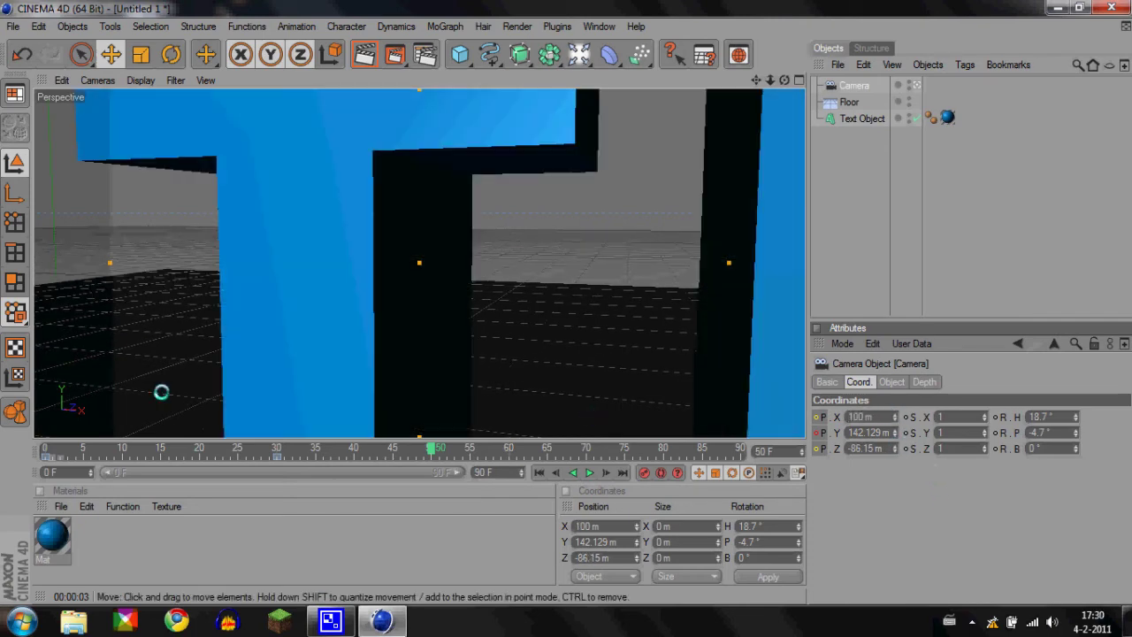
pyautogui.moveTo(898, 448); pyautogui.dragTo(874, 461)
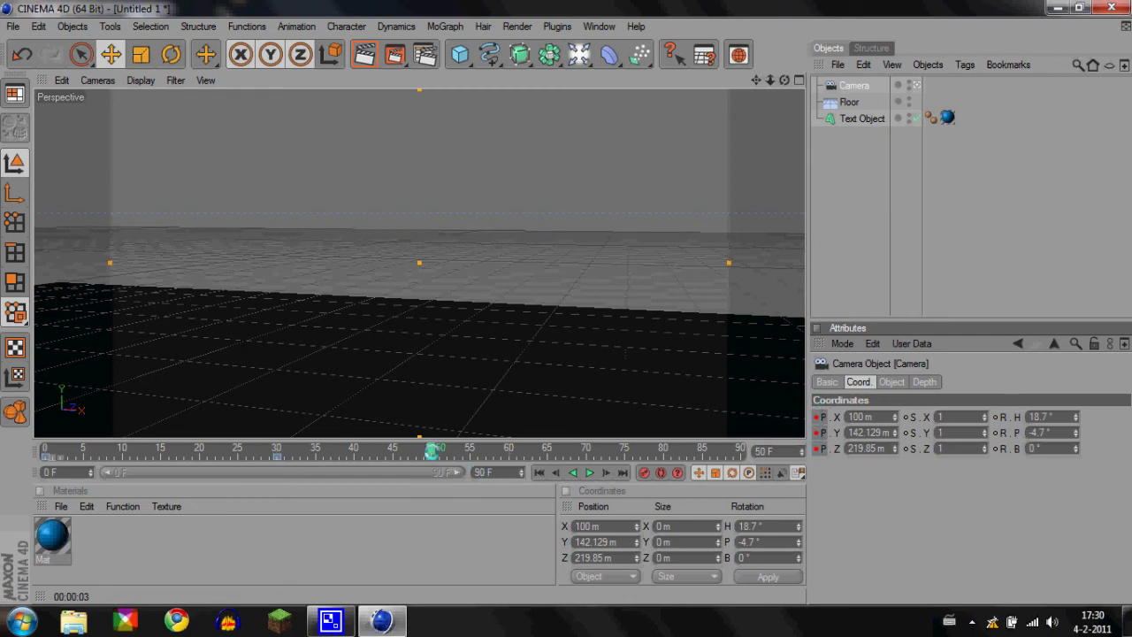
# Go to frame 80 and try camera Z positions of 100, 0, -200 and -400 m.
pyautogui.moveTo(432, 450); pyautogui.dragTo(663, 450)
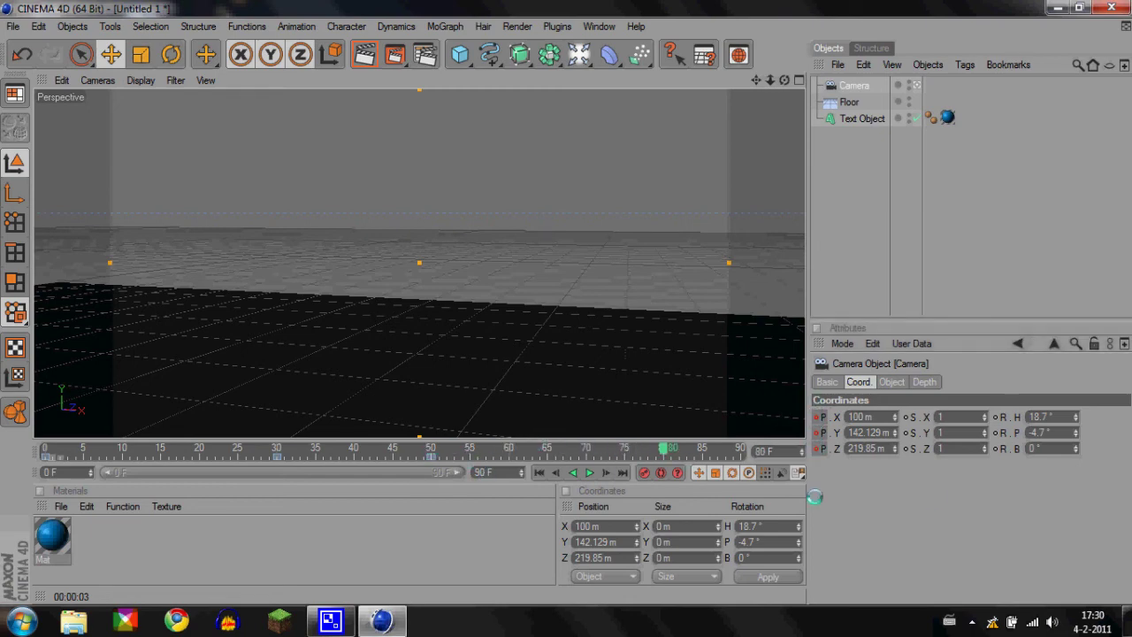
pyautogui.doubleClick(875, 448)
pyautogui.write('100')
pyautogui.press('Return')
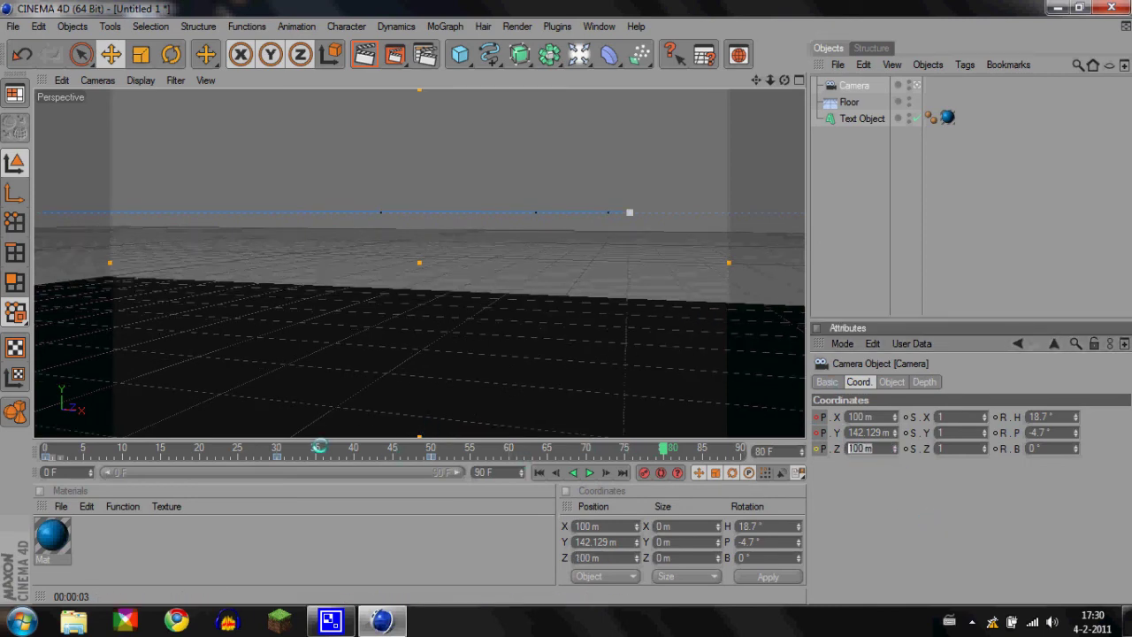
pyautogui.write('0')
pyautogui.press('Return')
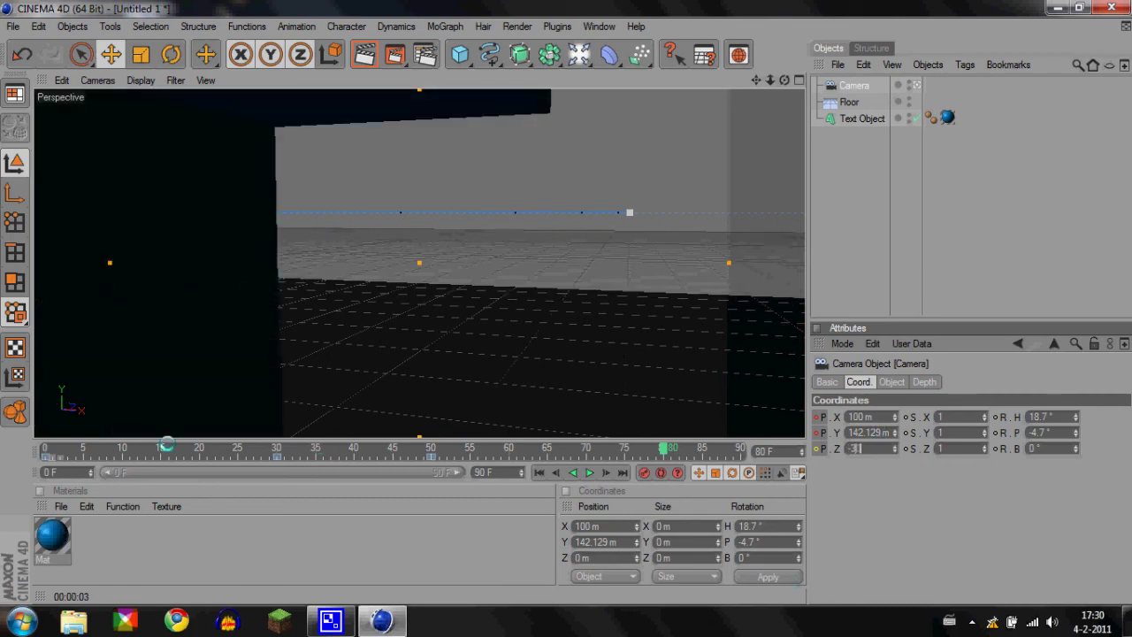
pyautogui.write('-200')
pyautogui.press('Return')
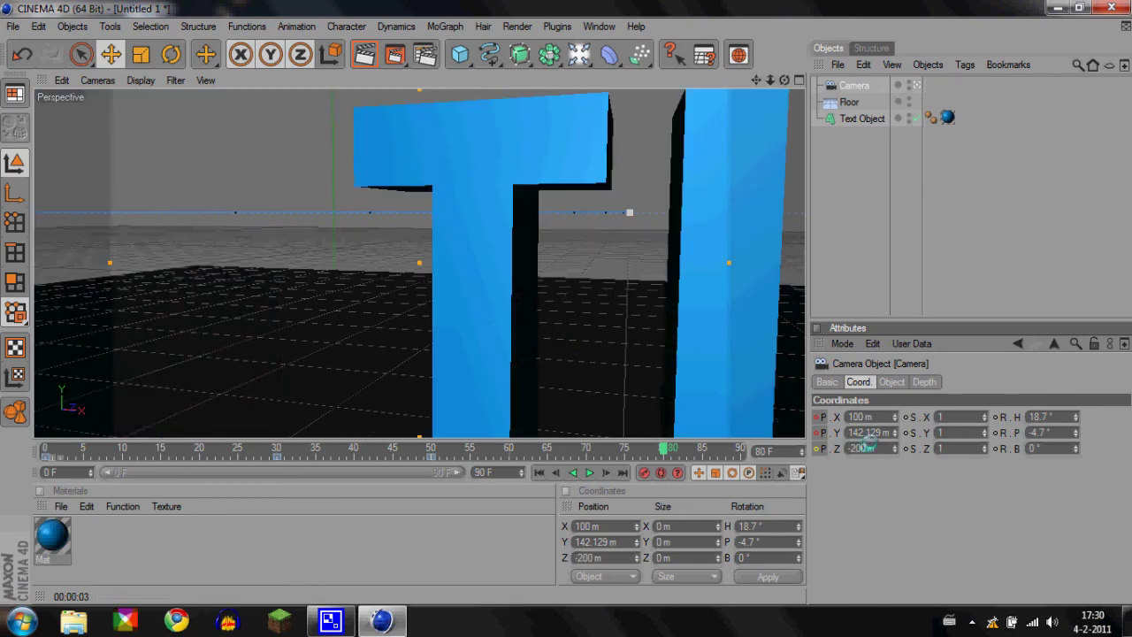
pyautogui.write('-400')
pyautogui.press('Return')
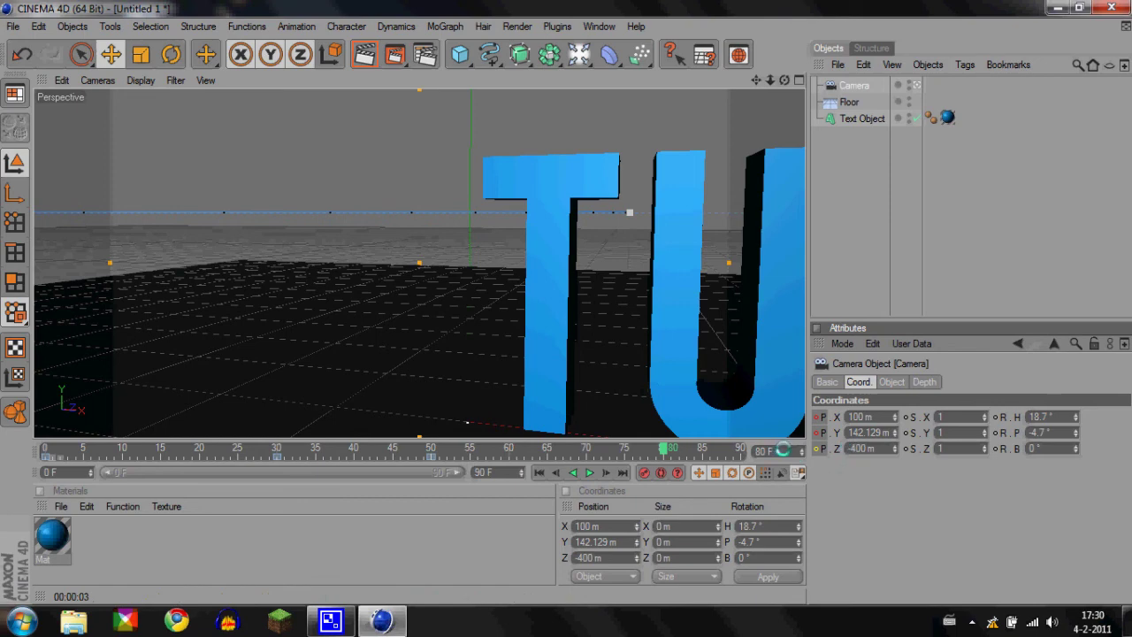
# Move the camera to about X 654 m, Y 169 m, Z -709 m to frame the whole text, and keyframe its position at frame 80.
pyautogui.click(859, 416)
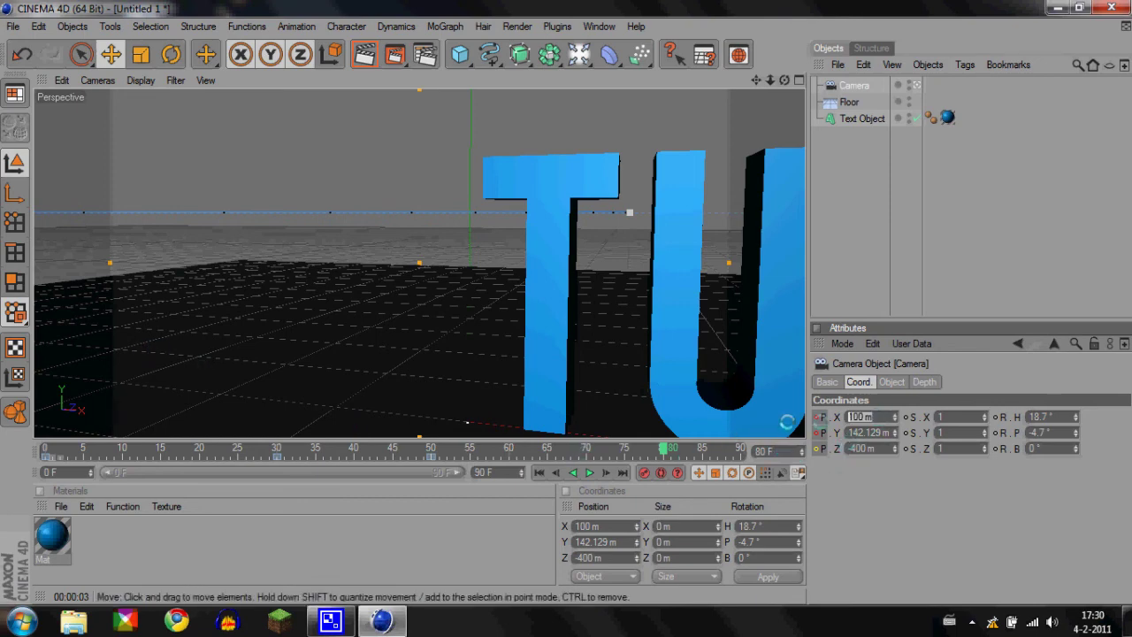
pyautogui.moveTo(893, 417); pyautogui.dragTo(892, 418)
pyautogui.scroll(-2, 702, 389)
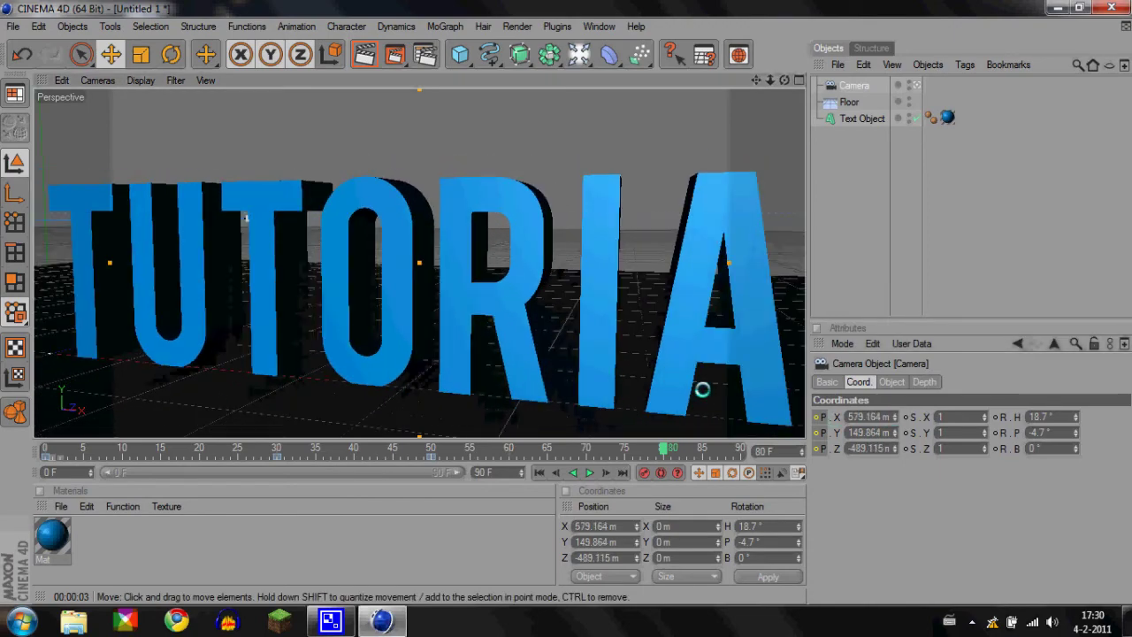
pyautogui.scroll(-3, 702, 389)
pyautogui.scroll(1, 702, 389)
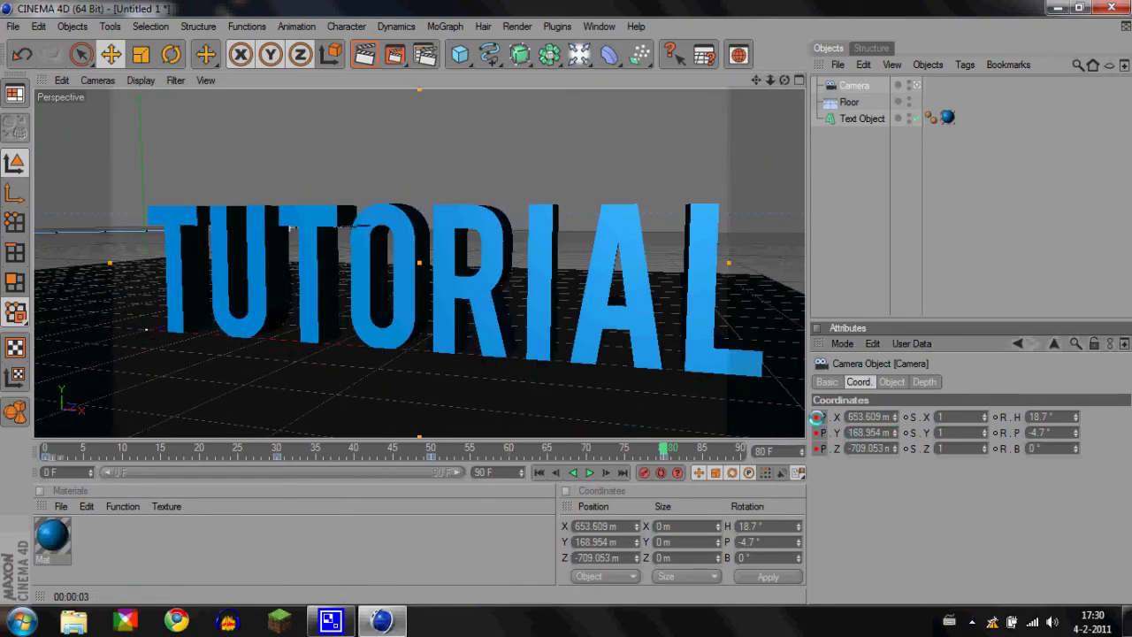
# Play the full camera animation from frame 0 past the frame 80 keyframe, and stop playback.
pyautogui.moveTo(665, 449); pyautogui.dragTo(25, 427)
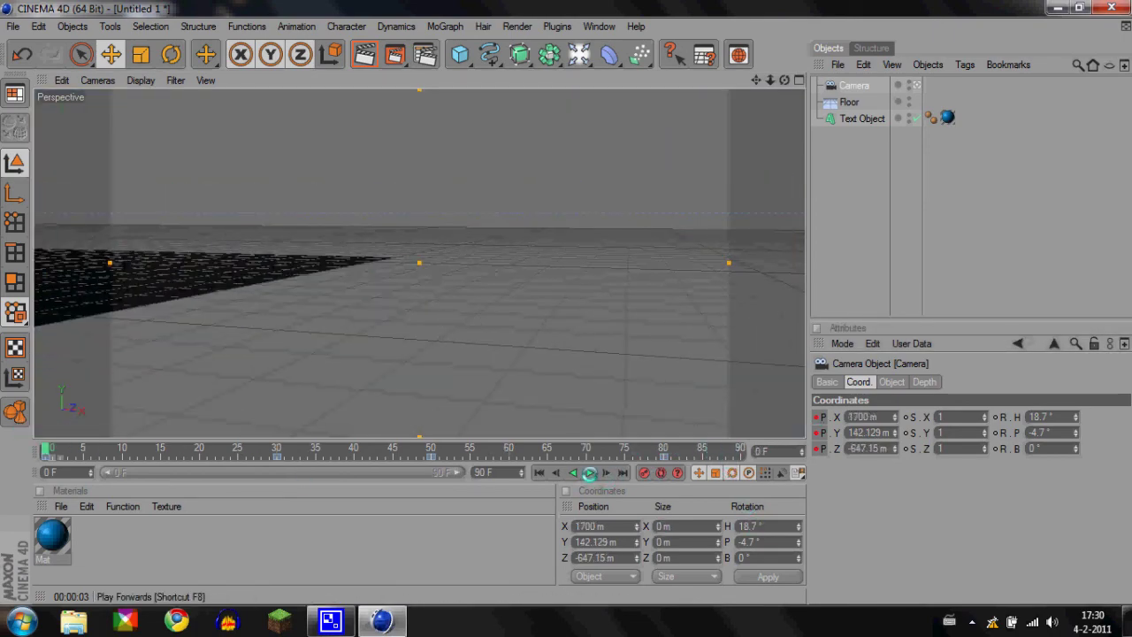
pyautogui.click(591, 473)
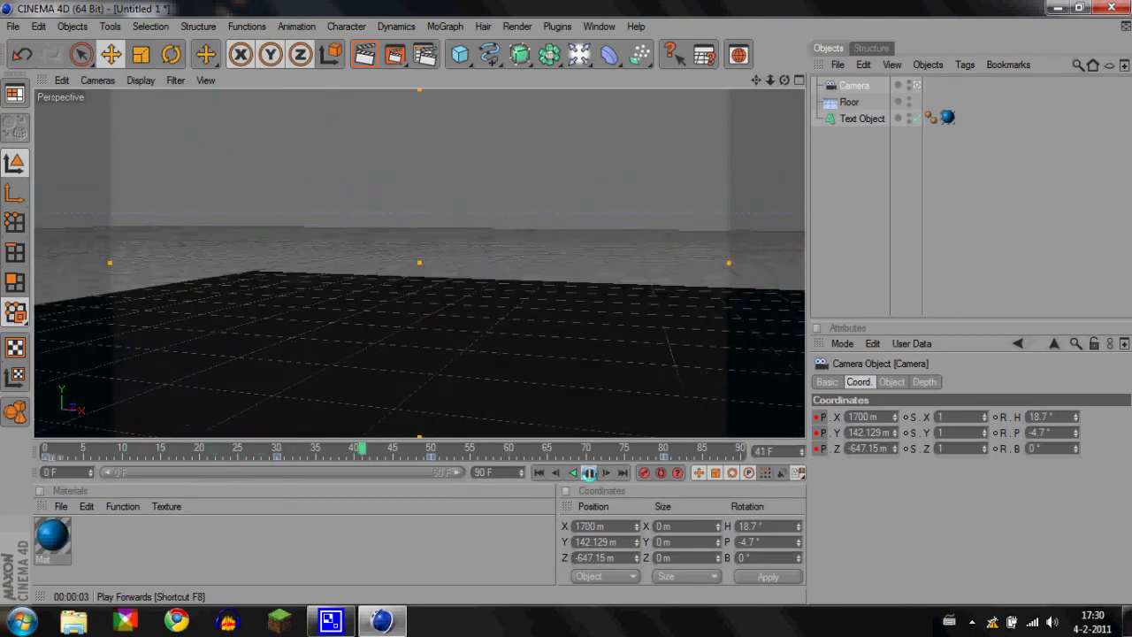
pyautogui.click(588, 473)
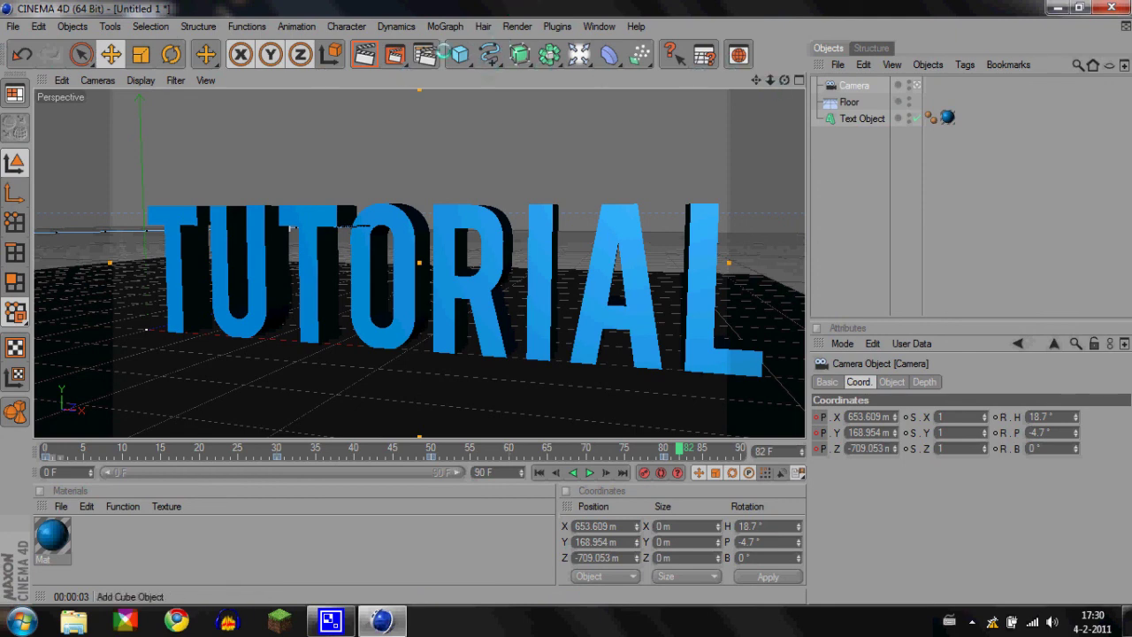
# Set the Ambient Occlusion contrast to 35% in the render settings and close the settings.
pyautogui.click(426, 55)
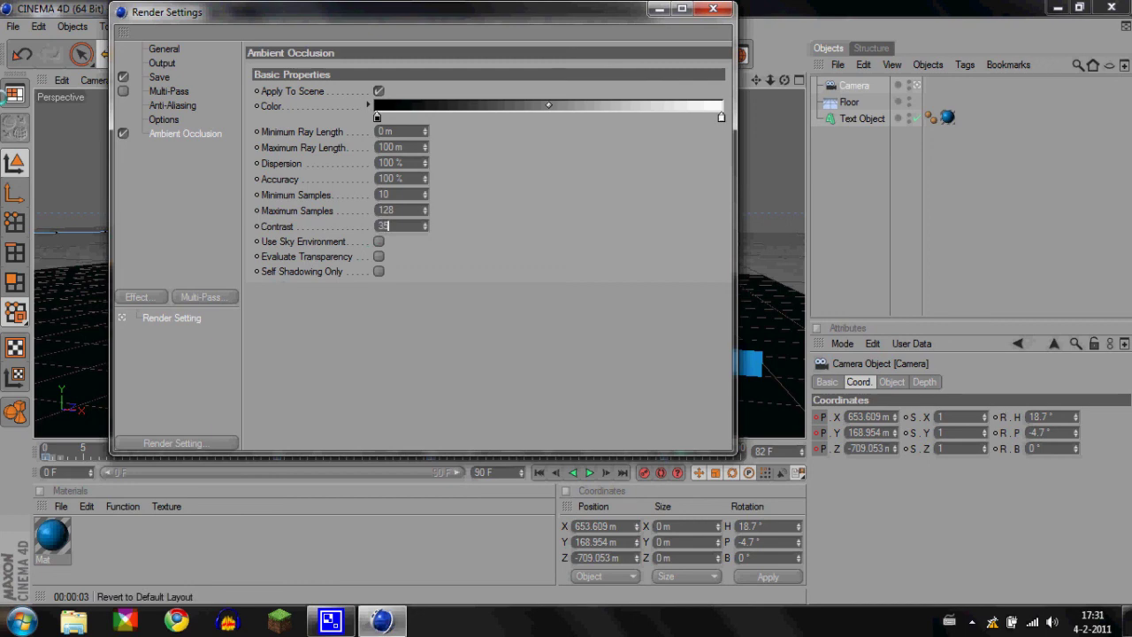
pyautogui.click(411, 147)
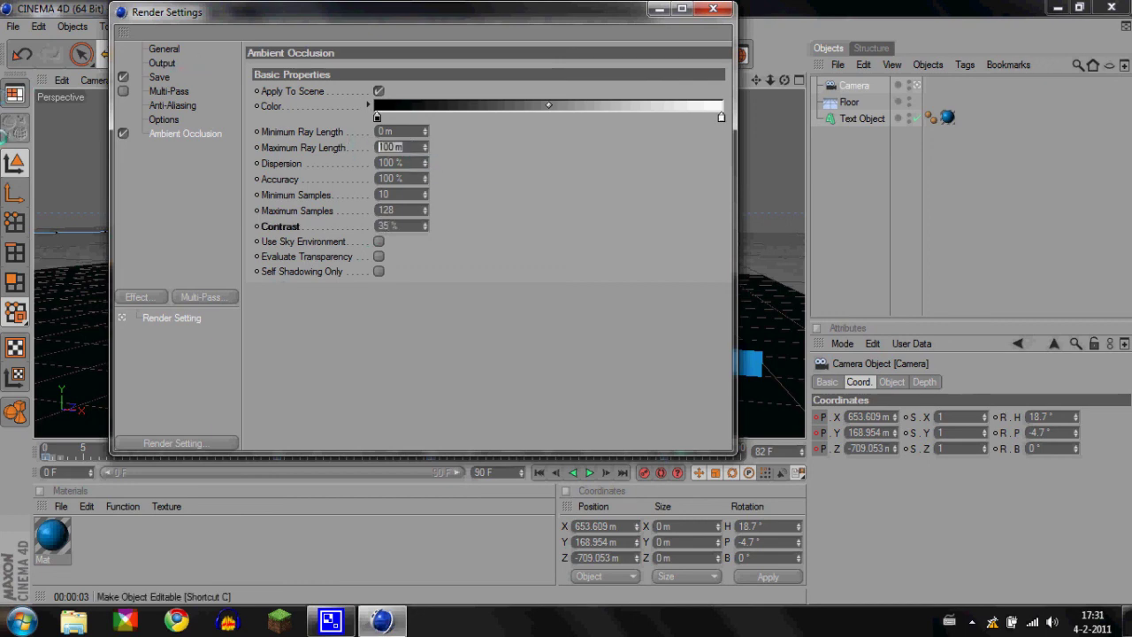
pyautogui.click(714, 8)
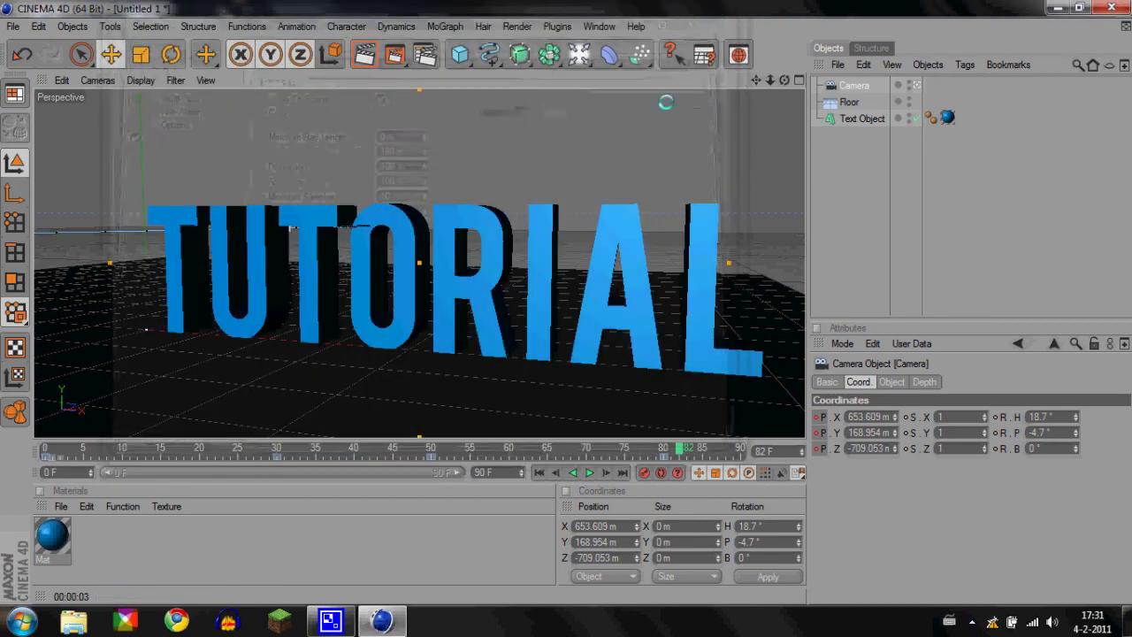